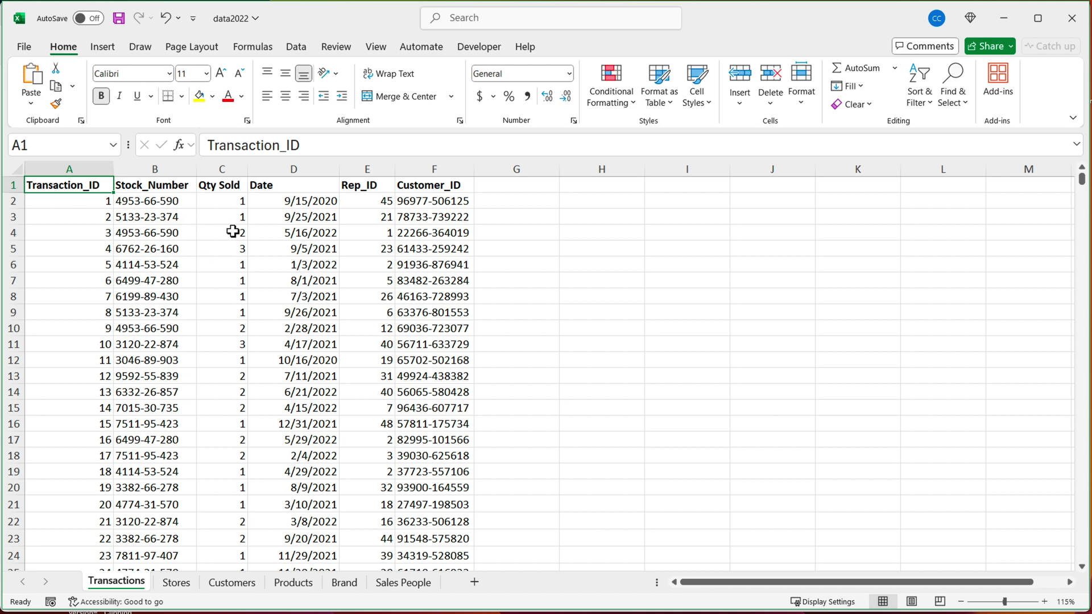
Step: Review the first transaction's ID, stock number, quantity sold, date, rep ID and customer ID in row 2
{"action": "scroll", "coordinate": [103, 223], "scroll_direction": "up", "scroll_amount": 2, "text": "ctrl"}
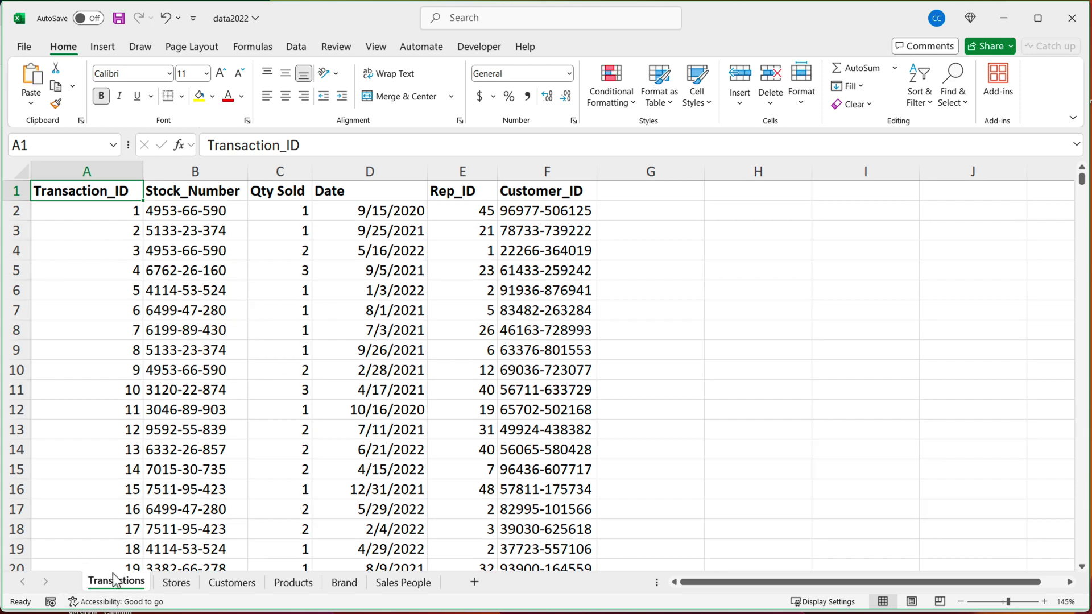
{"action": "left_click", "coordinate": [112, 216]}
{"action": "left_click", "coordinate": [186, 215]}
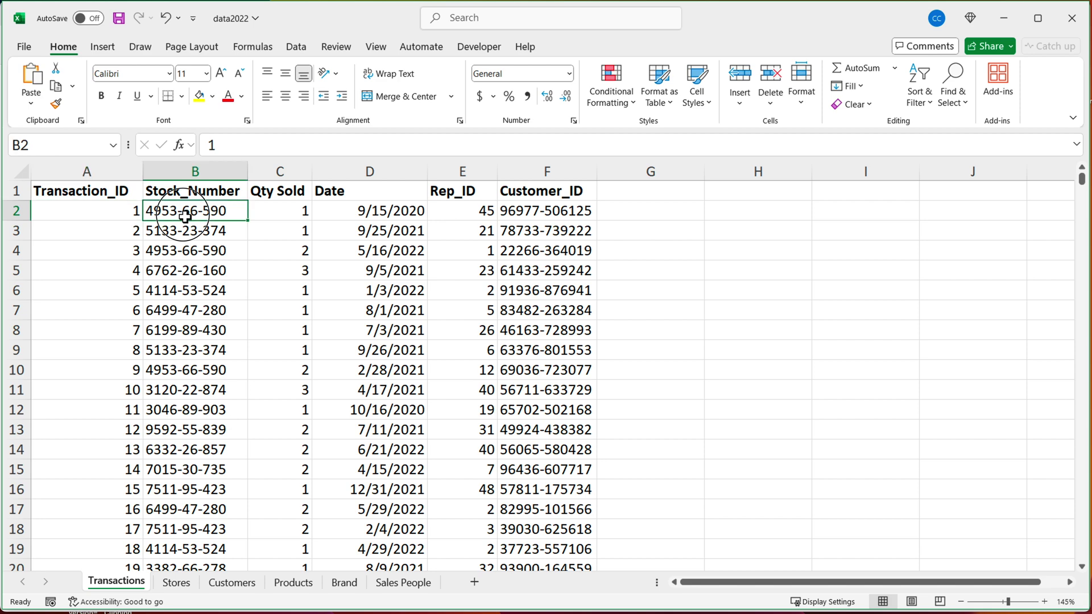
{"action": "left_click", "coordinate": [283, 217]}
{"action": "left_click", "coordinate": [364, 215]}
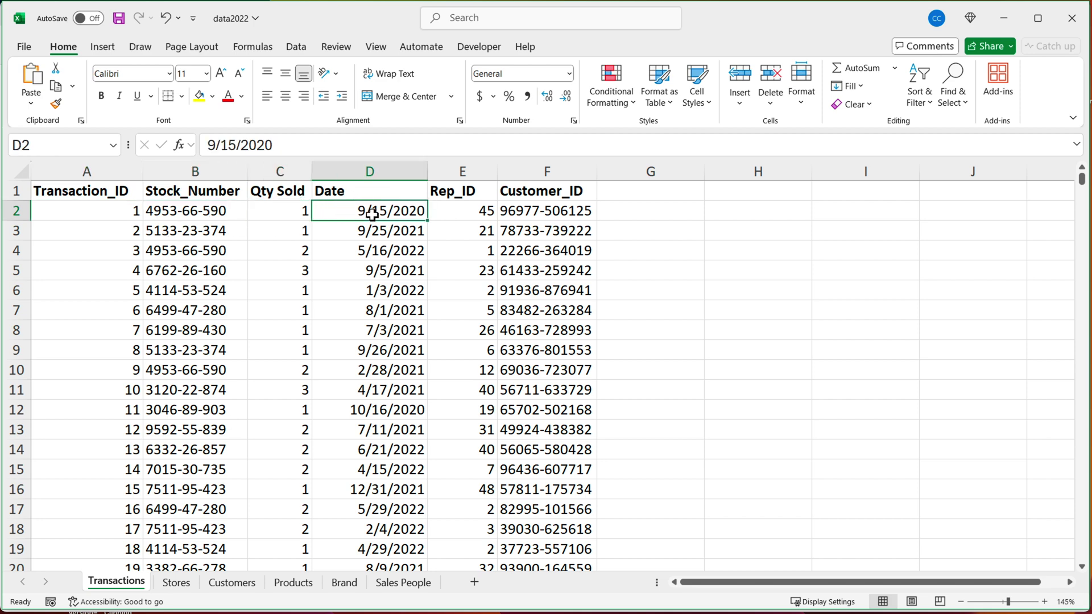
{"action": "left_click", "coordinate": [489, 219]}
{"action": "left_click", "coordinate": [530, 215]}
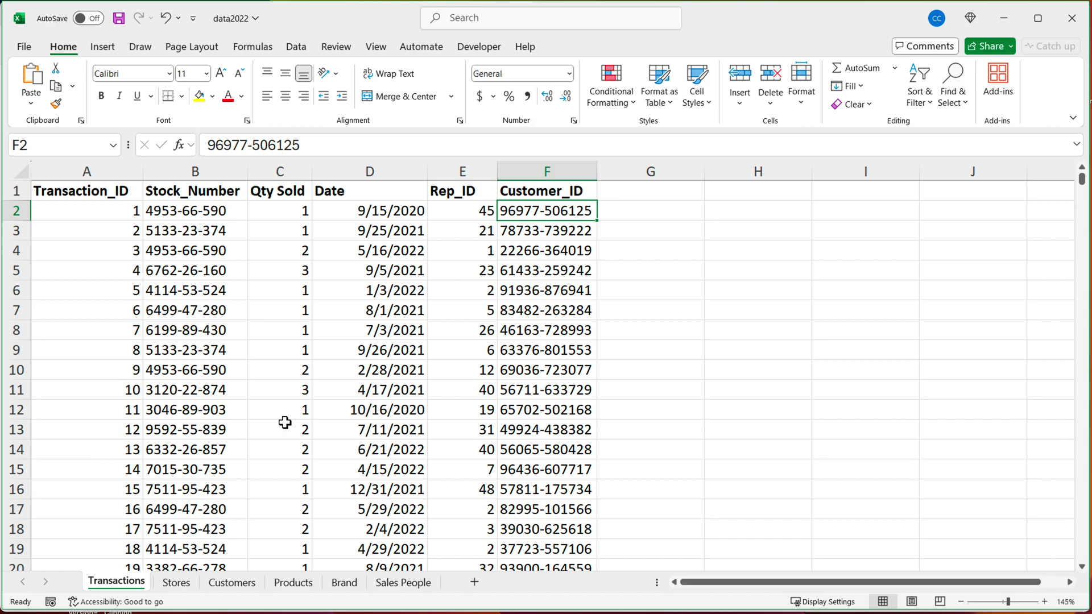
{"action": "left_click", "coordinate": [233, 583]}
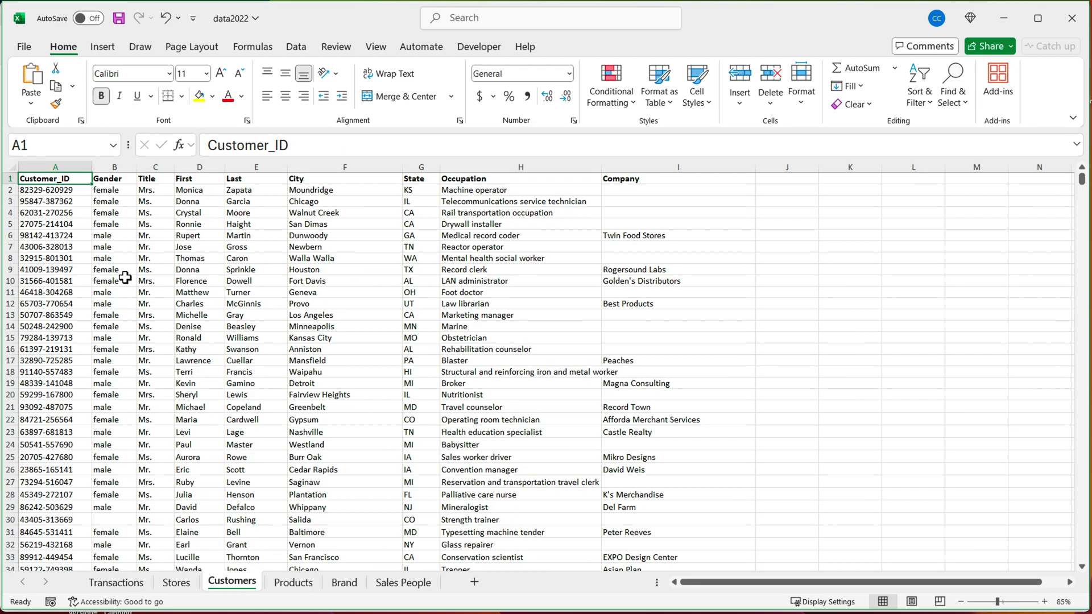
{"action": "scroll", "coordinate": [96, 247], "scroll_direction": "up", "scroll_amount": 3, "text": "ctrl"}
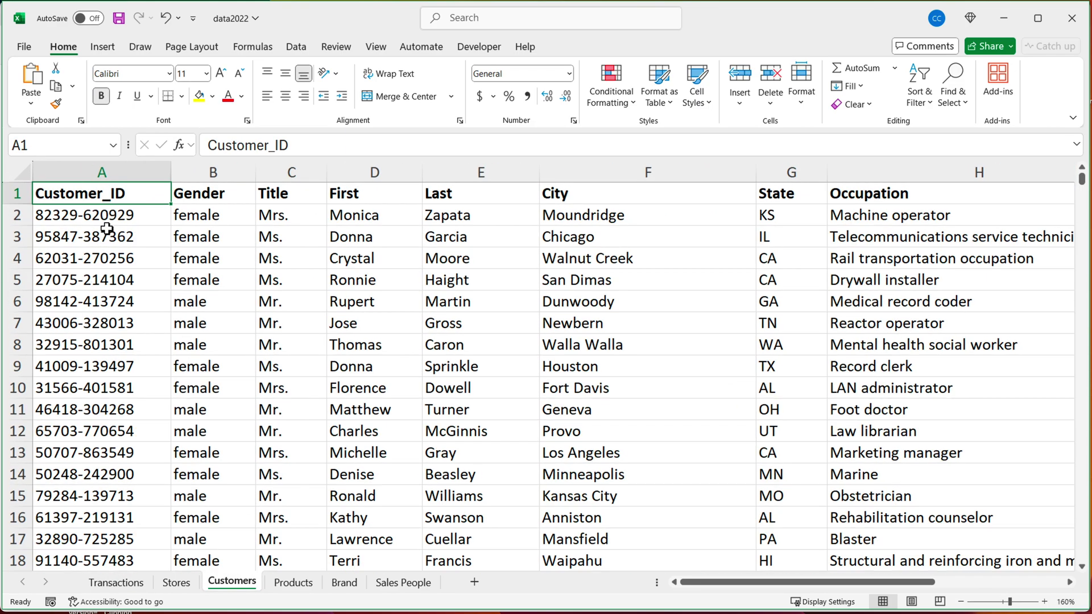
{"action": "left_click_drag", "start_coordinate": [103, 219], "coordinate": [90, 438]}
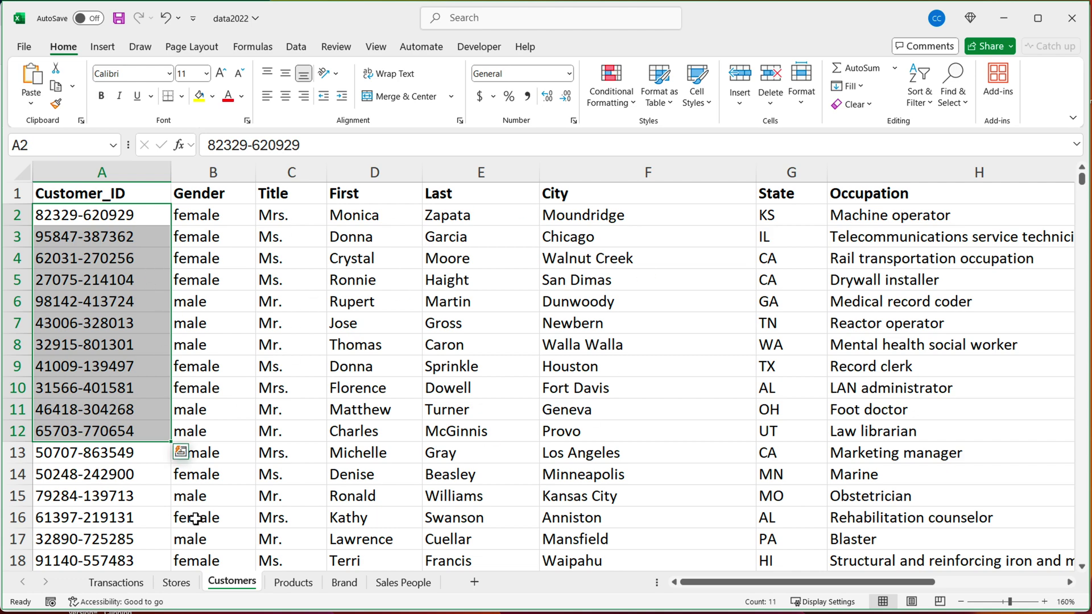
{"action": "left_click", "coordinate": [116, 582]}
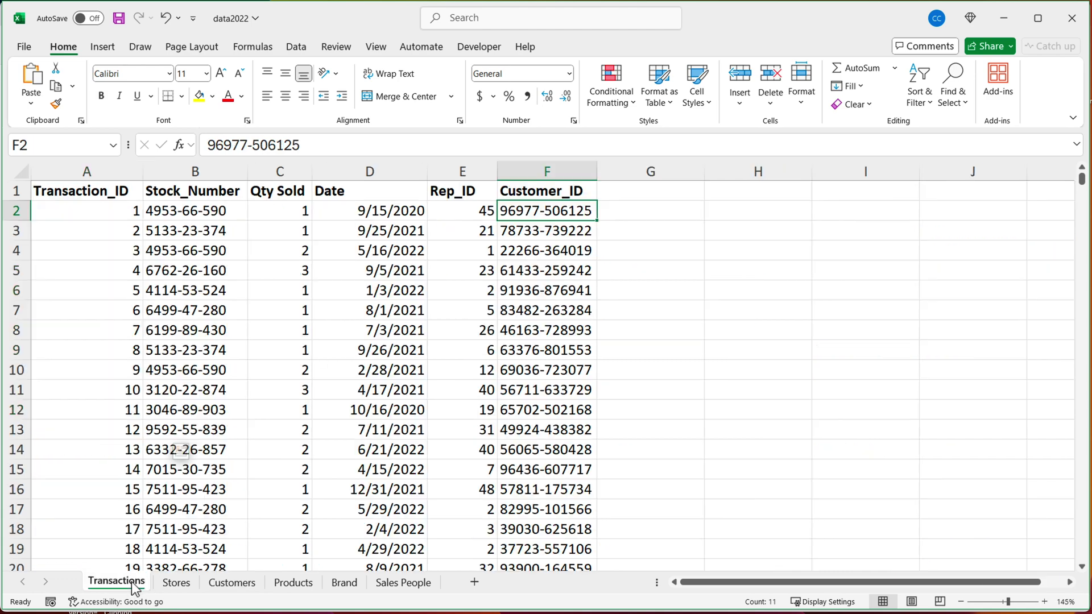
{"action": "left_click", "coordinate": [541, 230]}
{"action": "left_click", "coordinate": [541, 215]}
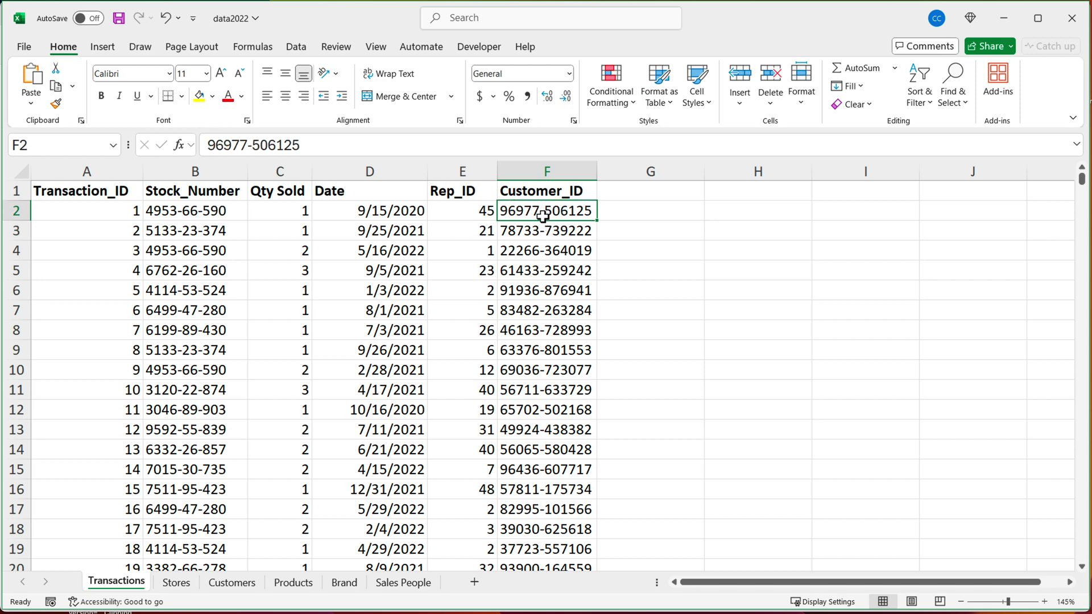
{"action": "key", "text": "ctrl+c"}
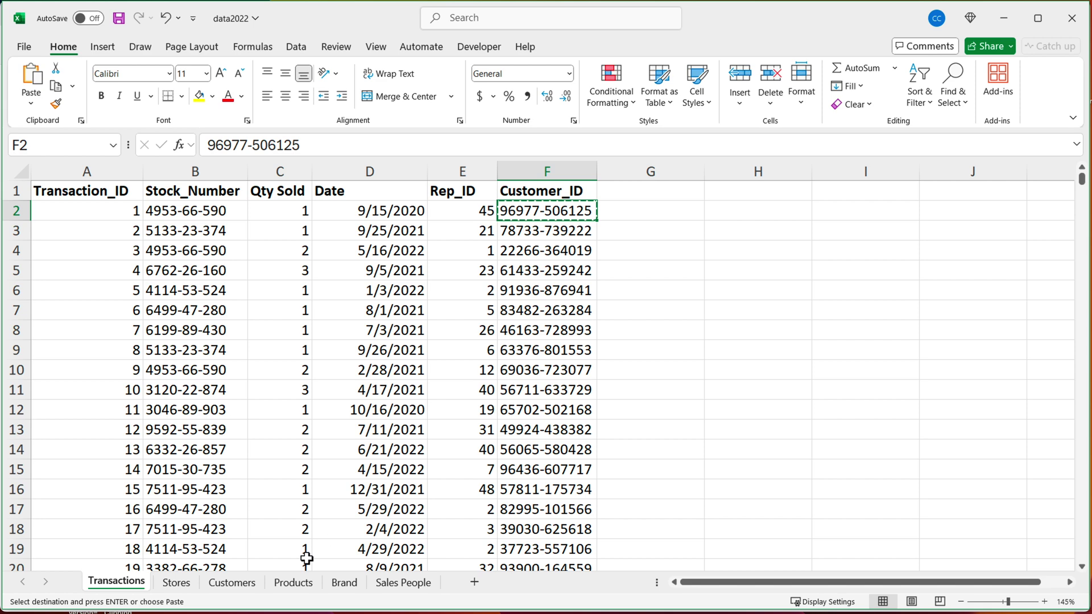
{"action": "left_click", "coordinate": [230, 582]}
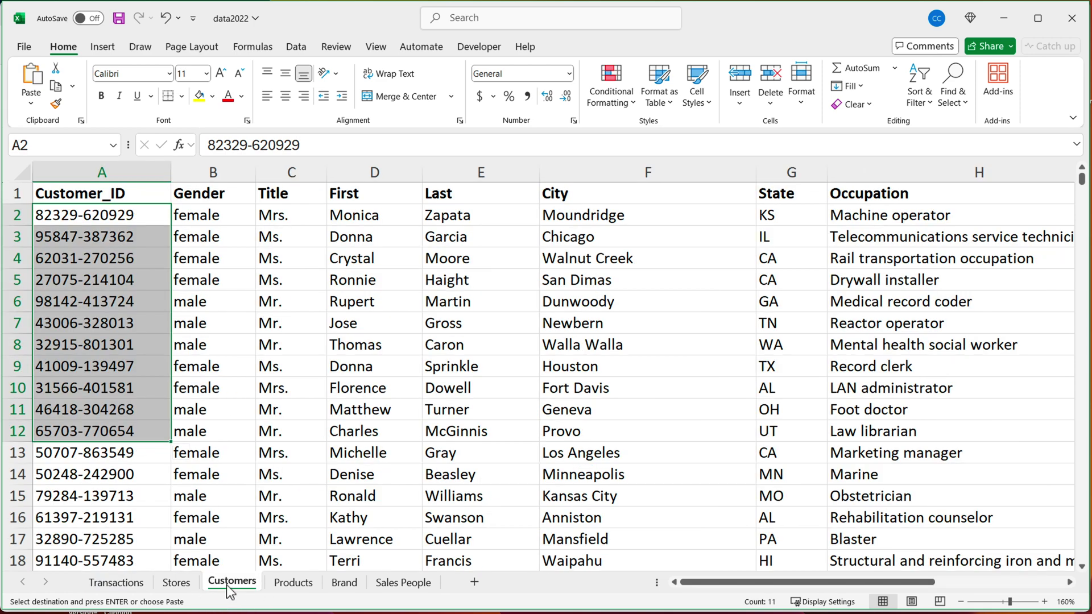
{"action": "left_click", "coordinate": [245, 200]}
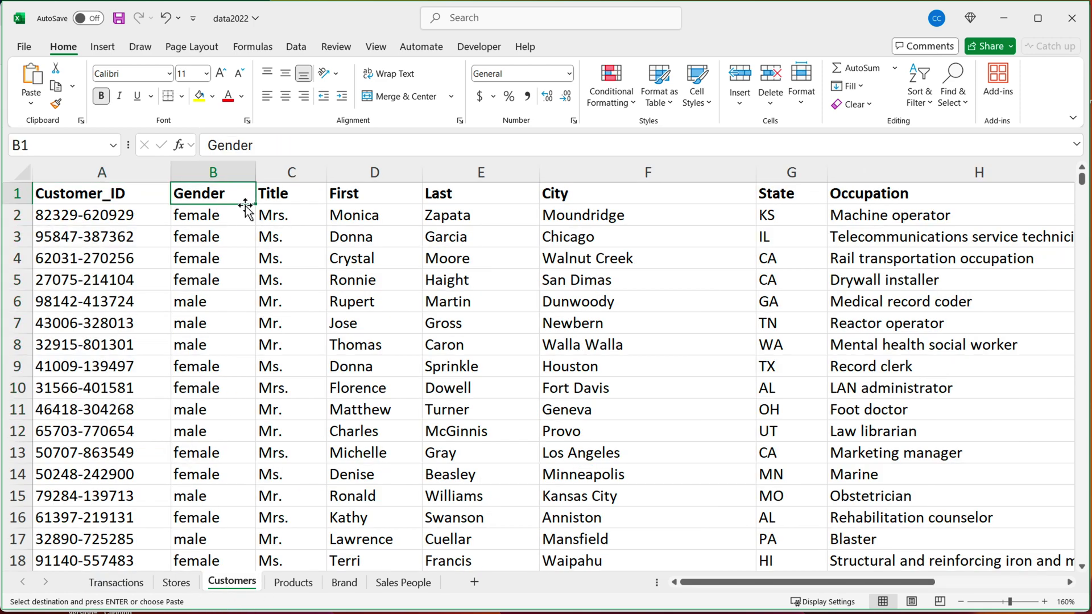
{"action": "key", "text": "ctrl+f"}
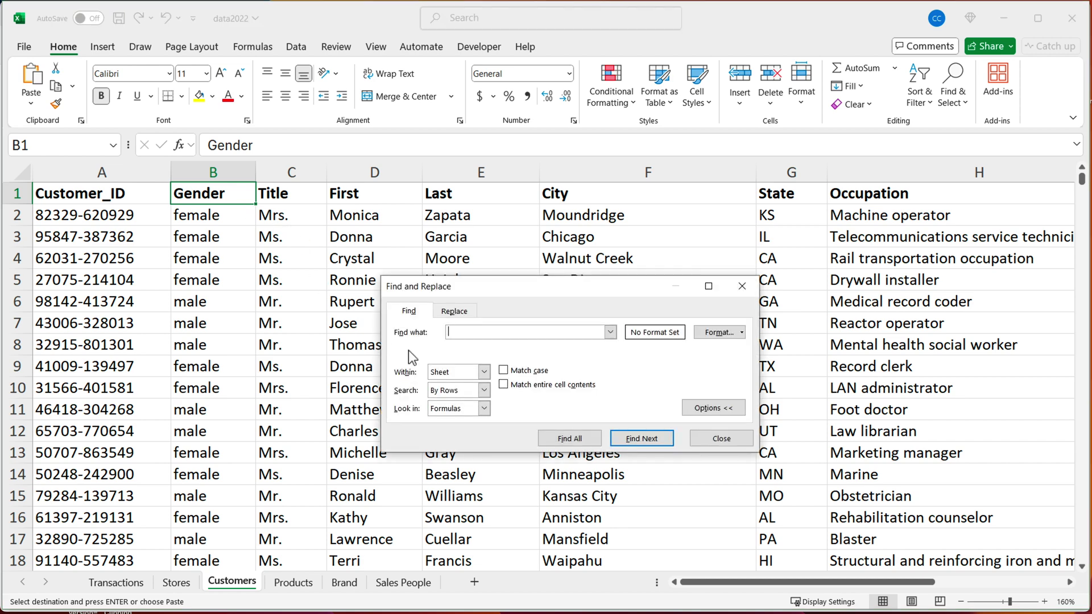
{"action": "key", "text": "ctrl+v"}
{"action": "left_click", "coordinate": [640, 439]}
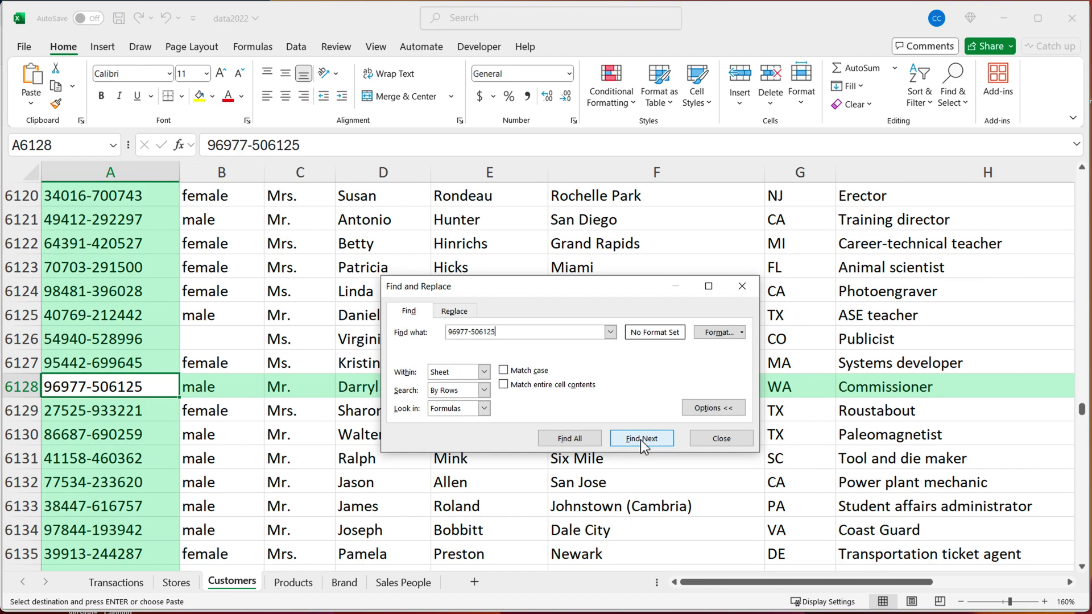
{"action": "left_click_drag", "start_coordinate": [545, 289], "coordinate": [199, 419]}
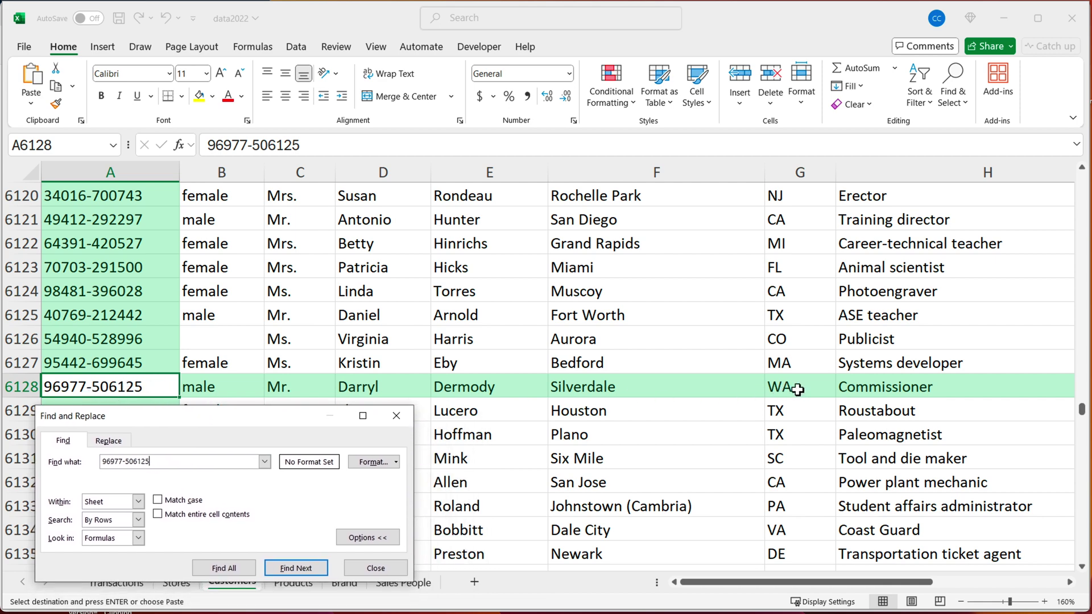
{"action": "left_click", "coordinate": [377, 567]}
{"action": "left_click", "coordinate": [142, 359]}
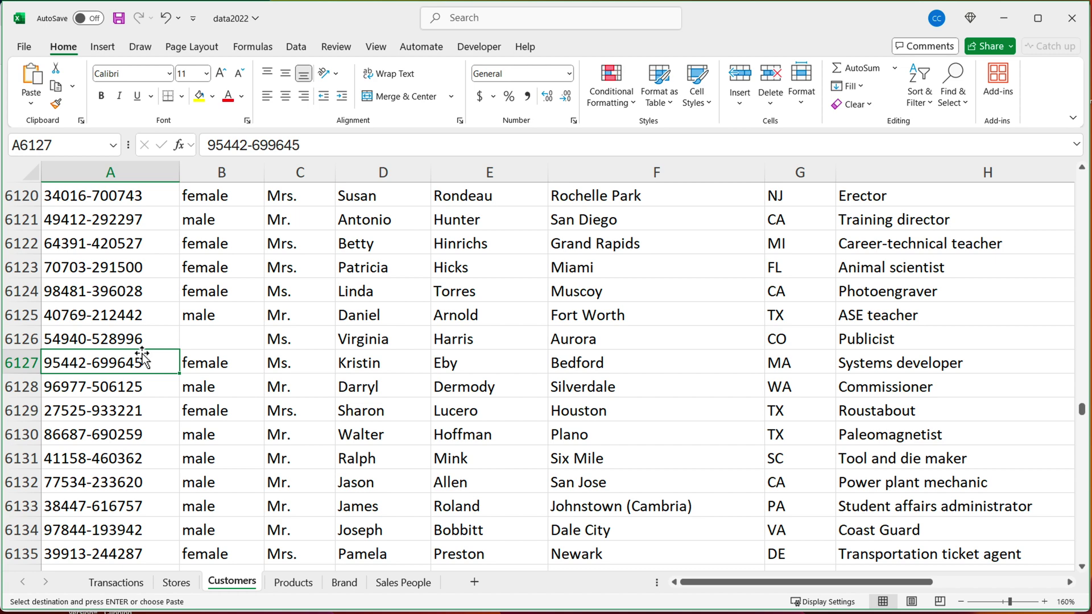
{"action": "key", "text": "ctrl+Home"}
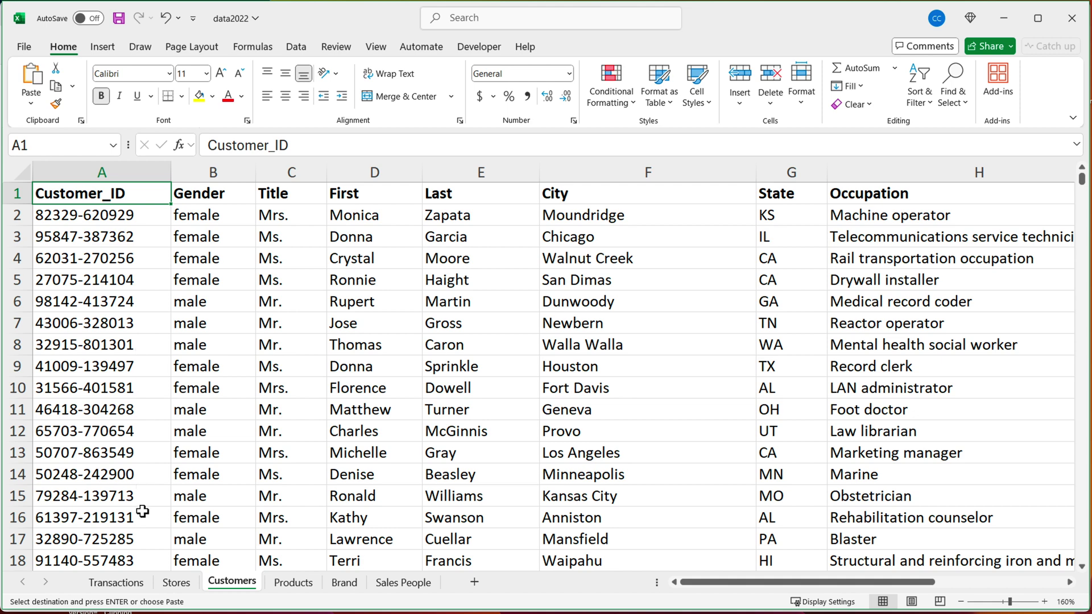
Step: Return to the Transactions sheet, cancel the pending copy, and select the whole transaction data range
{"action": "left_click", "coordinate": [131, 590]}
{"action": "left_click", "coordinate": [227, 279]}
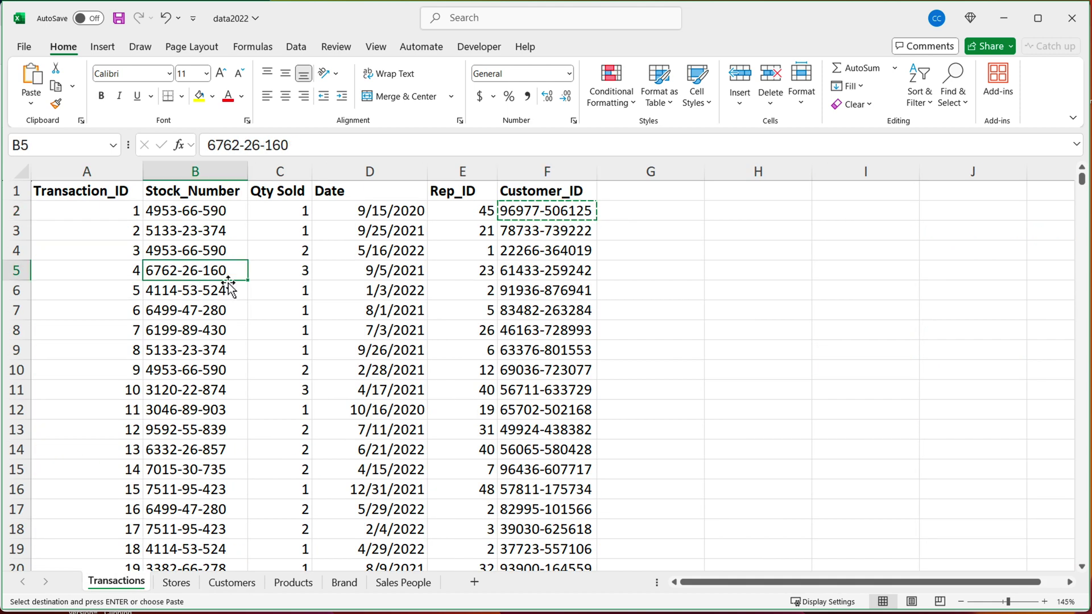
{"action": "key", "text": "Escape"}
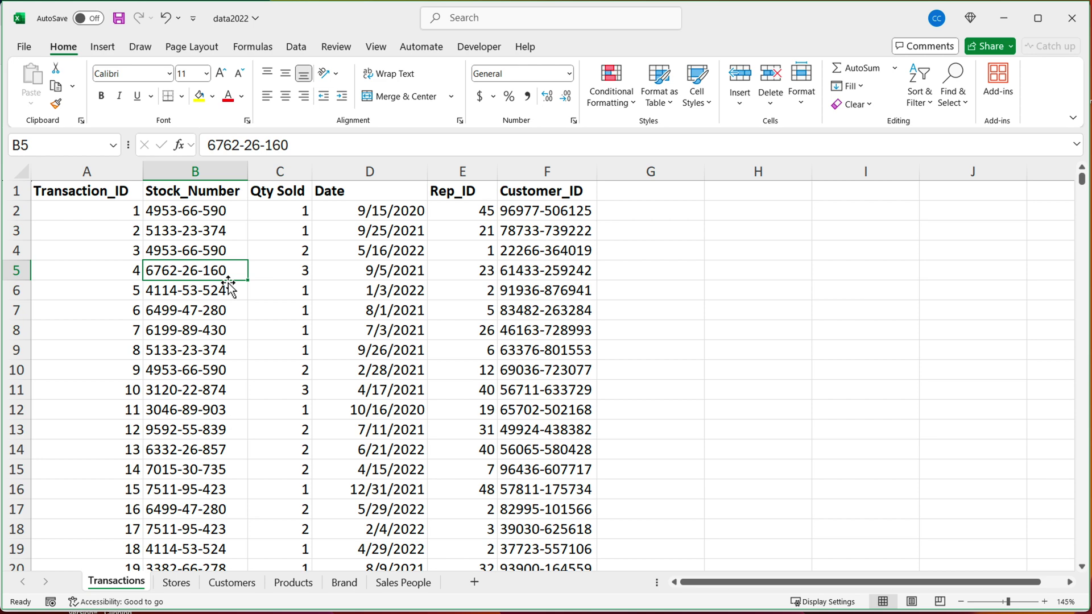
{"action": "left_click", "coordinate": [282, 287]}
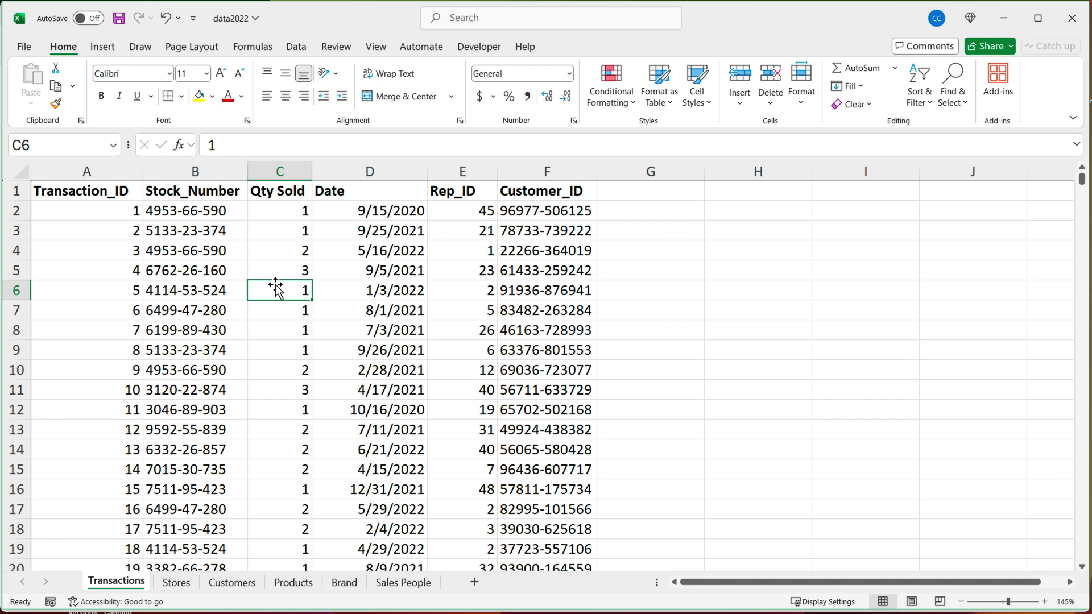
{"action": "key", "text": "ctrl+a"}
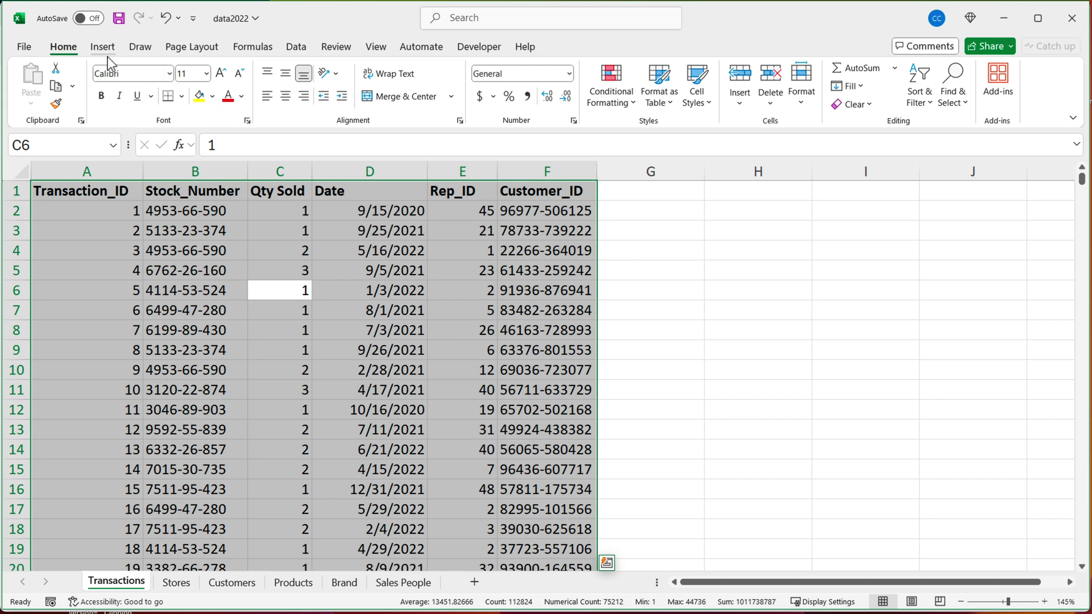
Step: Convert the data into a table with headers named Transactions, styled orange light
{"action": "left_click", "coordinate": [108, 54]}
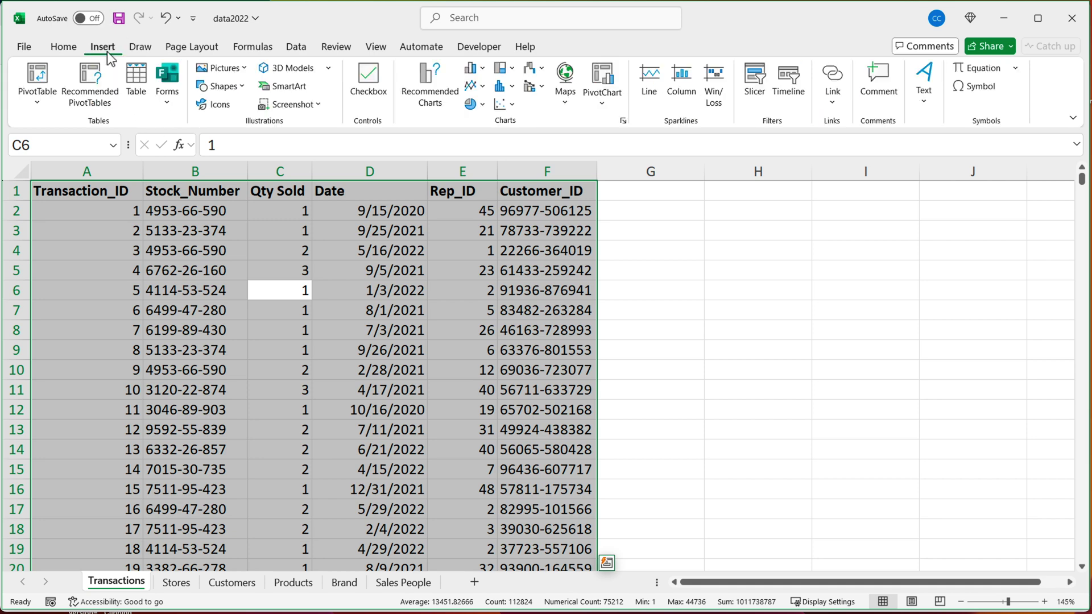
{"action": "left_click", "coordinate": [144, 94]}
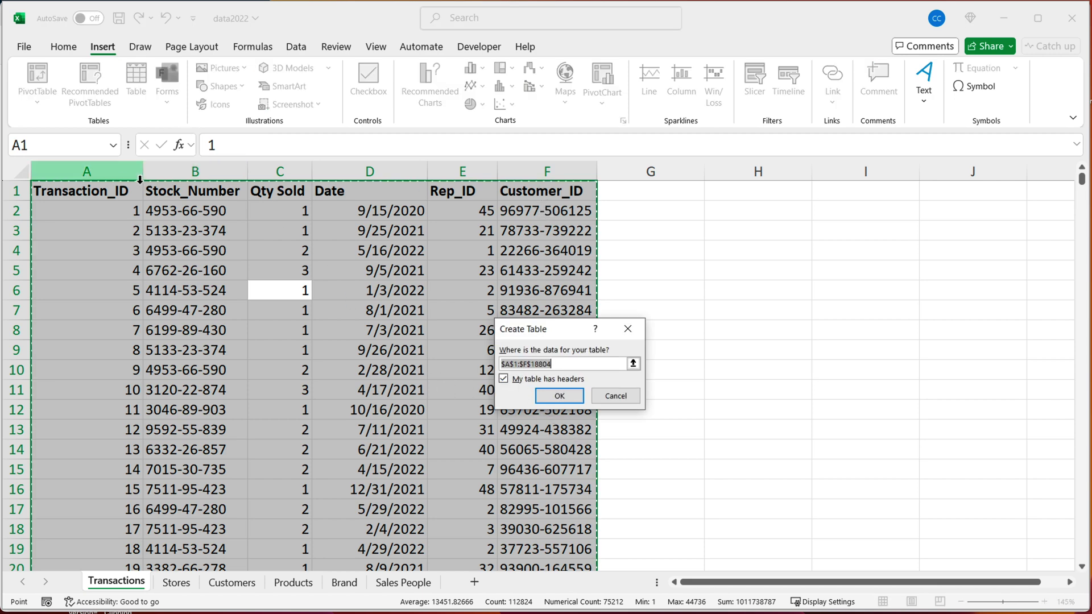
{"action": "left_click", "coordinate": [554, 400]}
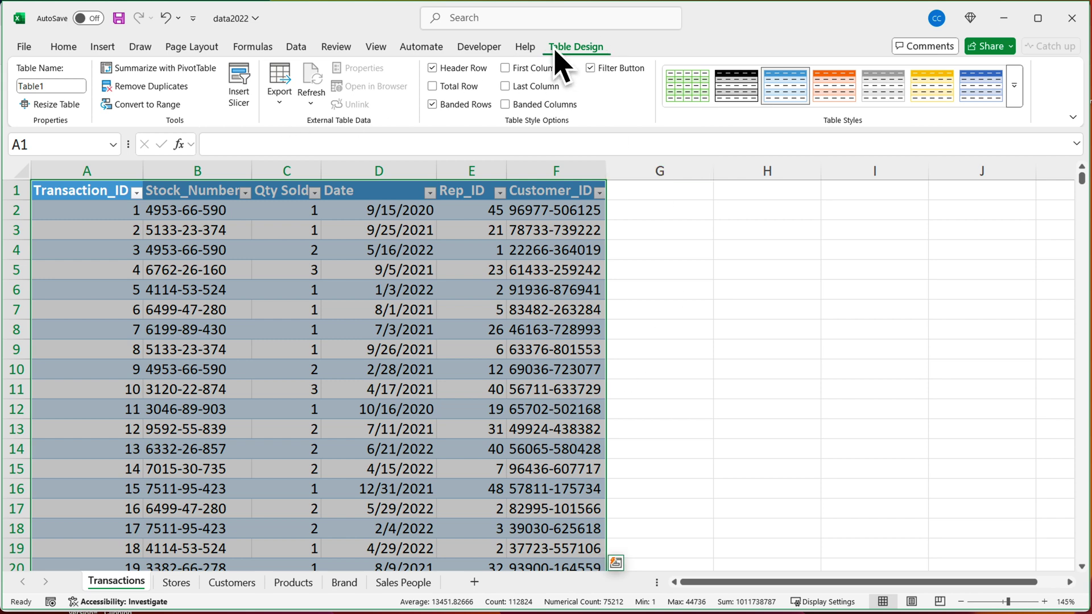
{"action": "left_click", "coordinate": [55, 86]}
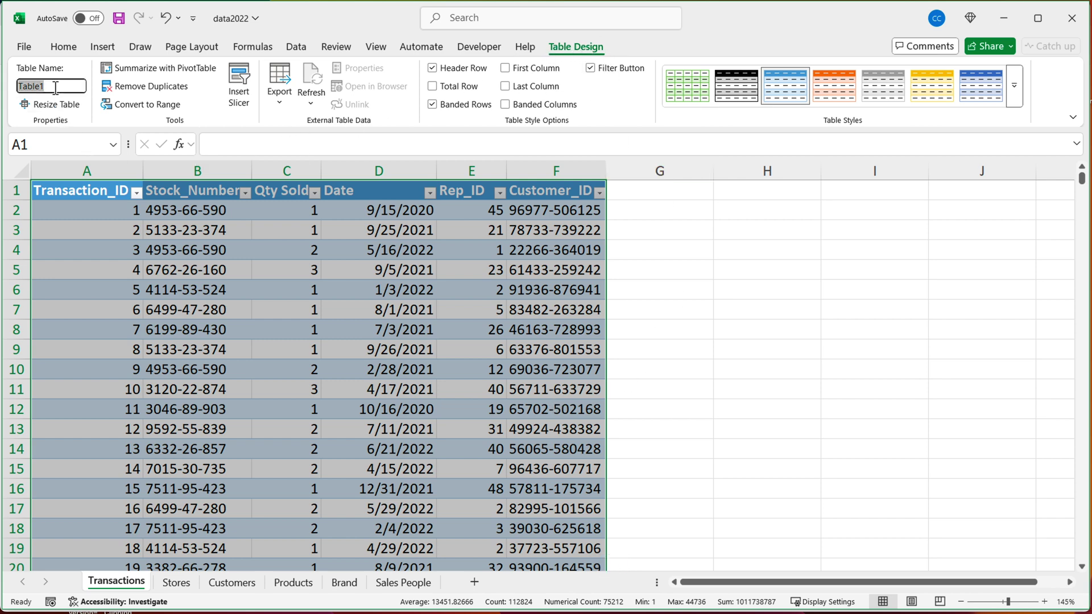
{"action": "type", "text": "Transactions"}
{"action": "key", "text": "Return"}
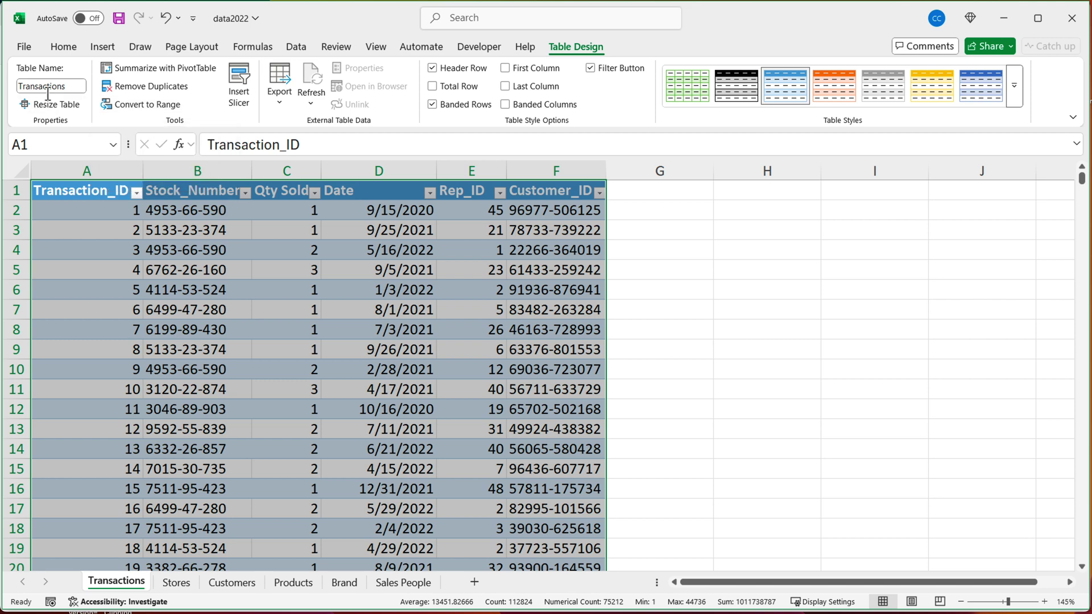
{"action": "left_click", "coordinate": [1015, 86]}
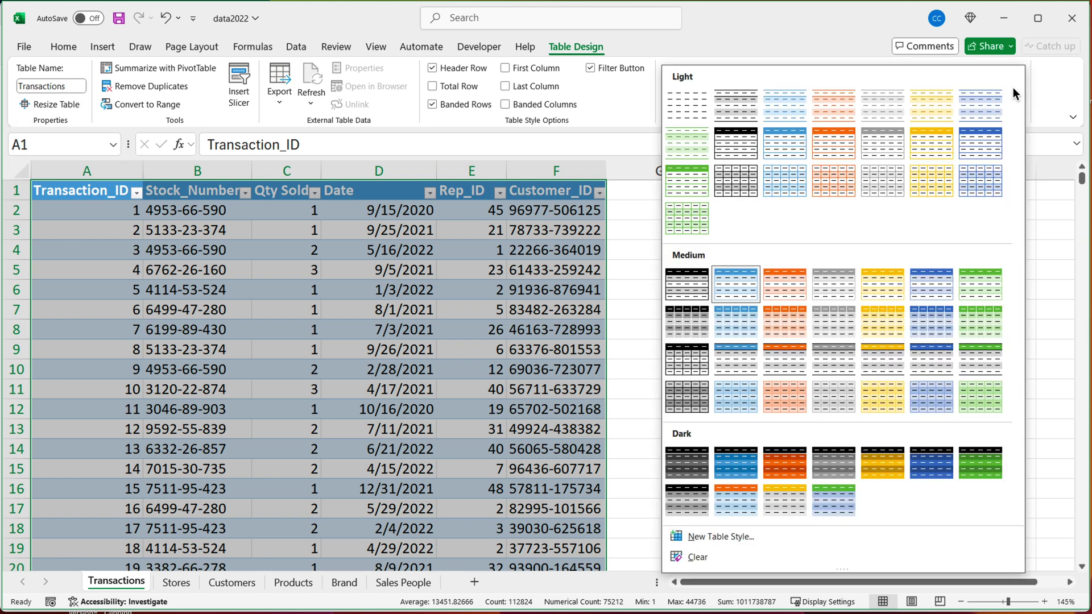
{"action": "left_click", "coordinate": [831, 150]}
{"action": "left_click", "coordinate": [484, 291]}
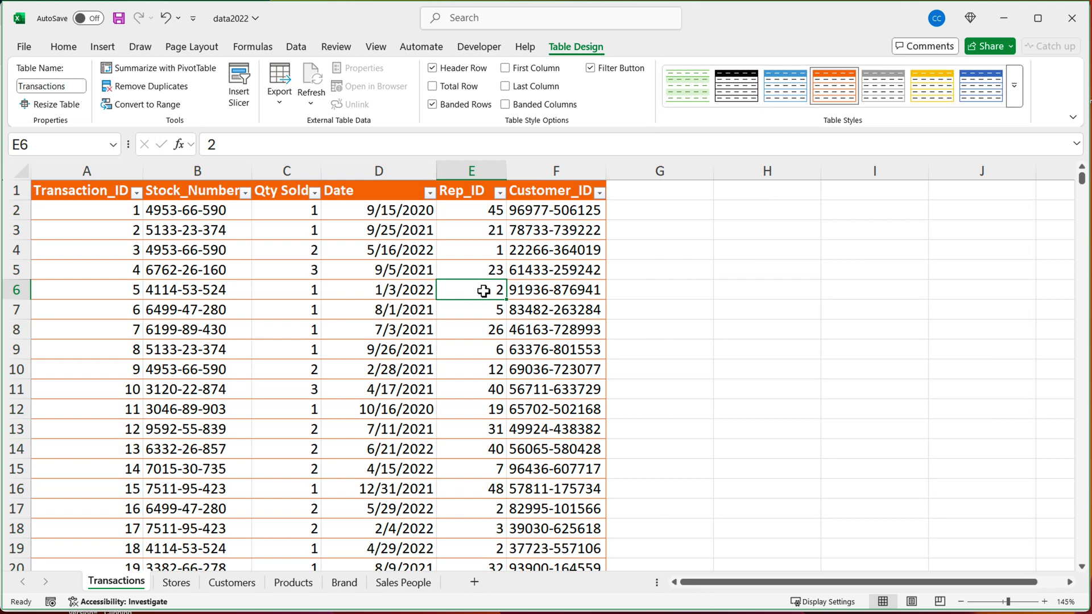
Step: Turn the whole customer data range on the Customers sheet into a table with headers
{"action": "left_click", "coordinate": [255, 583]}
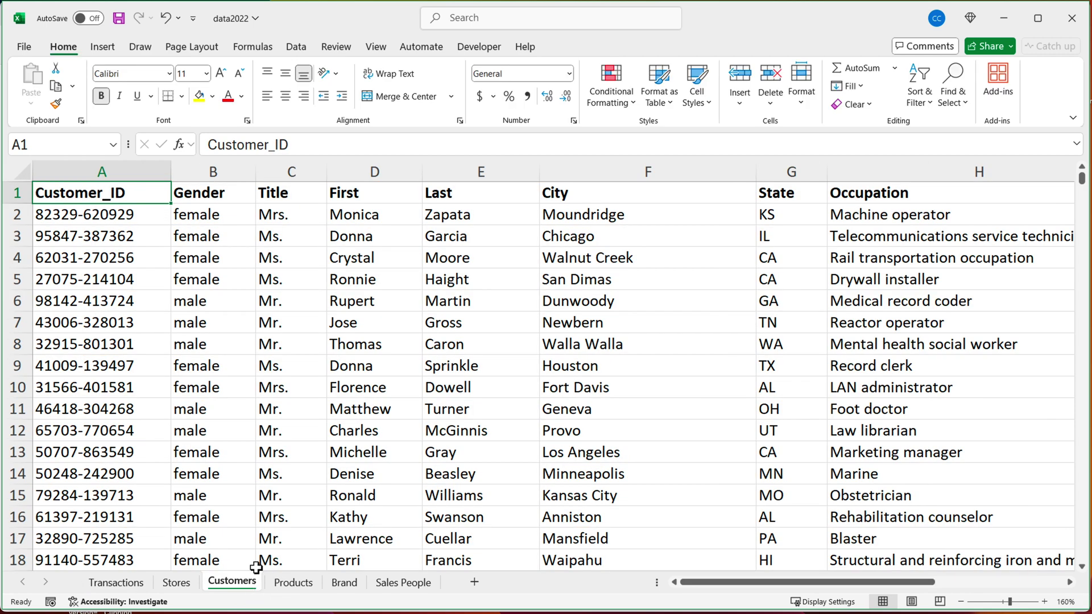
{"action": "left_click", "coordinate": [244, 312]}
{"action": "key", "text": "ctrl+a"}
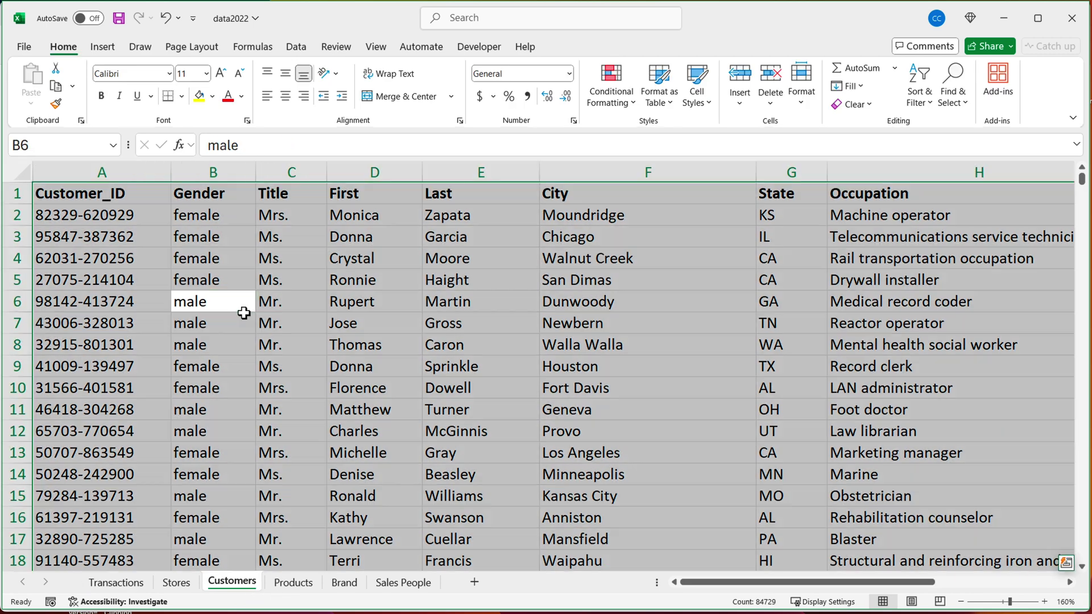
{"action": "left_click", "coordinate": [107, 47]}
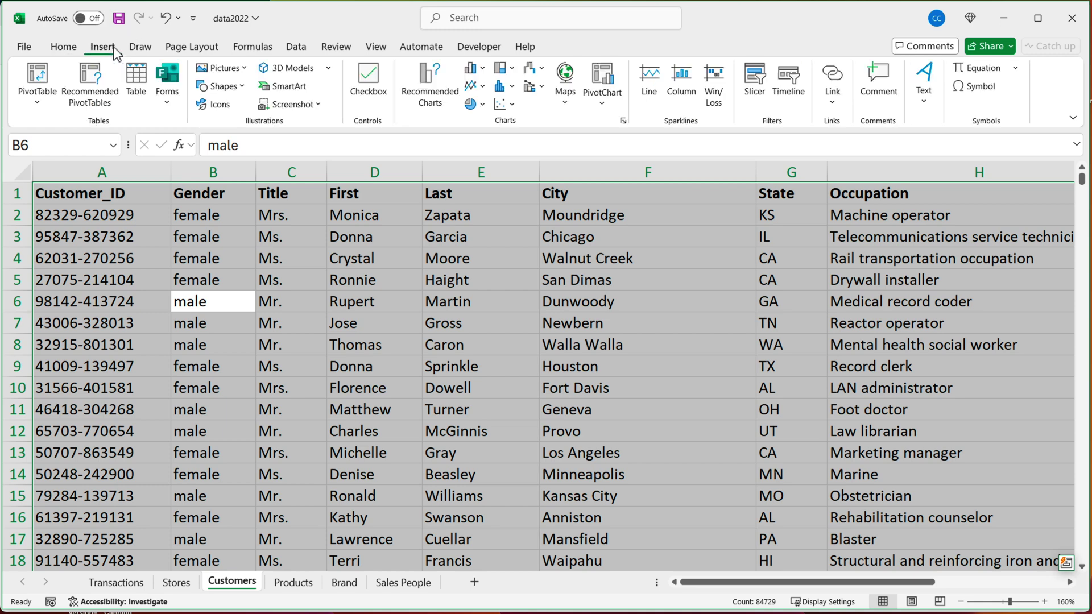
{"action": "left_click", "coordinate": [138, 85]}
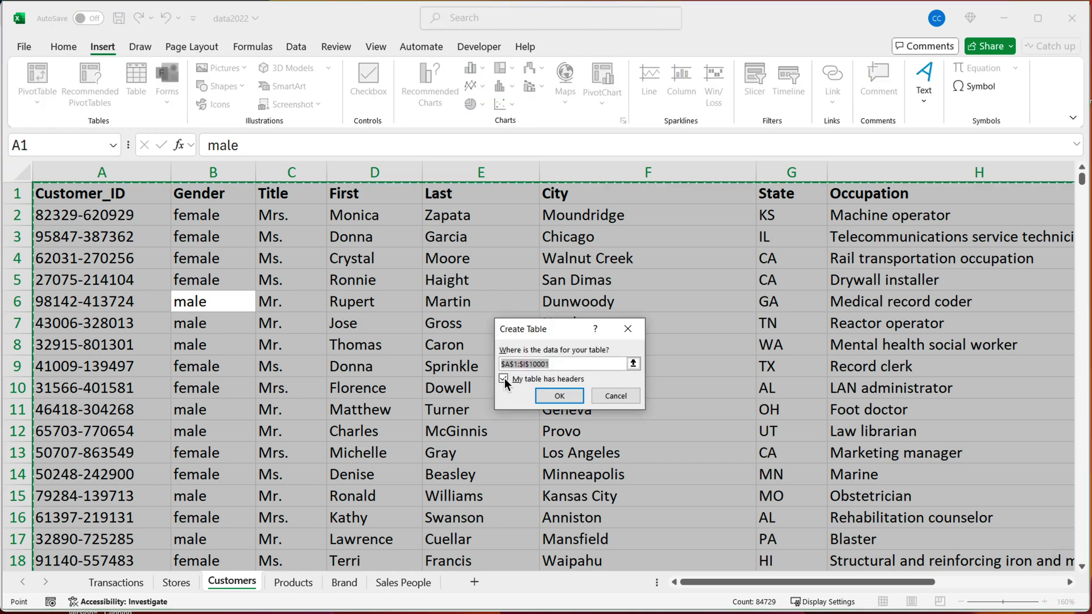
{"action": "left_click", "coordinate": [569, 400]}
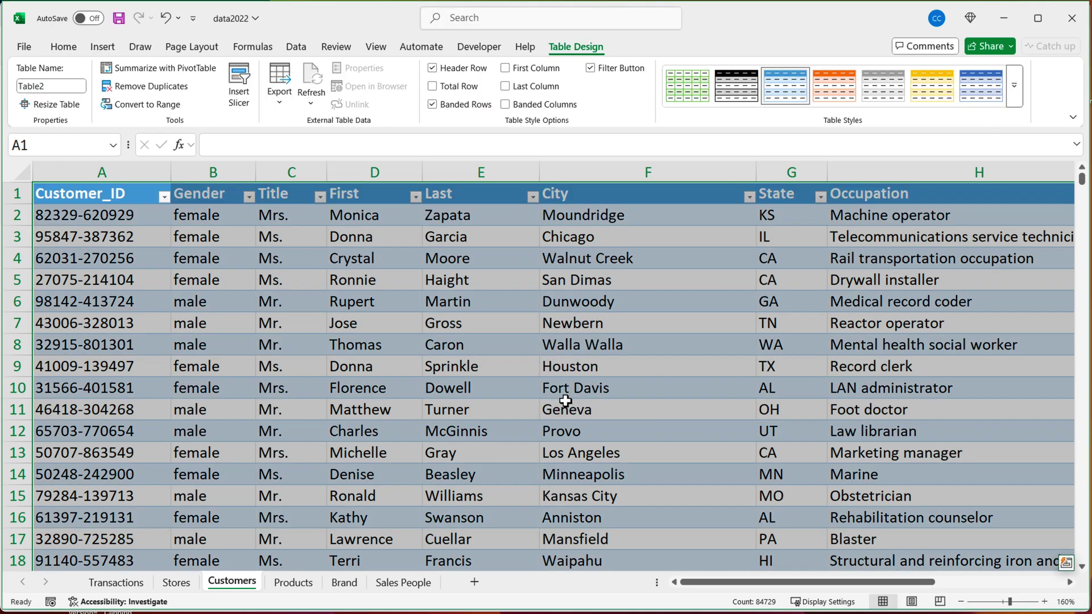
Step: Name the table Customers and apply the matching orange table style
{"action": "left_click", "coordinate": [65, 87]}
{"action": "type", "text": "Customers"}
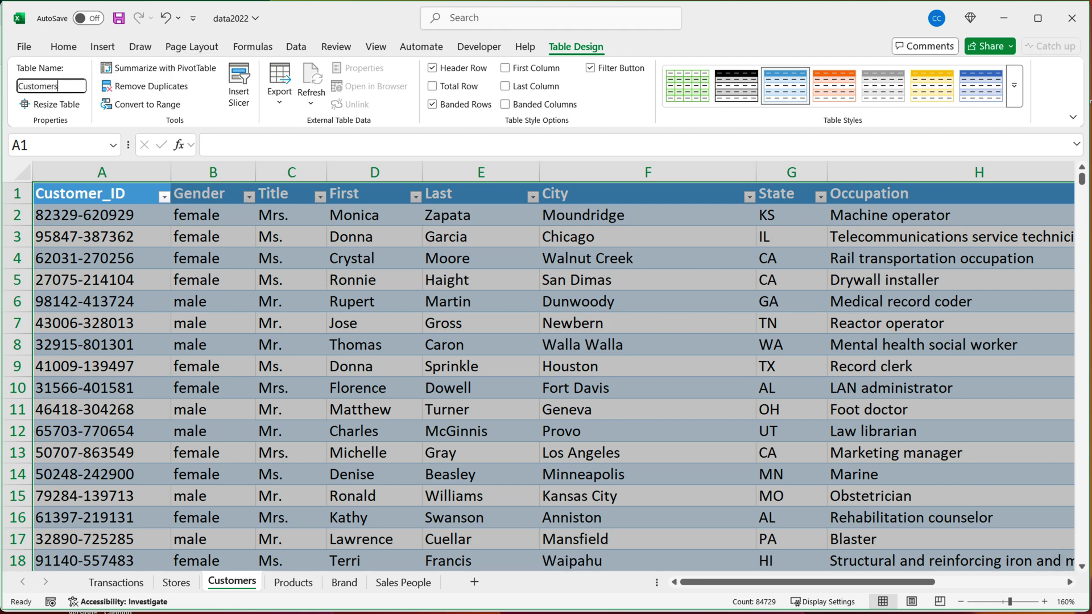
{"action": "key", "text": "Return"}
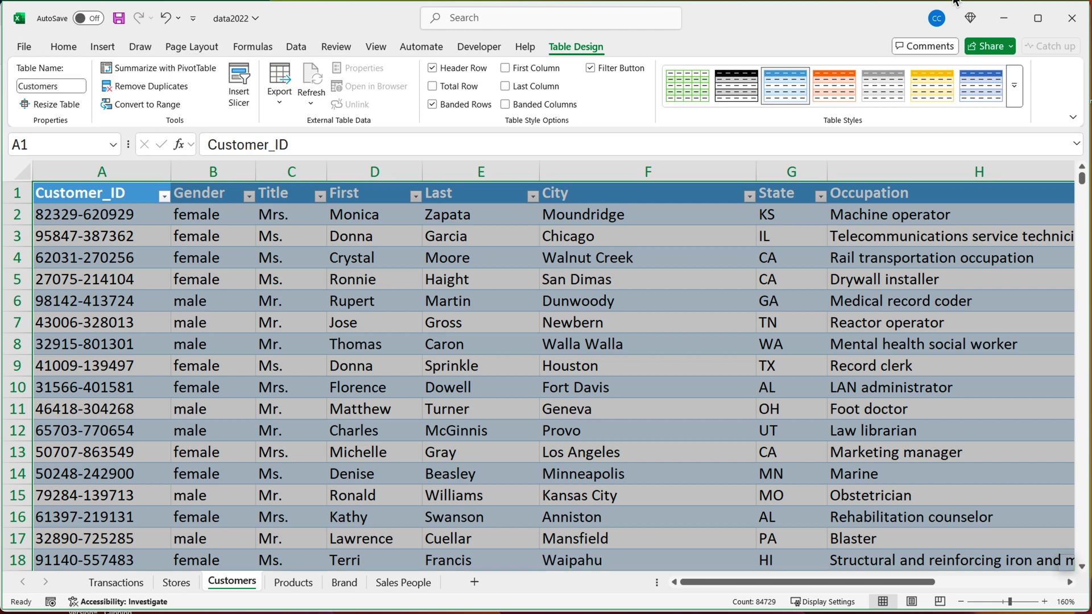
{"action": "left_click", "coordinate": [1014, 85]}
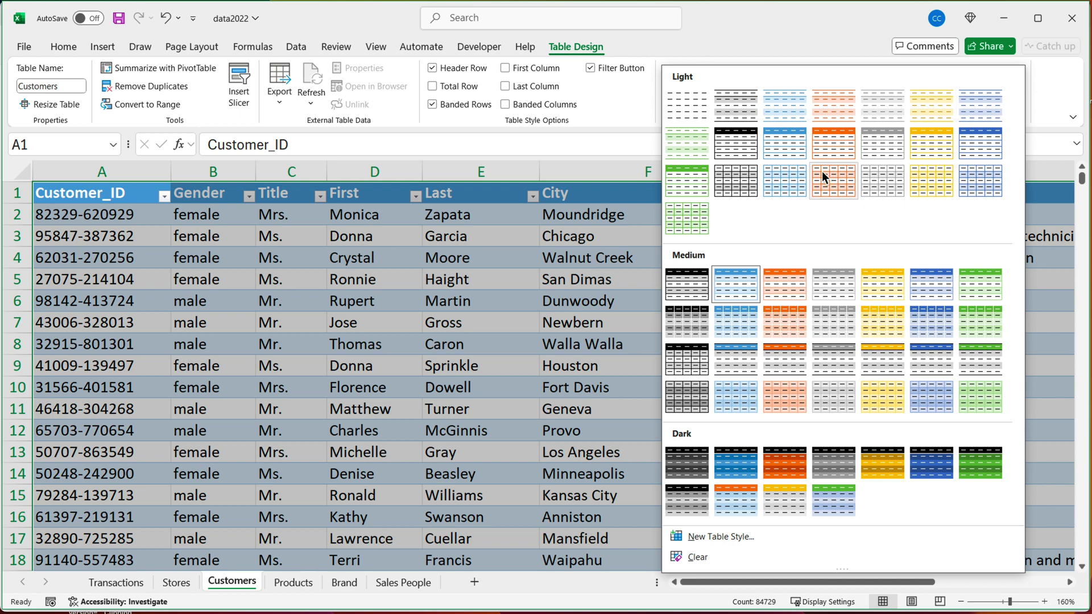
{"action": "left_click", "coordinate": [835, 151]}
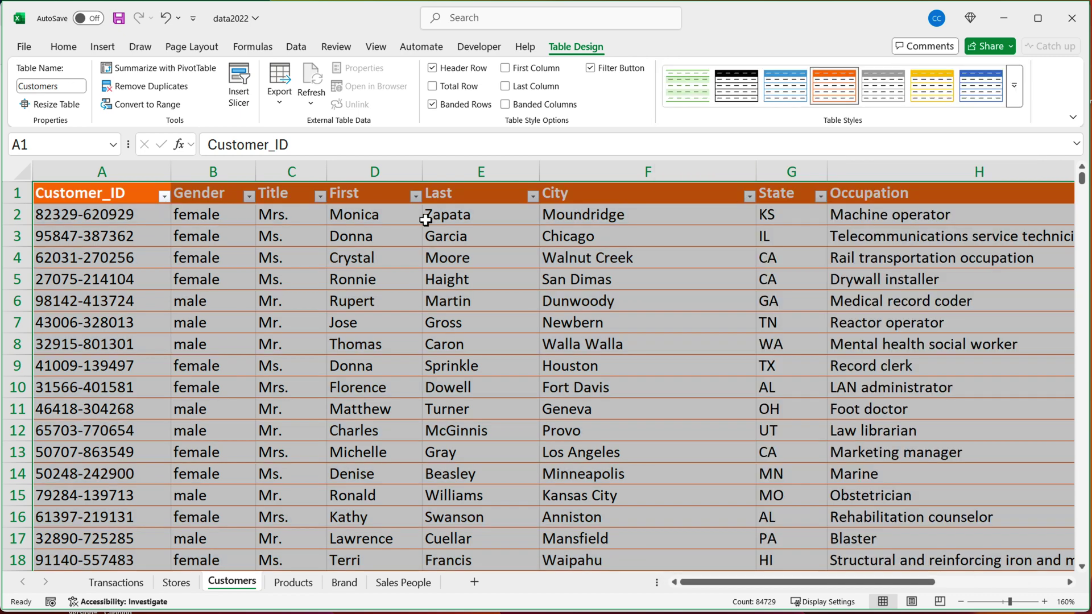
{"action": "left_click", "coordinate": [122, 201]}
{"action": "scroll", "coordinate": [125, 211], "scroll_direction": "down", "scroll_amount": 3}
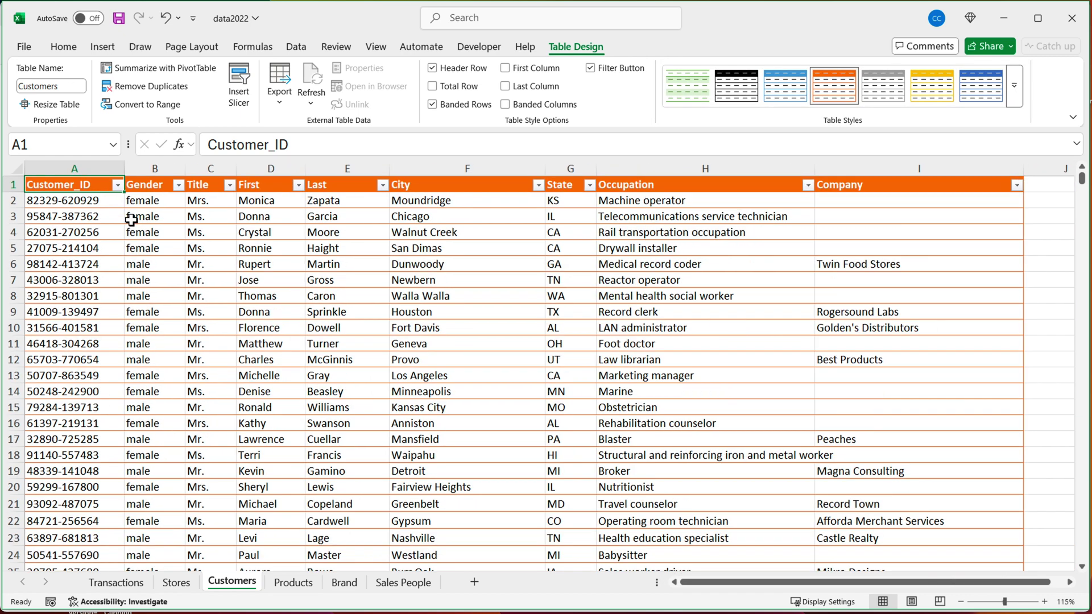
{"action": "left_click", "coordinate": [139, 582]}
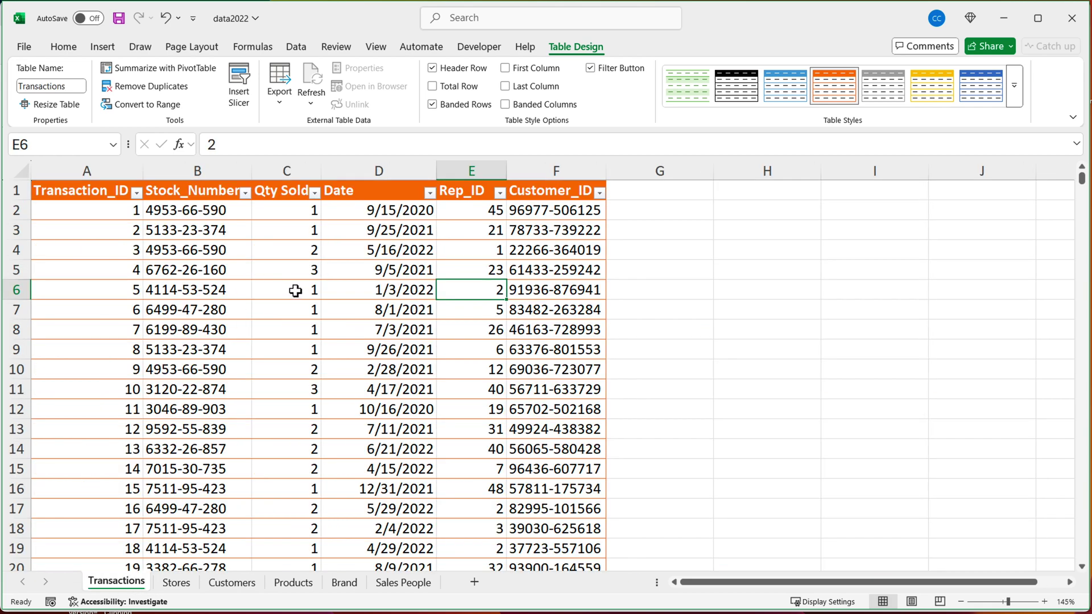
Step: Create a PivotTable from the Transactions table on a new worksheet, adding it to the Data Model
{"action": "left_click", "coordinate": [237, 235]}
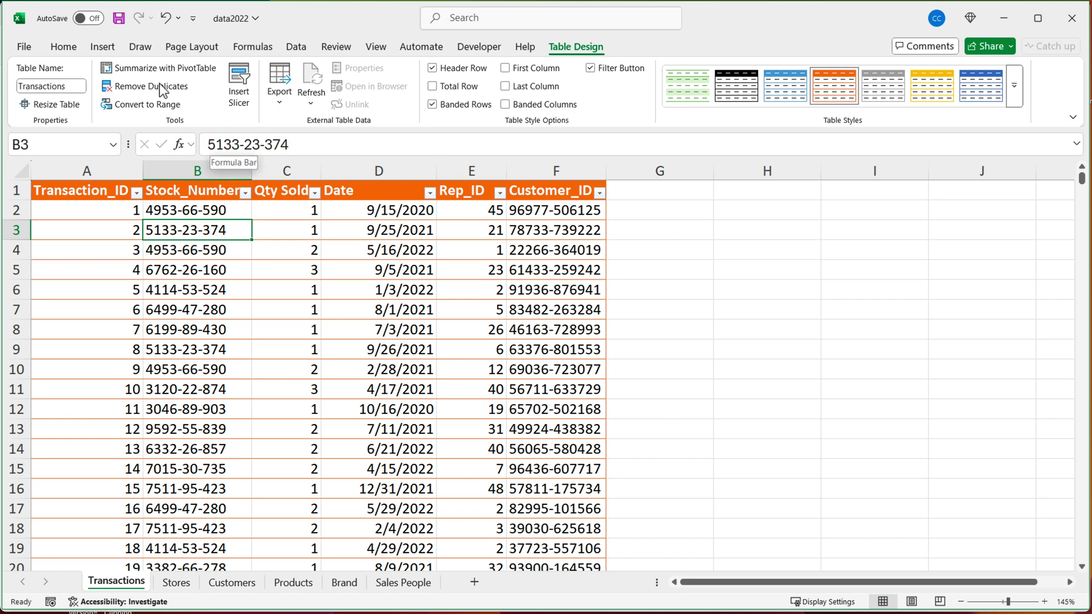
{"action": "left_click", "coordinate": [102, 48]}
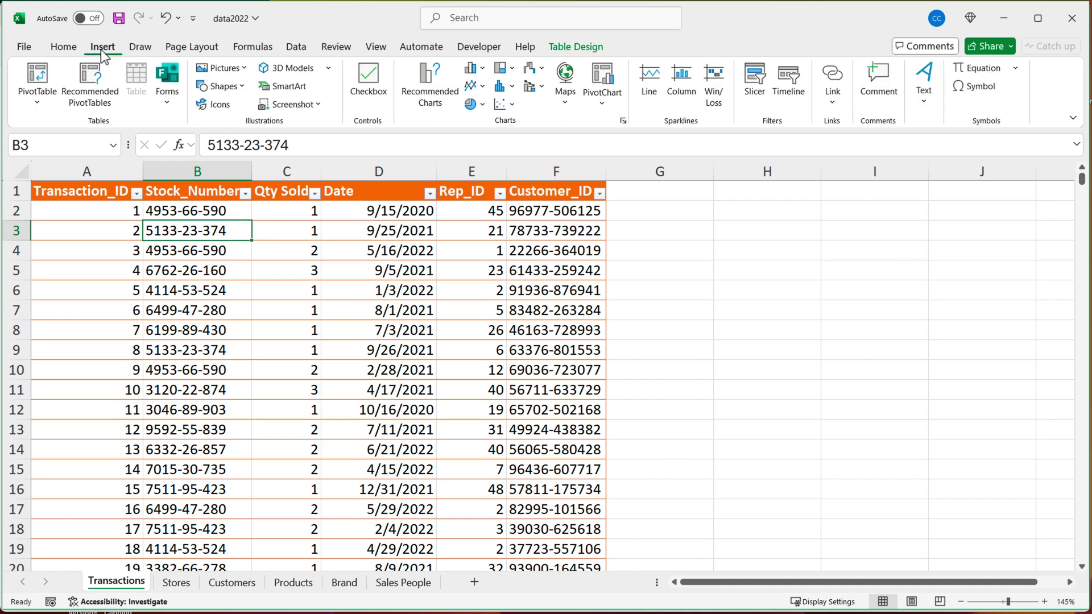
{"action": "left_click", "coordinate": [39, 103]}
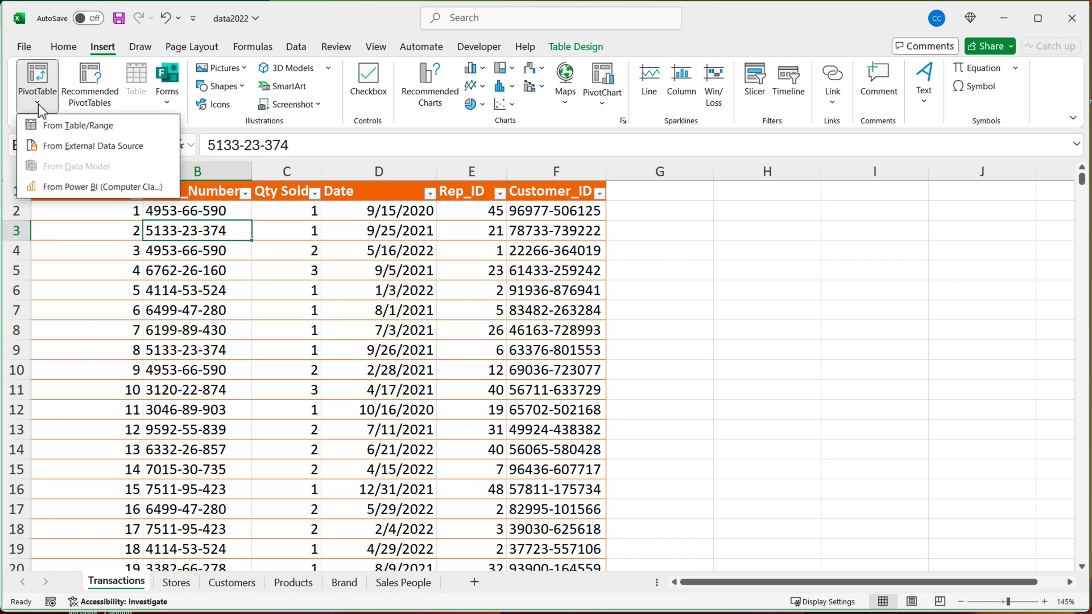
{"action": "left_click", "coordinate": [79, 125]}
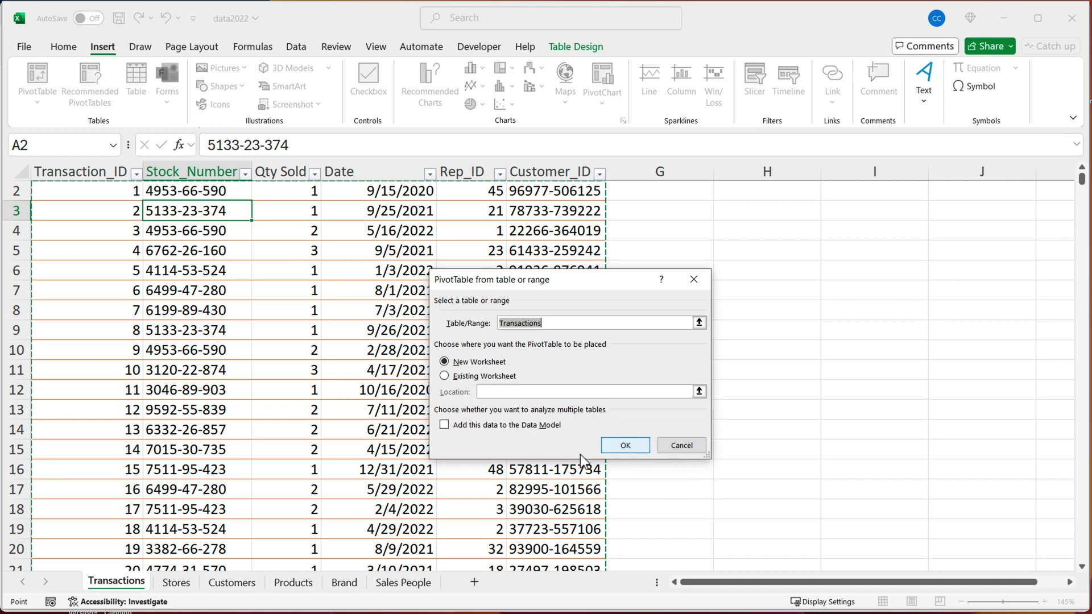
{"action": "left_click", "coordinate": [459, 428]}
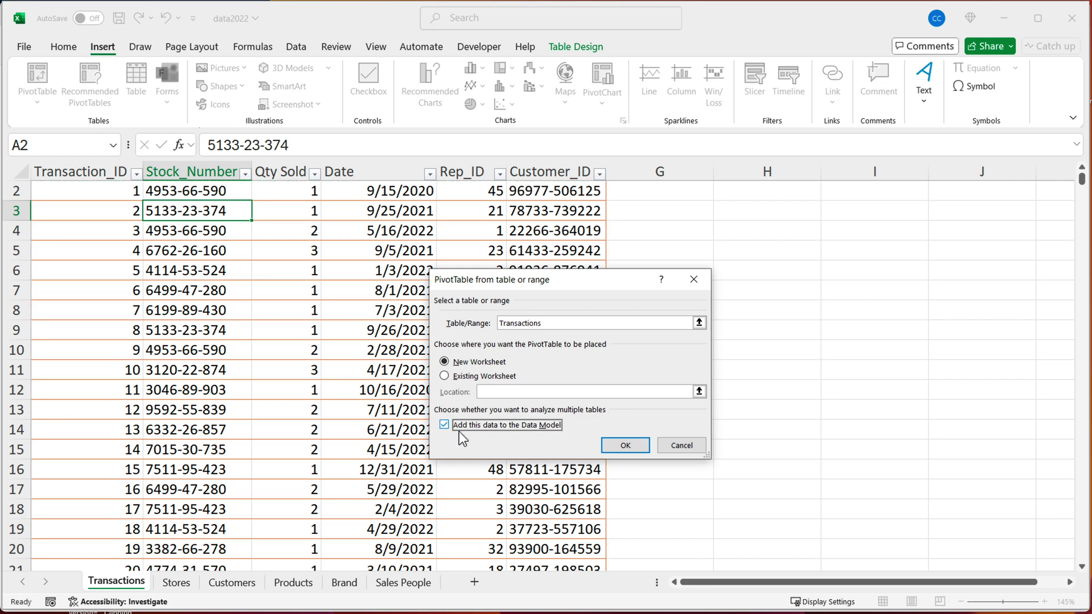
{"action": "left_click", "coordinate": [626, 446]}
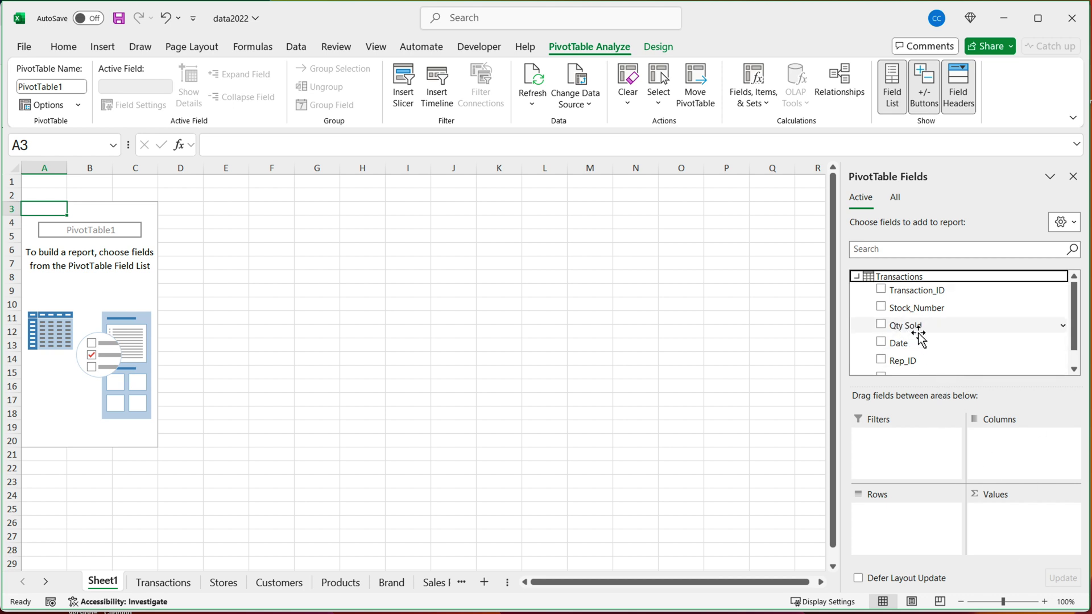
Step: Add Qty Sold to Values and keep it summarized by Sum, totalling 31983
{"action": "left_click_drag", "start_coordinate": [907, 331], "coordinate": [1023, 517]}
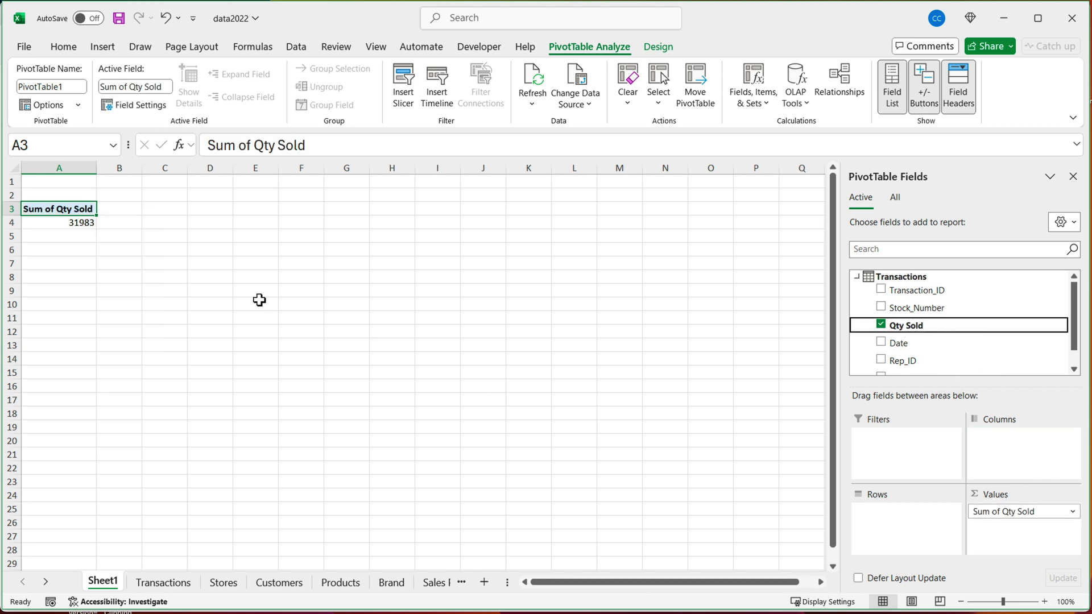
{"action": "scroll", "coordinate": [87, 236], "scroll_direction": "up", "scroll_amount": 6}
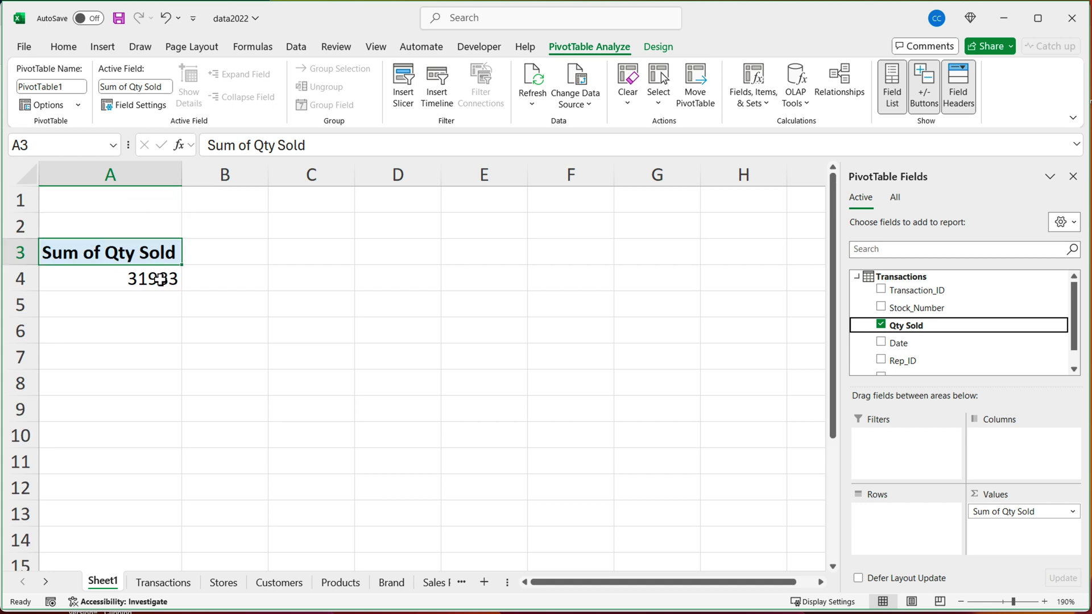
{"action": "right_click", "coordinate": [161, 279]}
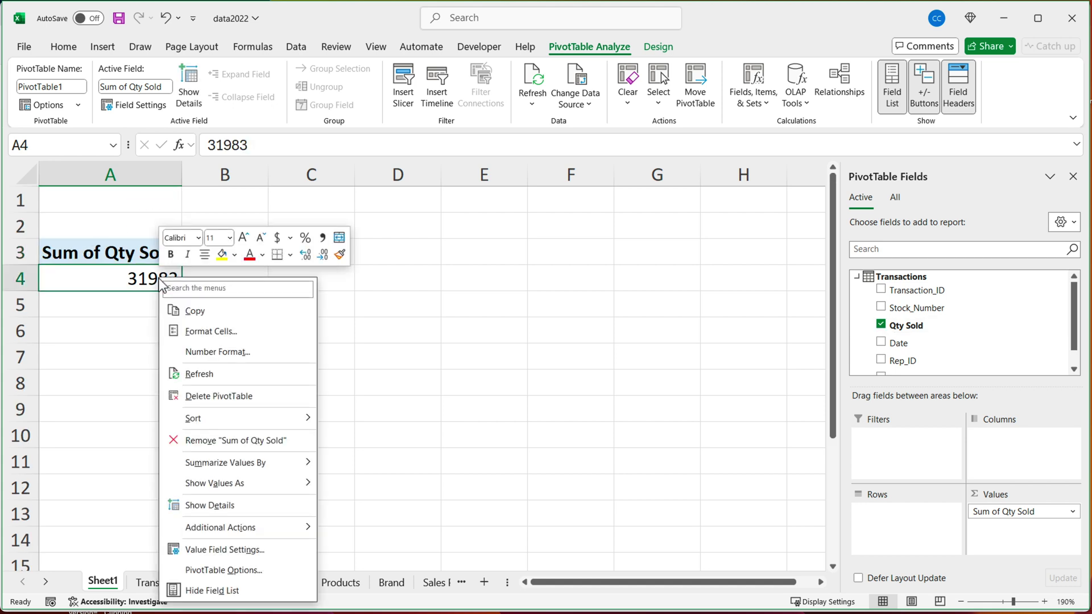
{"action": "mouse_move", "coordinate": [277, 467]}
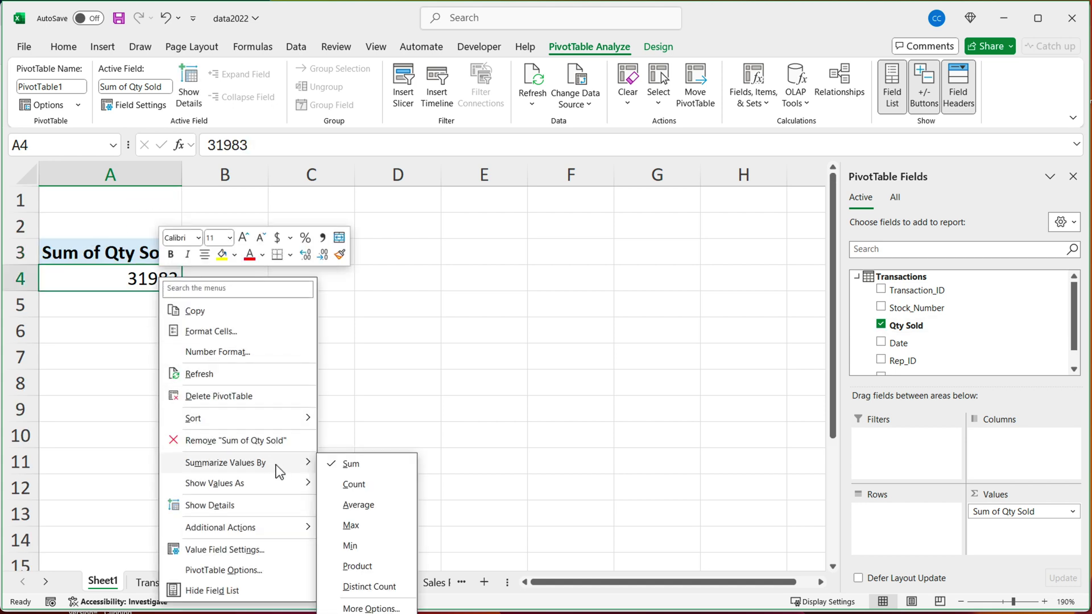
{"action": "left_click", "coordinate": [367, 466]}
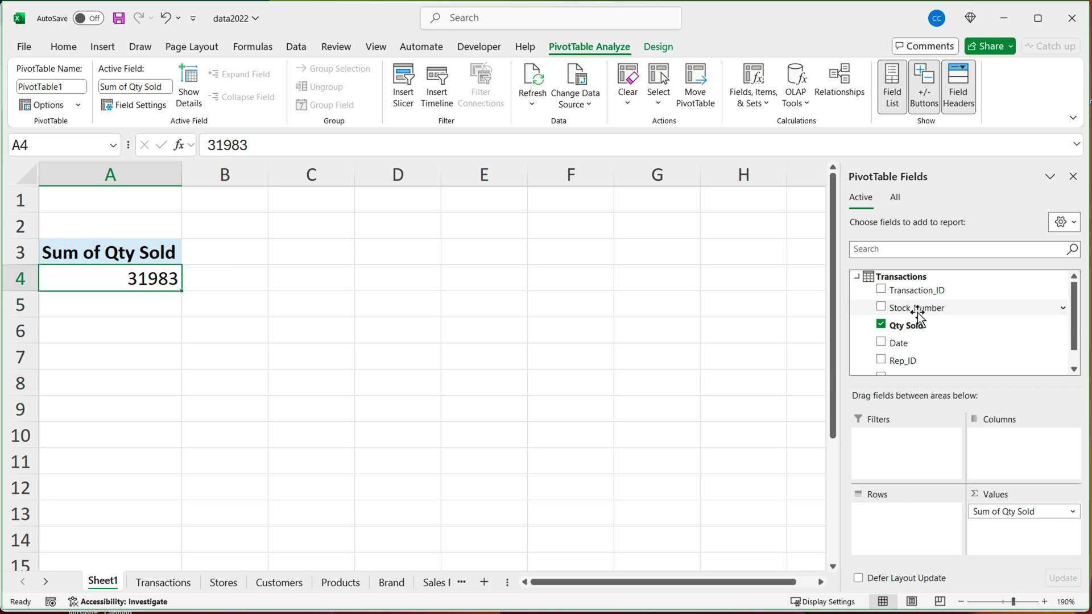
Step: Briefly break Qty Sold down by Stock_Number, then remove Stock_Number from Rows
{"action": "left_click_drag", "start_coordinate": [918, 314], "coordinate": [904, 515]}
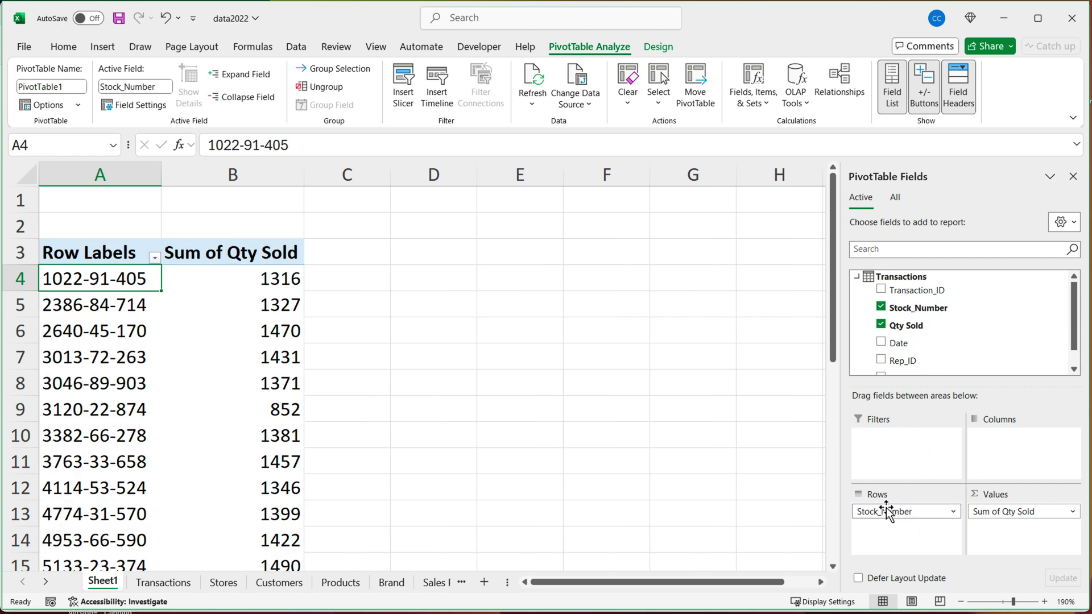
{"action": "scroll", "coordinate": [266, 332], "scroll_direction": "down", "scroll_amount": 5}
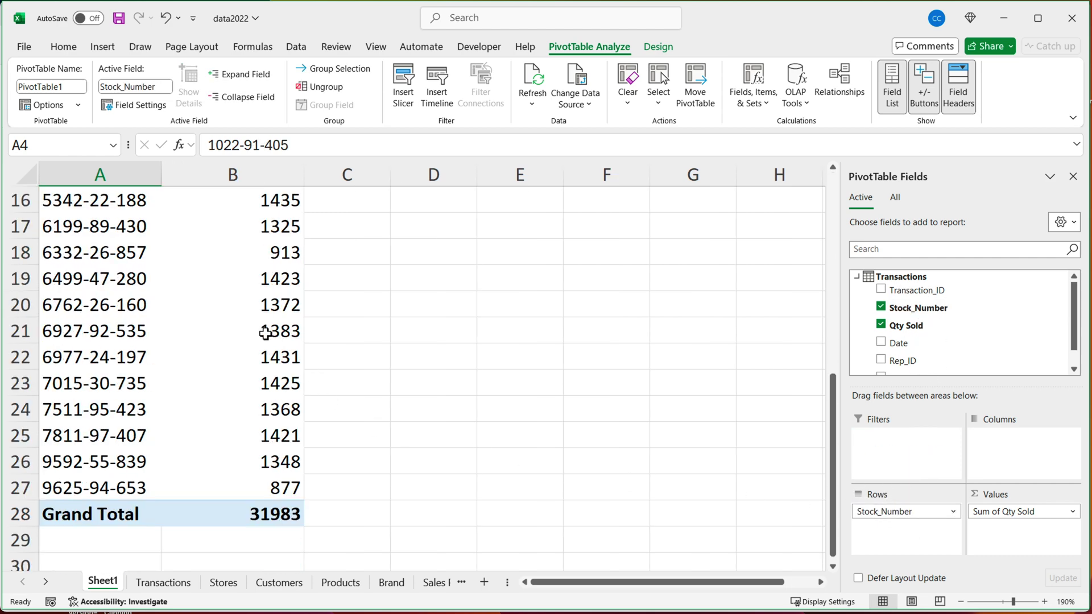
{"action": "scroll", "coordinate": [266, 333], "scroll_direction": "up", "scroll_amount": 5}
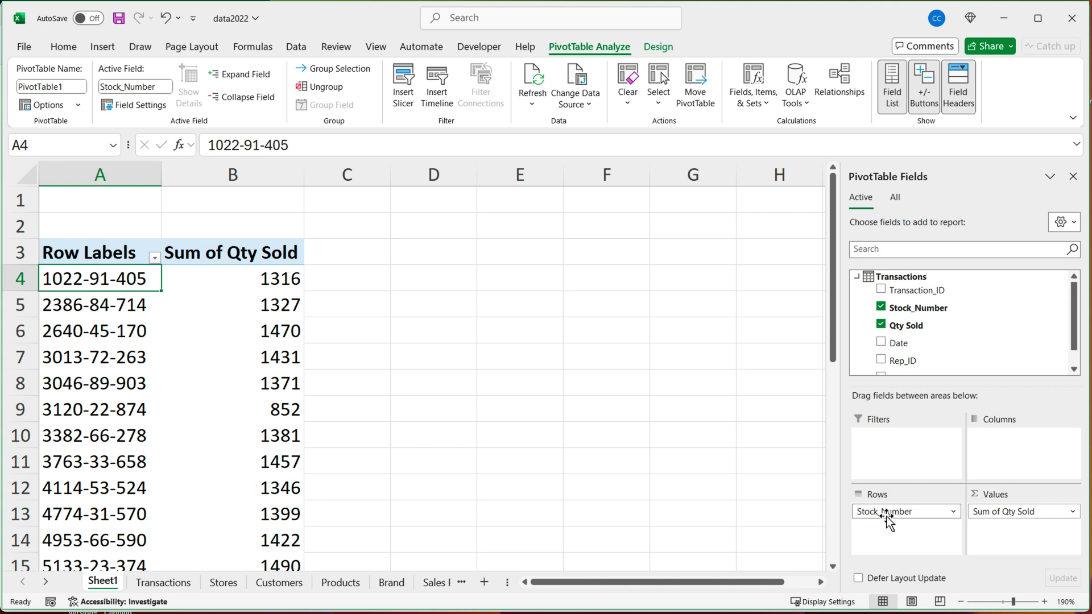
{"action": "left_click_drag", "start_coordinate": [890, 514], "coordinate": [654, 499]}
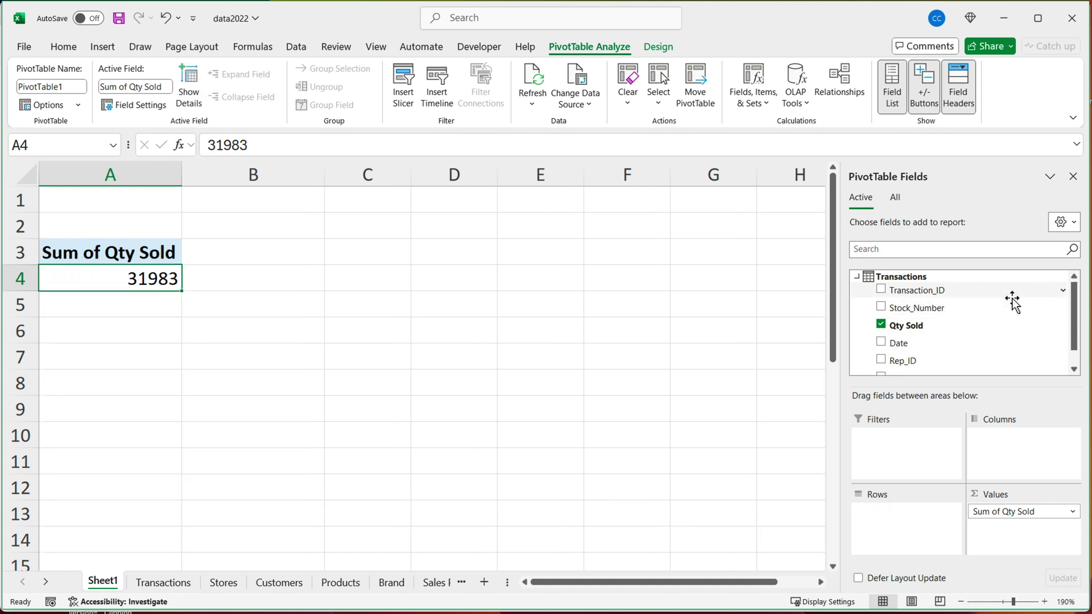
Step: Switch the field list to All so Customers appears alongside Transactions
{"action": "mouse_move", "coordinate": [884, 283]}
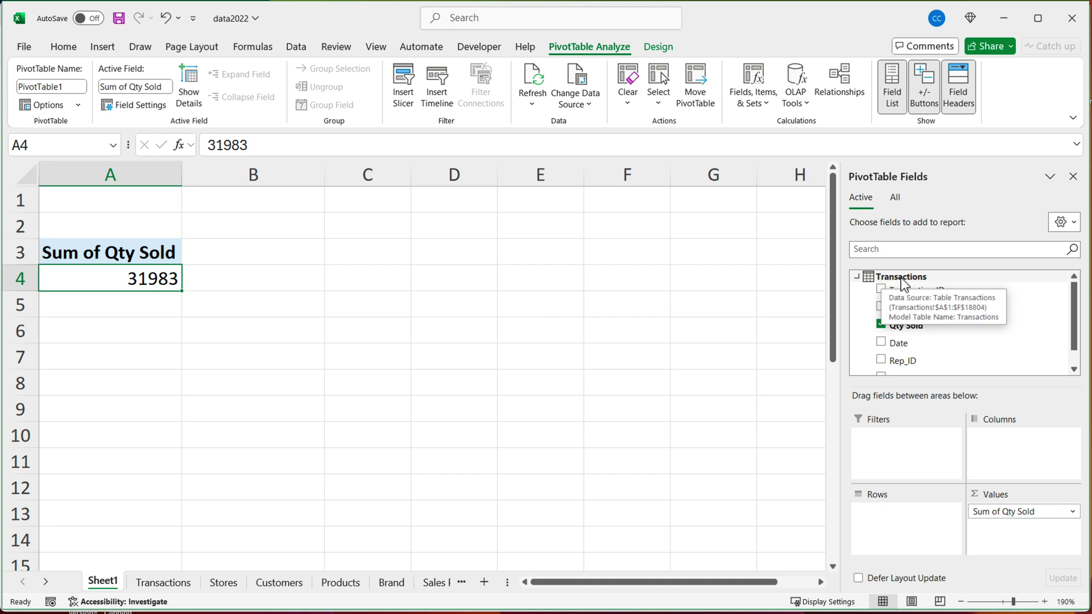
{"action": "mouse_move", "coordinate": [1074, 293]}
{"action": "left_mouse_down"}
{"action": "mouse_move", "coordinate": [1074, 337]}
{"action": "mouse_move", "coordinate": [1074, 288]}
{"action": "left_mouse_up"}
{"action": "mouse_move", "coordinate": [883, 269]}
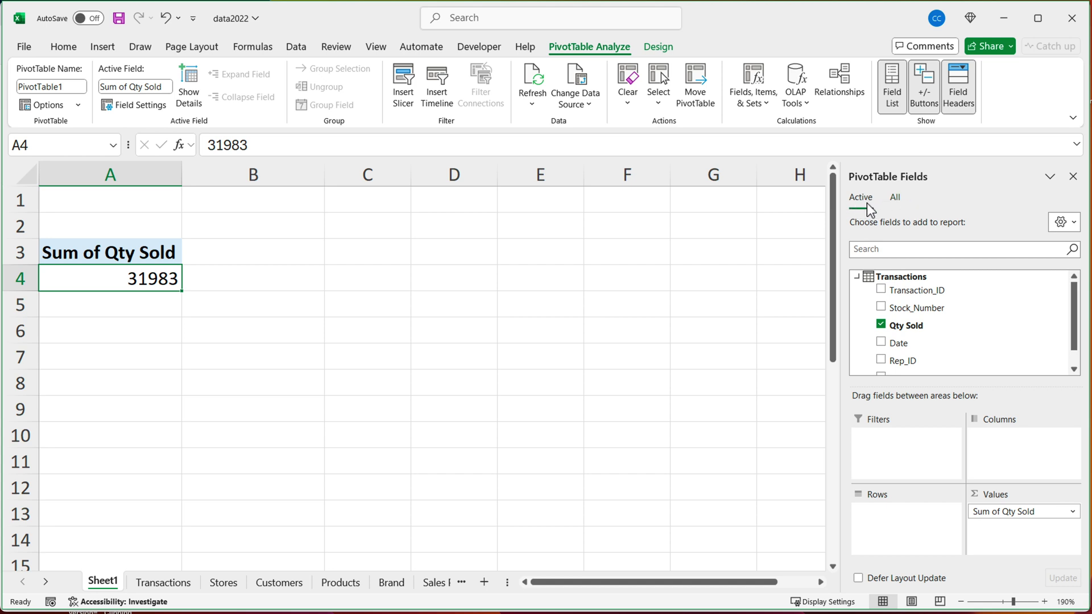
{"action": "left_click", "coordinate": [898, 199]}
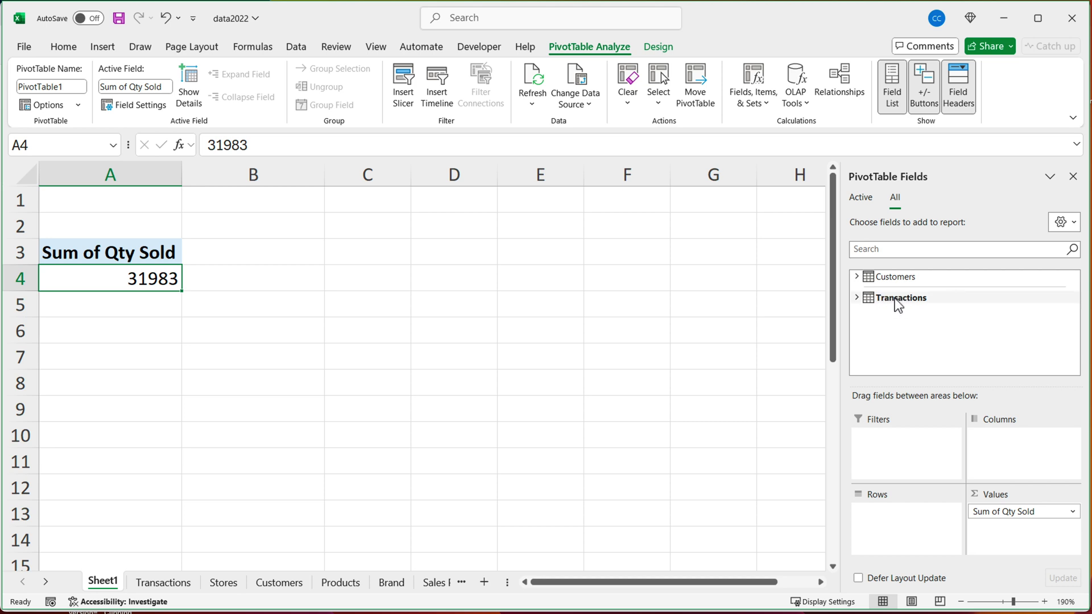
Step: Expand the Customers table and put its State field in Rows, showing 31983 per state
{"action": "left_click", "coordinate": [857, 277]}
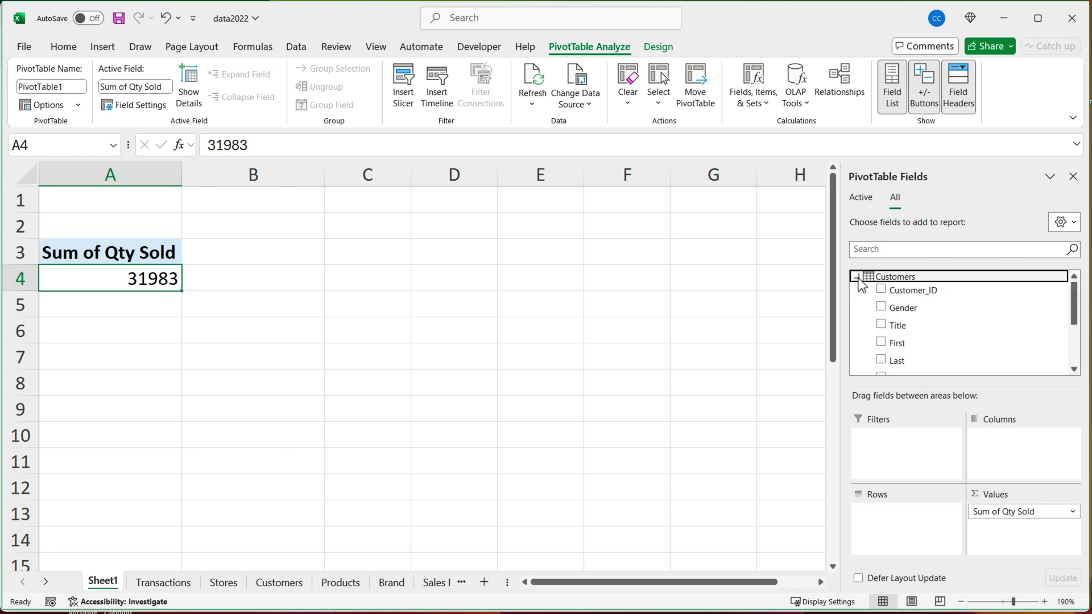
{"action": "scroll", "coordinate": [974, 336], "scroll_direction": "down", "scroll_amount": 1}
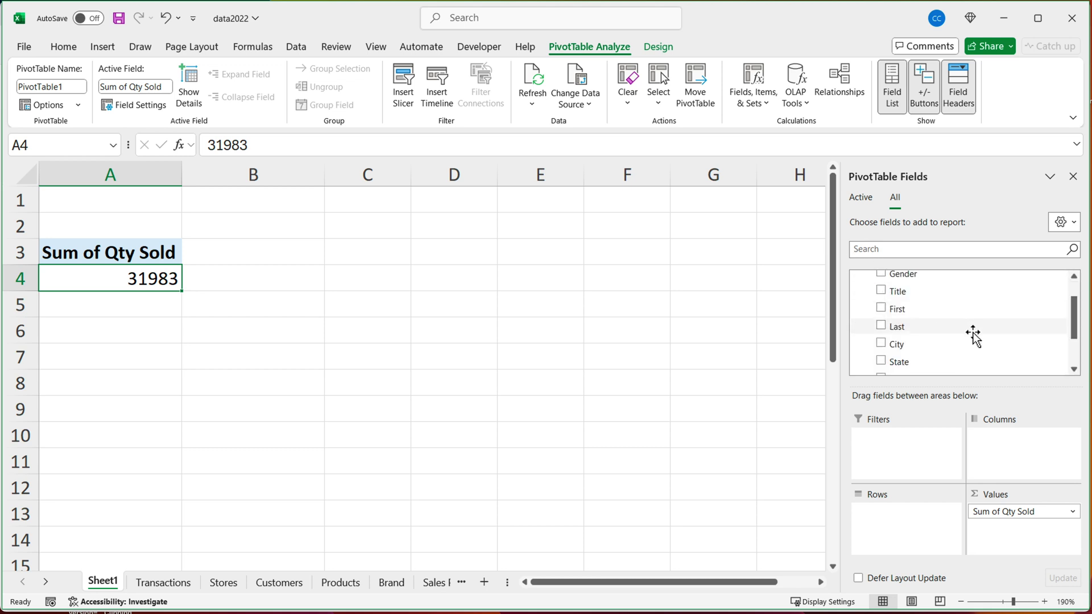
{"action": "scroll", "coordinate": [974, 336], "scroll_direction": "down", "scroll_amount": 1}
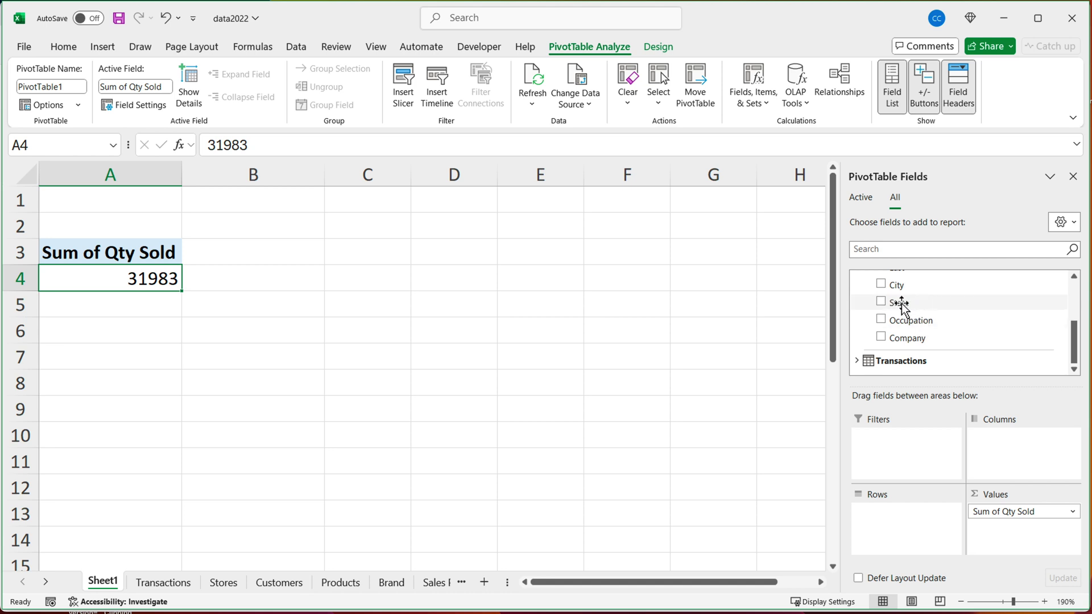
{"action": "left_click_drag", "start_coordinate": [904, 307], "coordinate": [876, 555]}
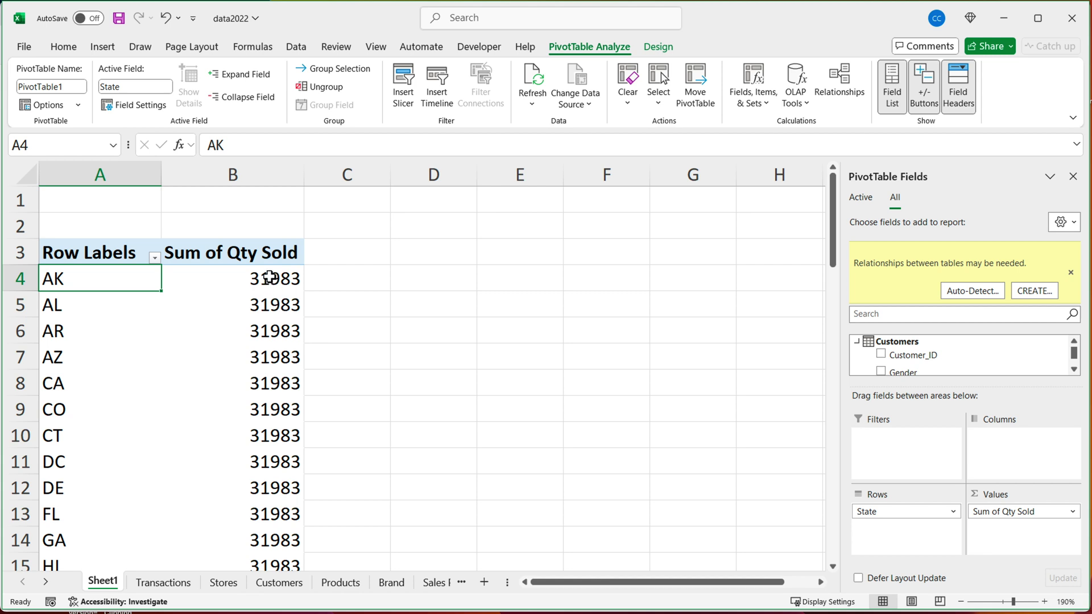
{"action": "mouse_move", "coordinate": [270, 277]}
{"action": "mouse_move", "coordinate": [262, 462]}
Step: Relate Transactions to Customers on Customer_ID so each state shows its own quantity
{"action": "left_click", "coordinate": [1035, 293]}
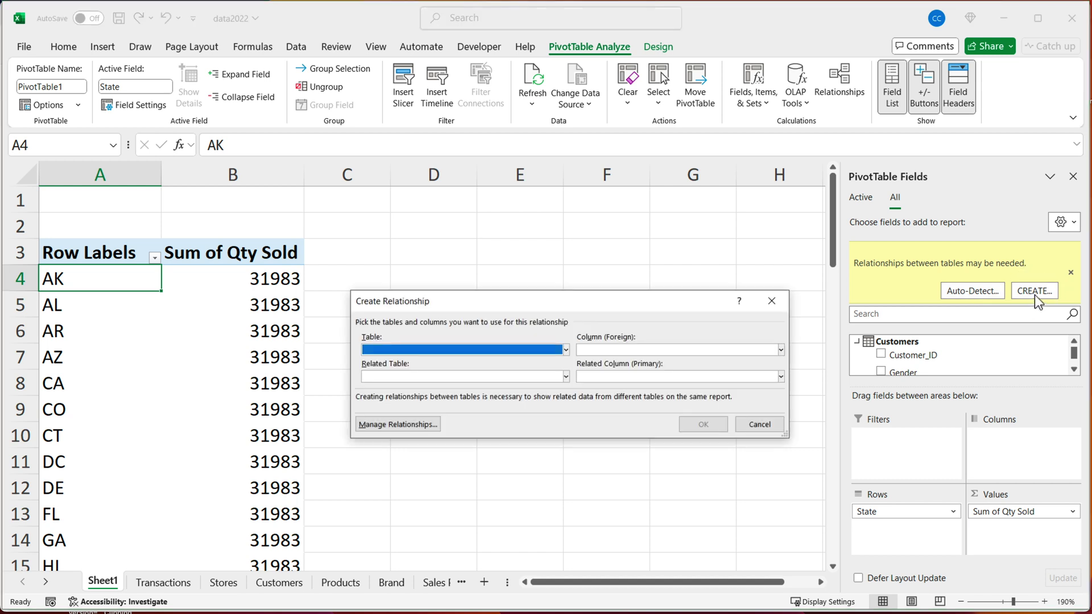
{"action": "left_click", "coordinate": [467, 350]}
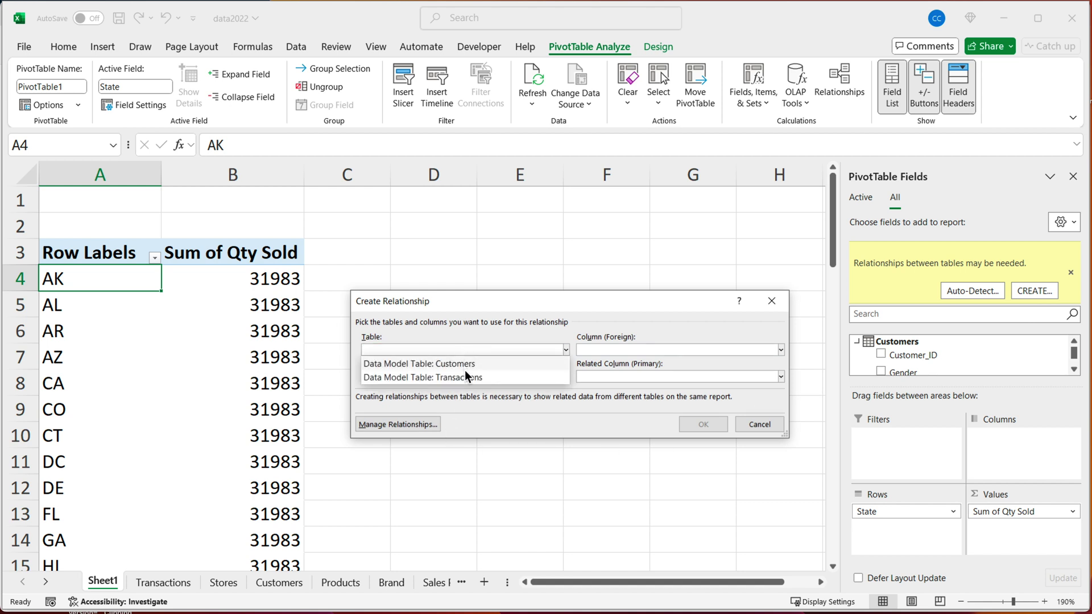
{"action": "left_click", "coordinate": [463, 378]}
{"action": "left_click", "coordinate": [442, 379]}
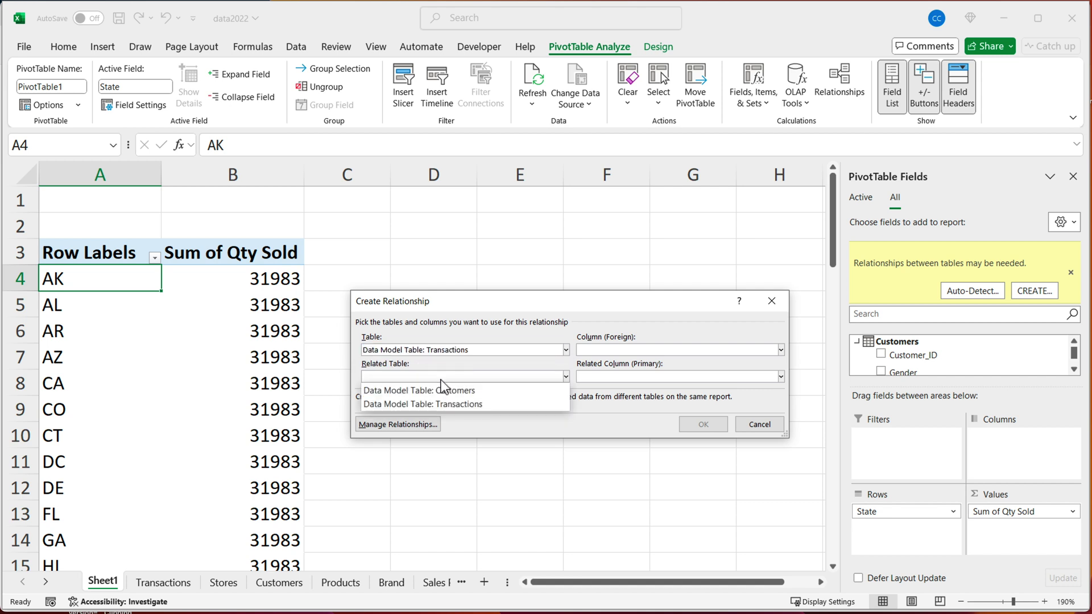
{"action": "left_click", "coordinate": [450, 394]}
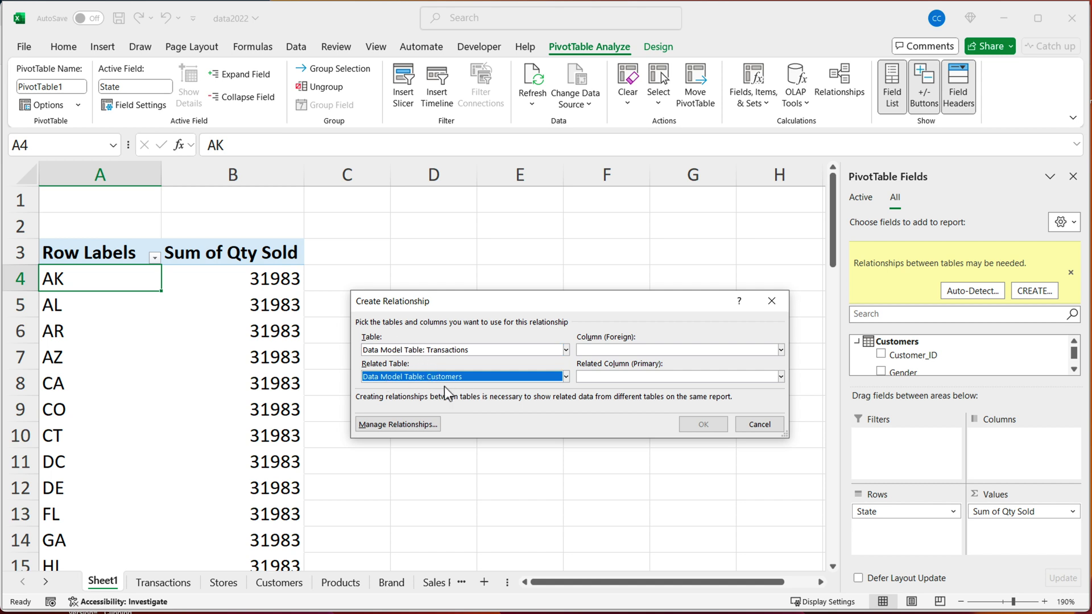
{"action": "left_click", "coordinate": [605, 351]}
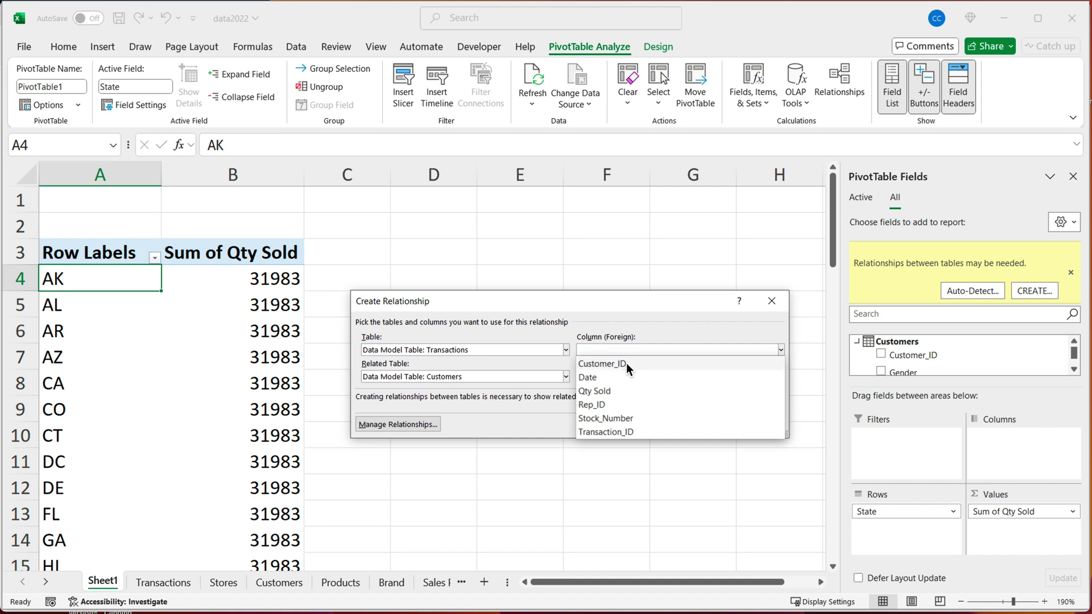
{"action": "left_click", "coordinate": [614, 365]}
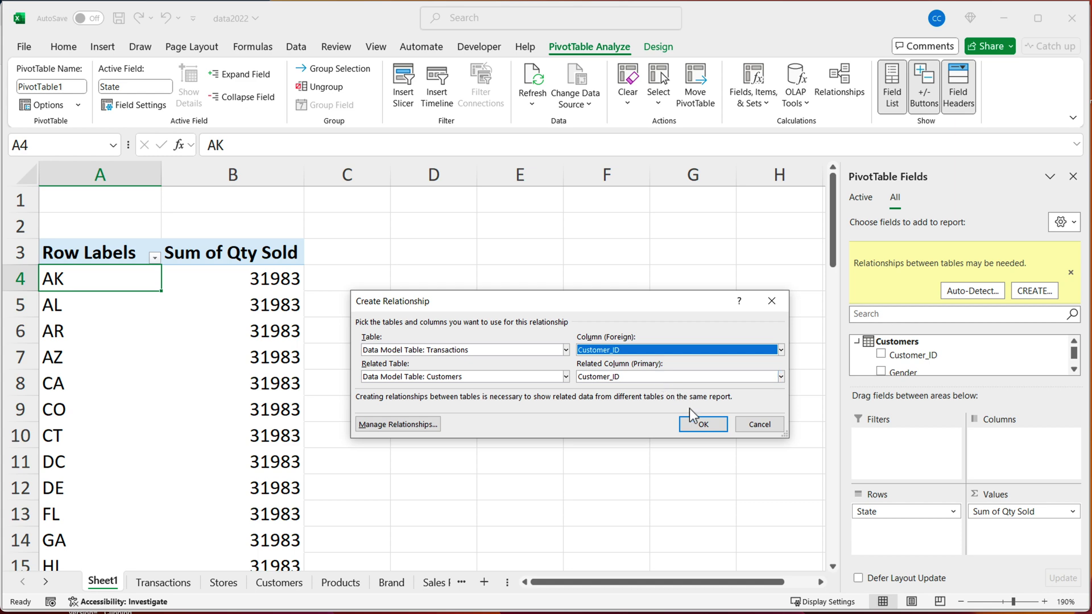
{"action": "left_click", "coordinate": [704, 426]}
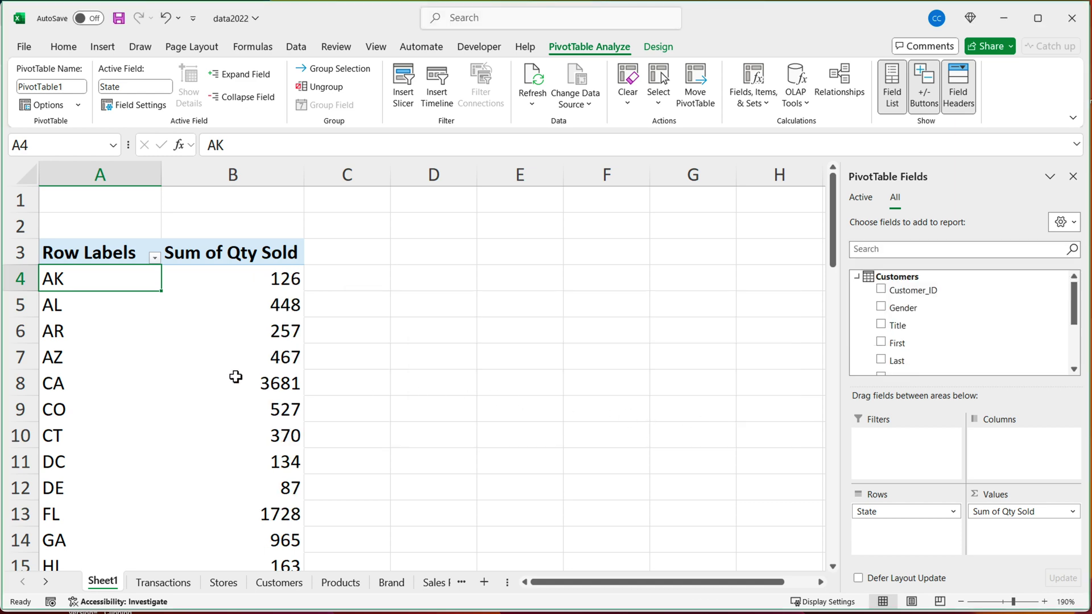
{"action": "scroll", "coordinate": [236, 377], "scroll_direction": "down", "scroll_amount": 3}
{"action": "scroll", "coordinate": [236, 377], "scroll_direction": "down", "scroll_amount": 1}
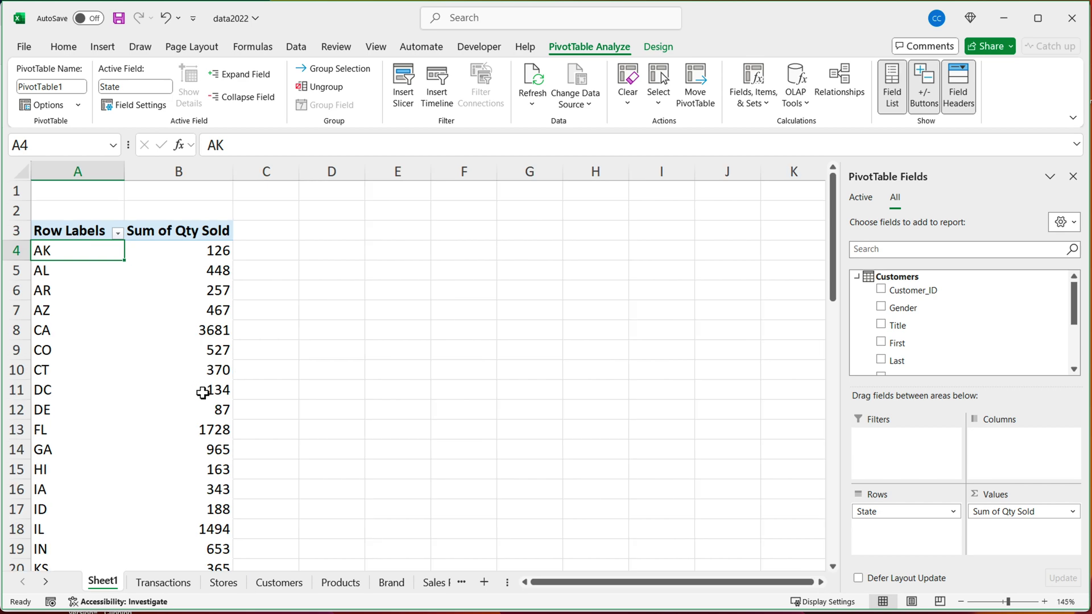
{"action": "scroll", "coordinate": [202, 393], "scroll_direction": "down", "scroll_amount": 3}
{"action": "scroll", "coordinate": [202, 393], "scroll_direction": "down", "scroll_amount": 9}
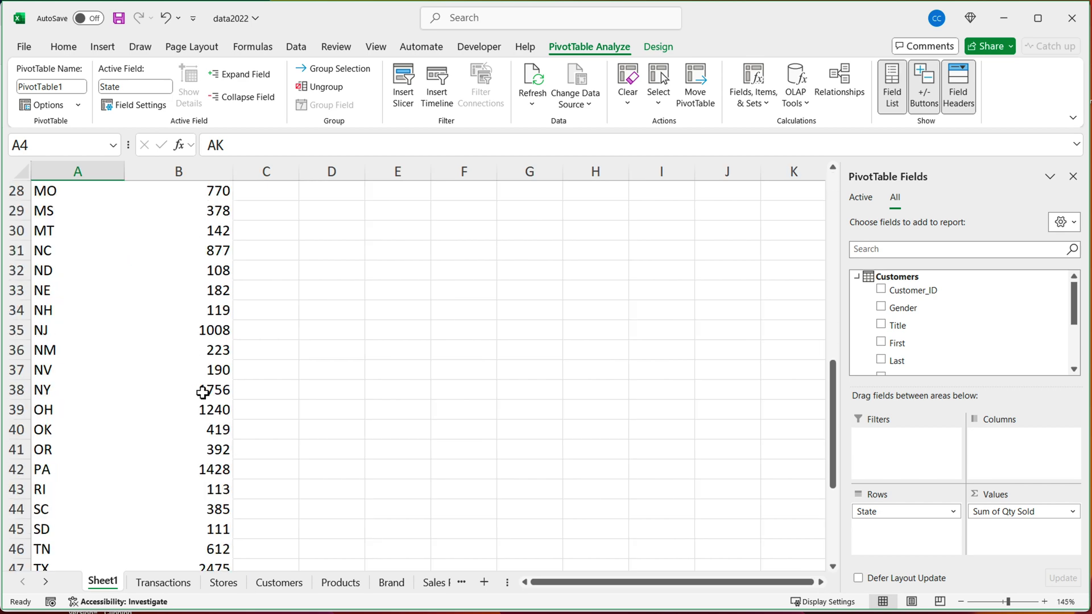
{"action": "scroll", "coordinate": [203, 393], "scroll_direction": "down", "scroll_amount": 1}
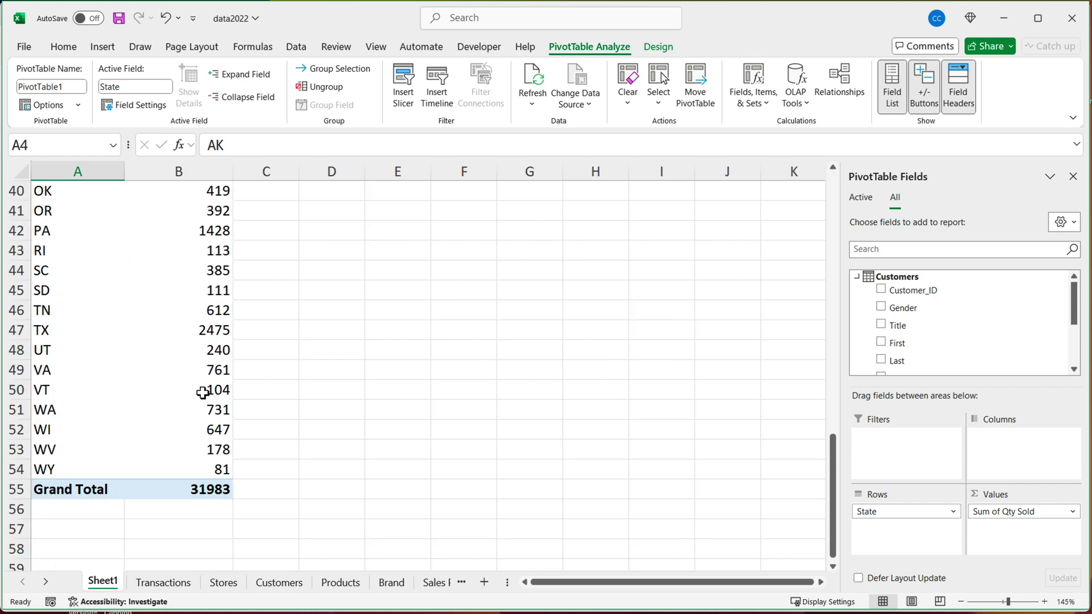
{"action": "scroll", "coordinate": [203, 393], "scroll_direction": "up", "scroll_amount": 13}
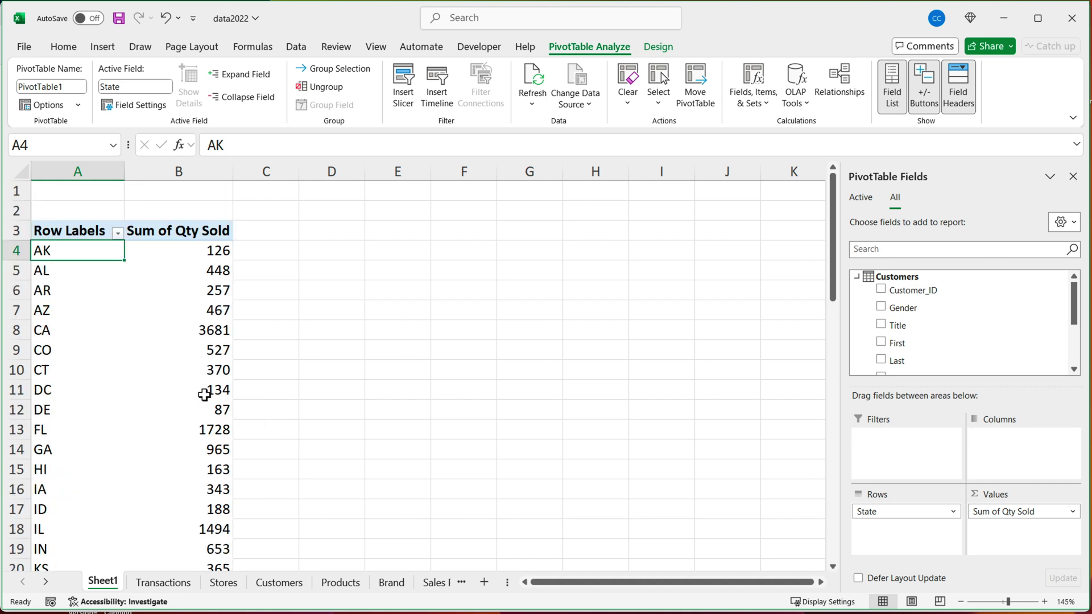
Step: Inspect the Gender values in B2:B13 on the Customers sheet
{"action": "mouse_move", "coordinate": [204, 395]}
{"action": "left_click", "coordinate": [273, 583]}
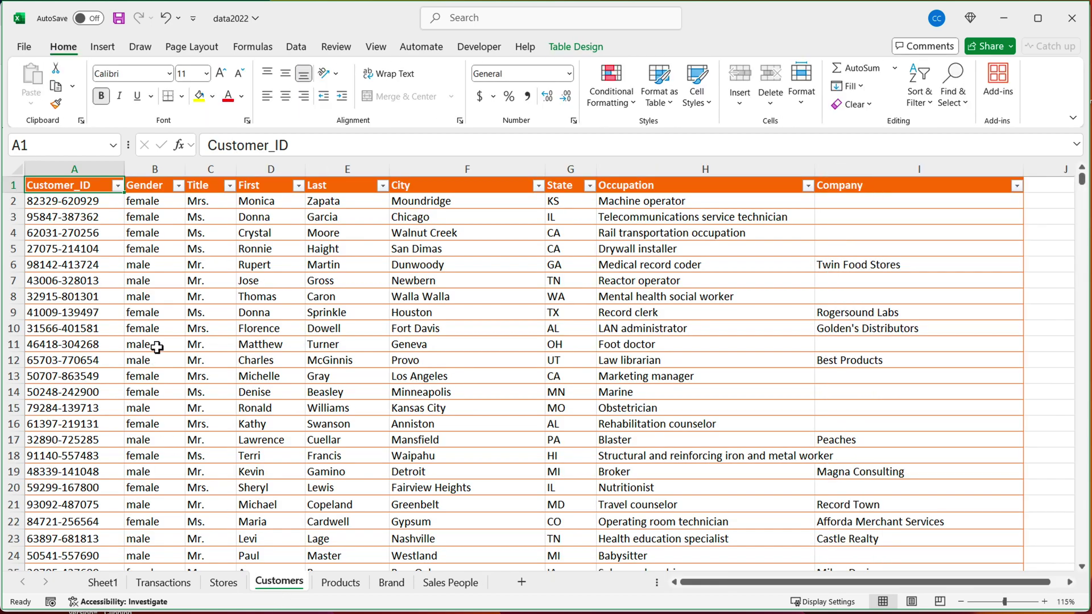
{"action": "left_click_drag", "start_coordinate": [149, 202], "coordinate": [149, 373]}
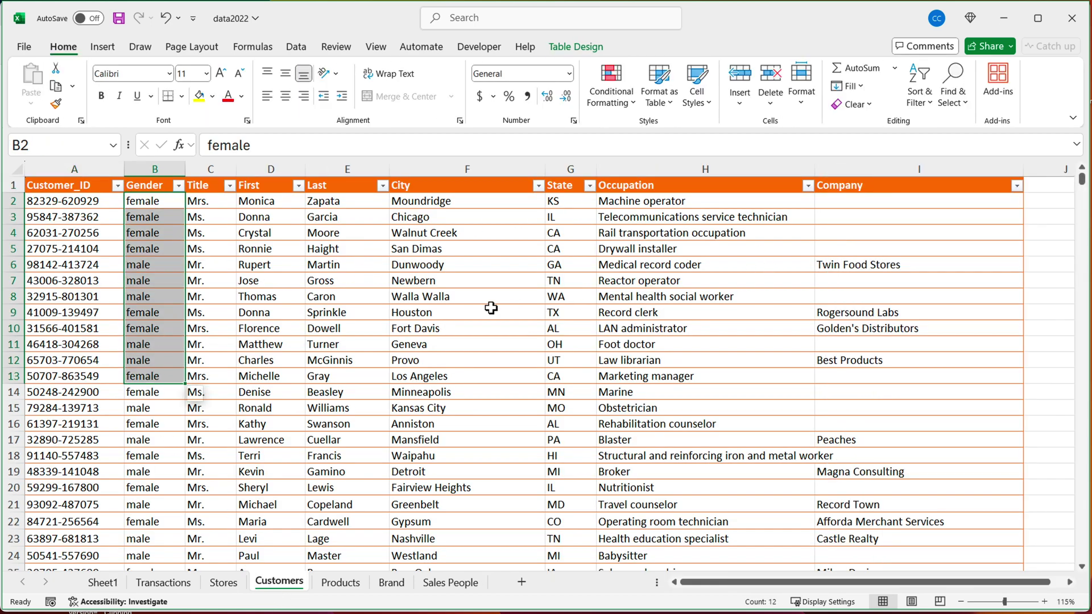
{"action": "left_click", "coordinate": [435, 311]}
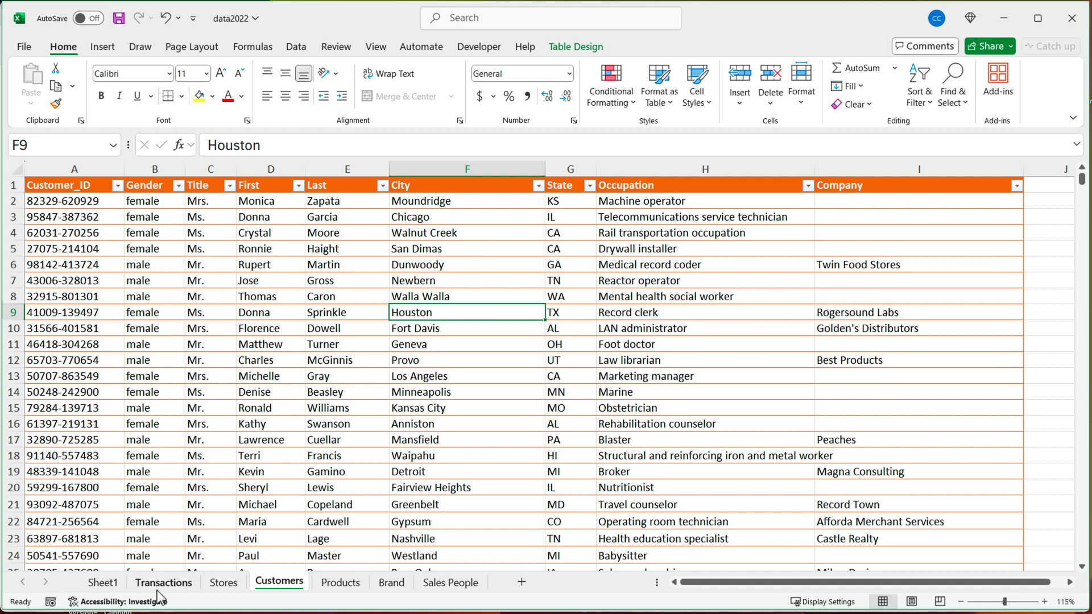
Step: Rename the pivot's Sheet1 tab to Pivot
{"action": "left_click", "coordinate": [106, 589]}
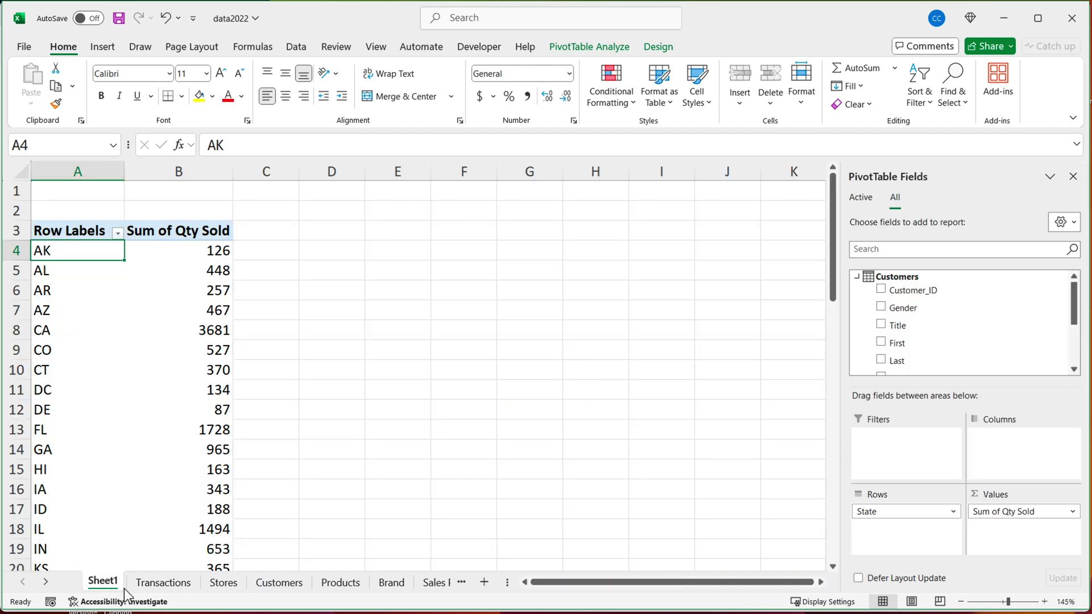
{"action": "double_click", "coordinate": [103, 583]}
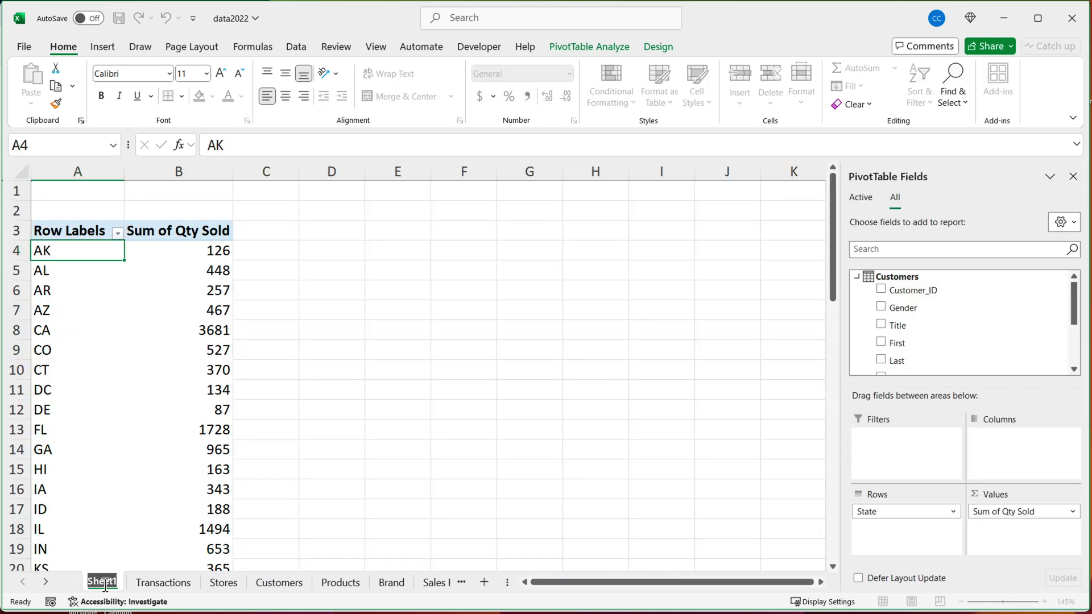
{"action": "type", "text": "Pivot"}
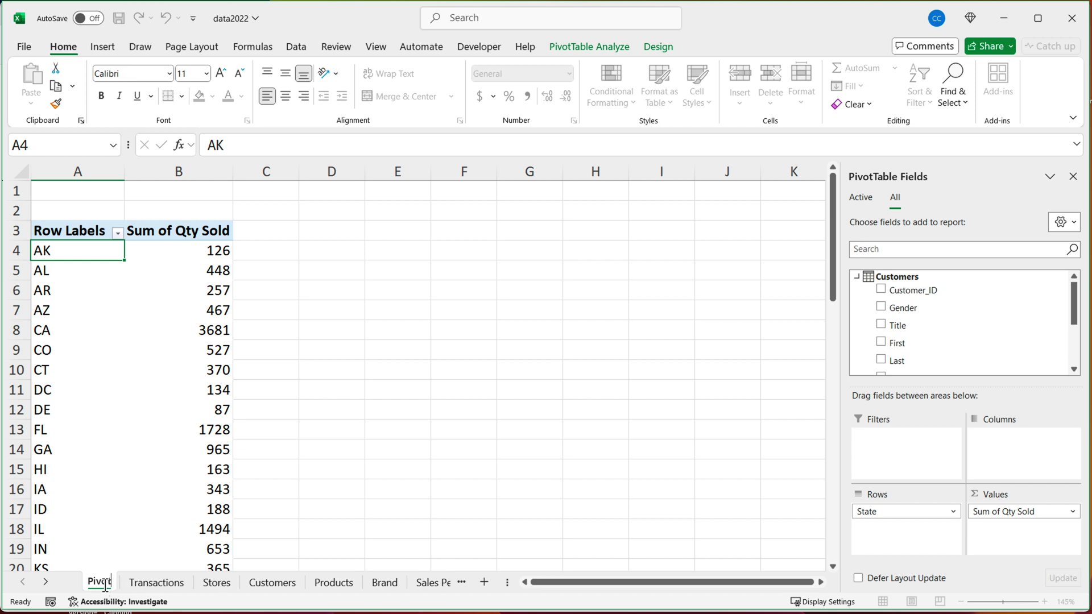
{"action": "key", "text": "Return"}
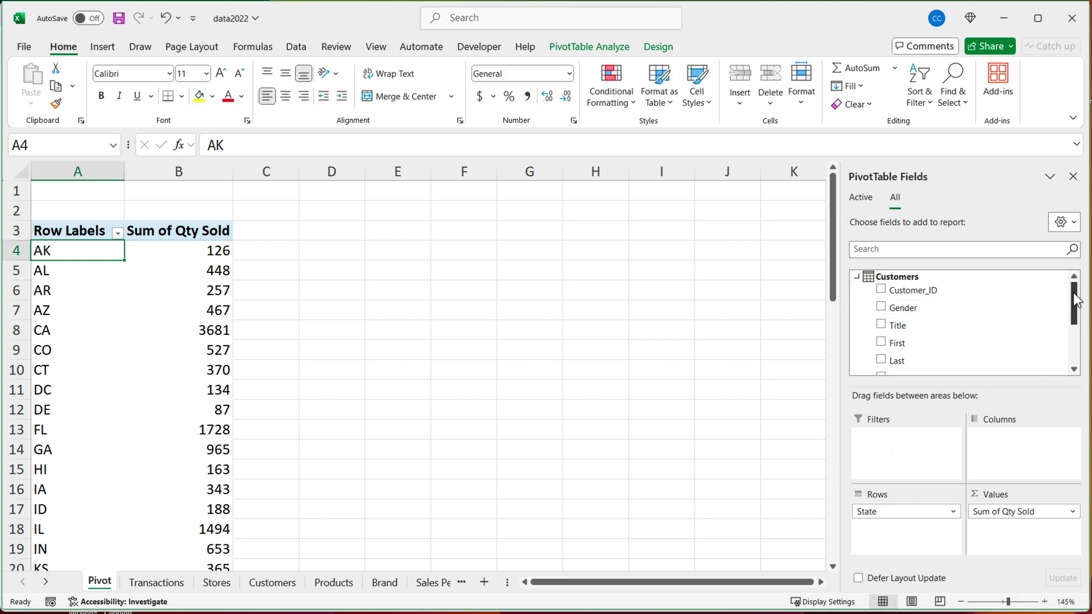
{"action": "left_click_drag", "start_coordinate": [1078, 302], "coordinate": [1074, 336]}
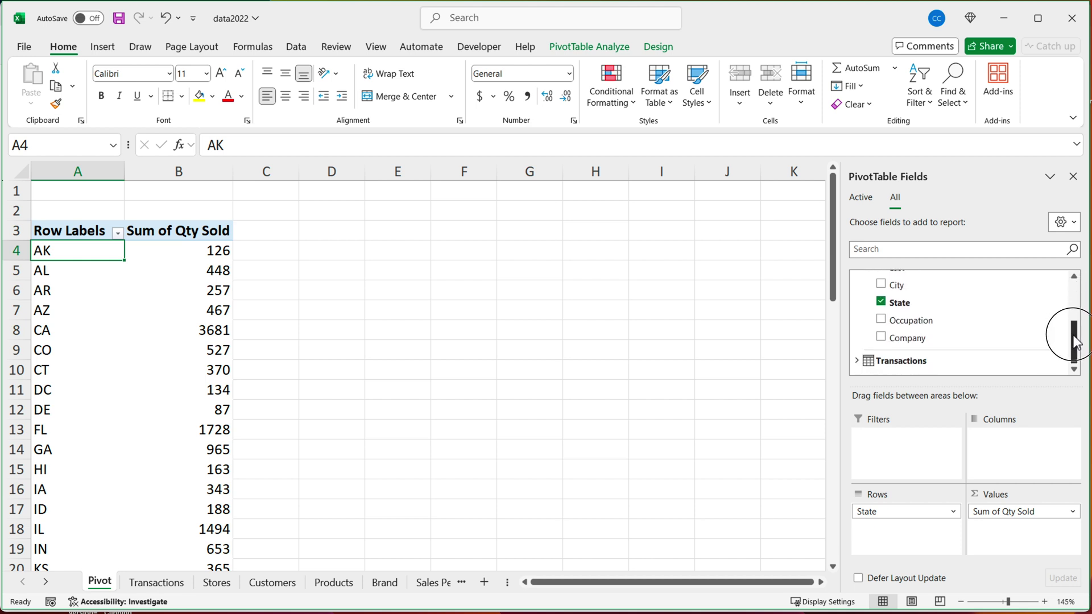
{"action": "left_click", "coordinate": [858, 361]}
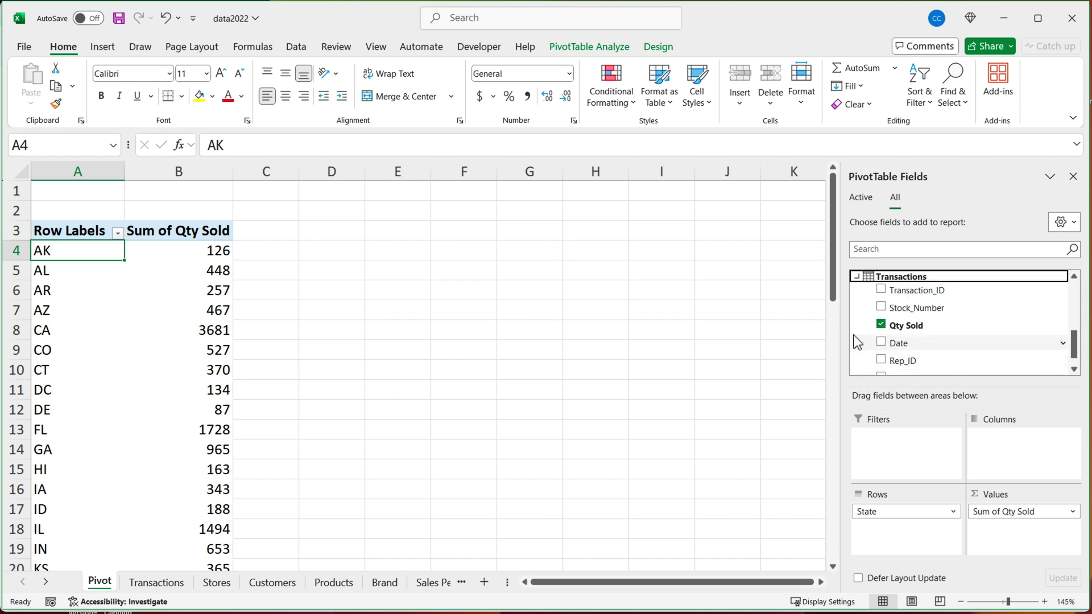
{"action": "left_click_drag", "start_coordinate": [1077, 340], "coordinate": [1072, 285]}
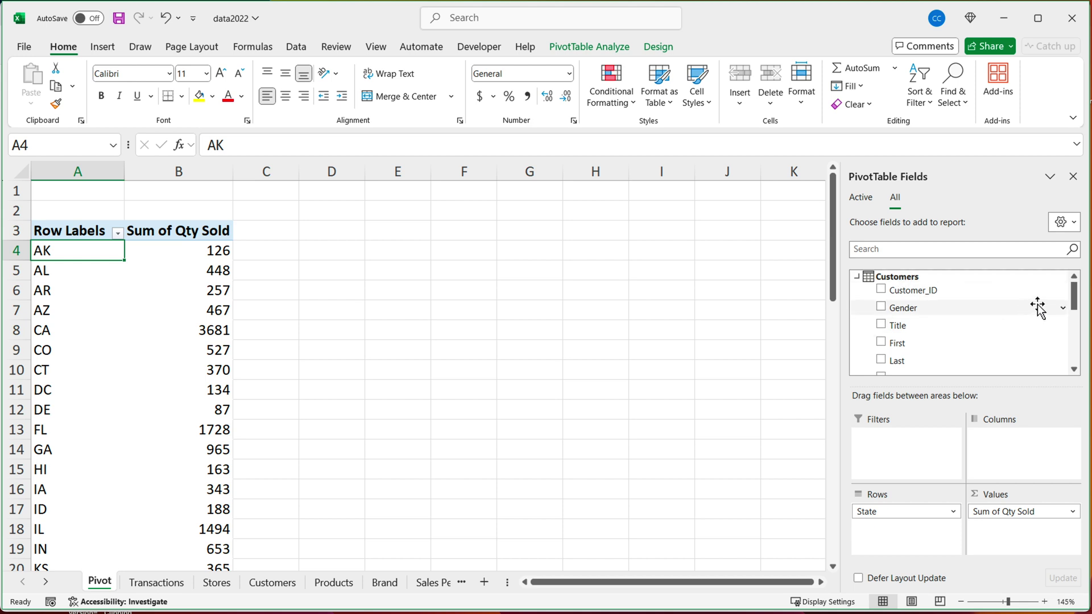
{"action": "mouse_move", "coordinate": [1072, 293]}
{"action": "left_mouse_down"}
{"action": "mouse_move", "coordinate": [1075, 325]}
{"action": "mouse_move", "coordinate": [1077, 307]}
{"action": "left_mouse_up"}
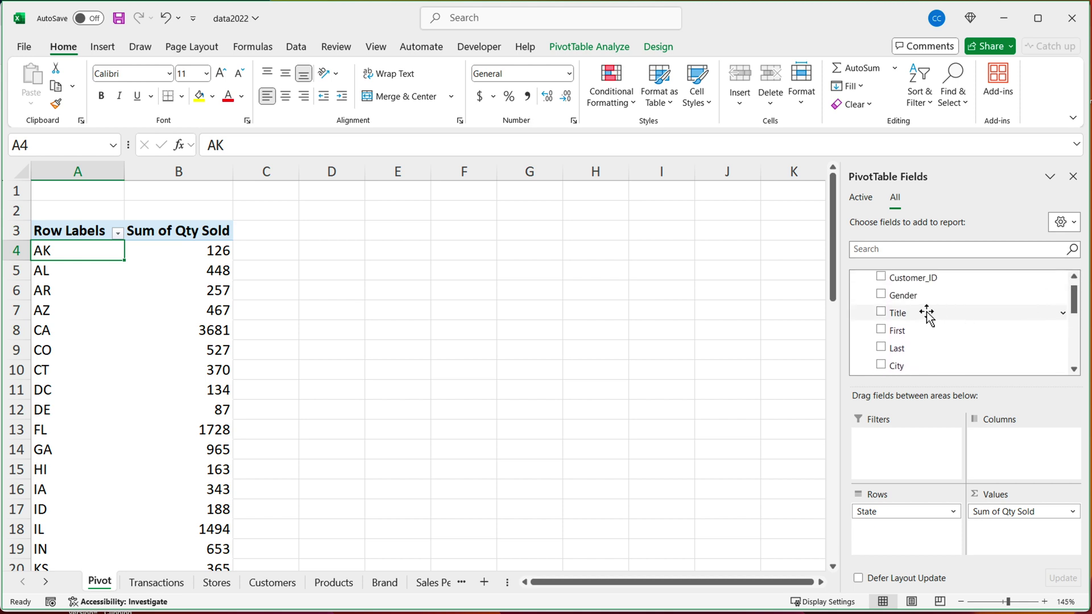
{"action": "left_click_drag", "start_coordinate": [919, 303], "coordinate": [1008, 448]}
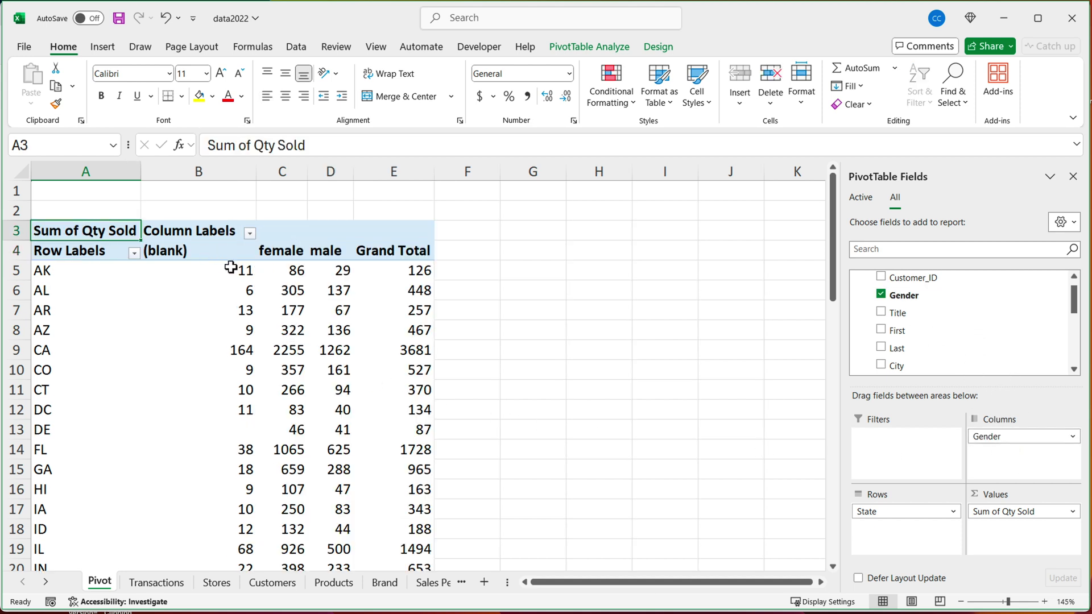
{"action": "left_click_drag", "start_coordinate": [217, 253], "coordinate": [319, 246]}
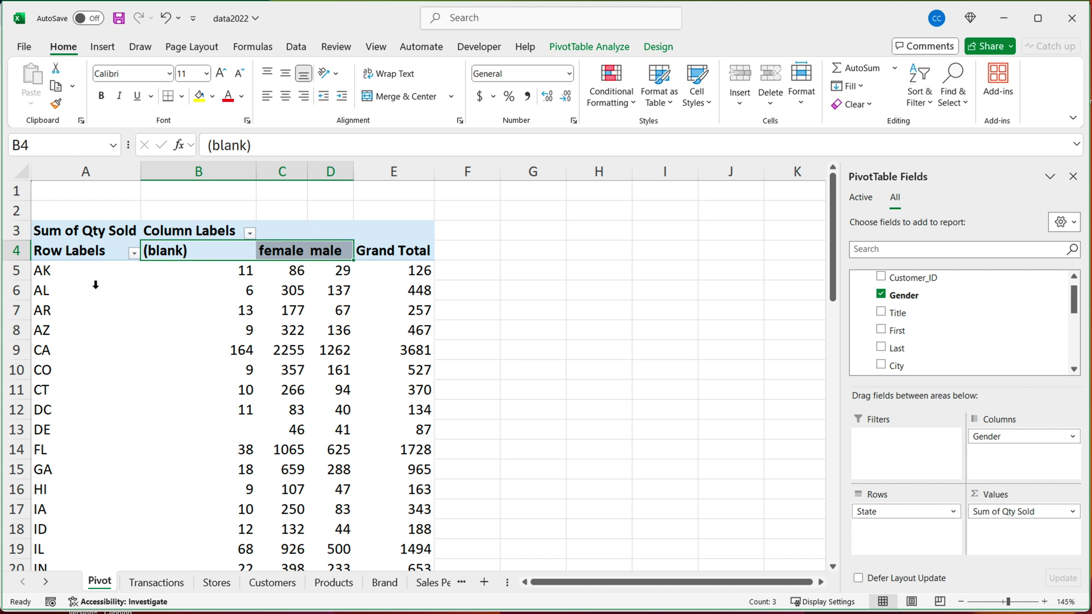
{"action": "left_click_drag", "start_coordinate": [96, 285], "coordinate": [127, 426]}
{"action": "left_click", "coordinate": [273, 351]}
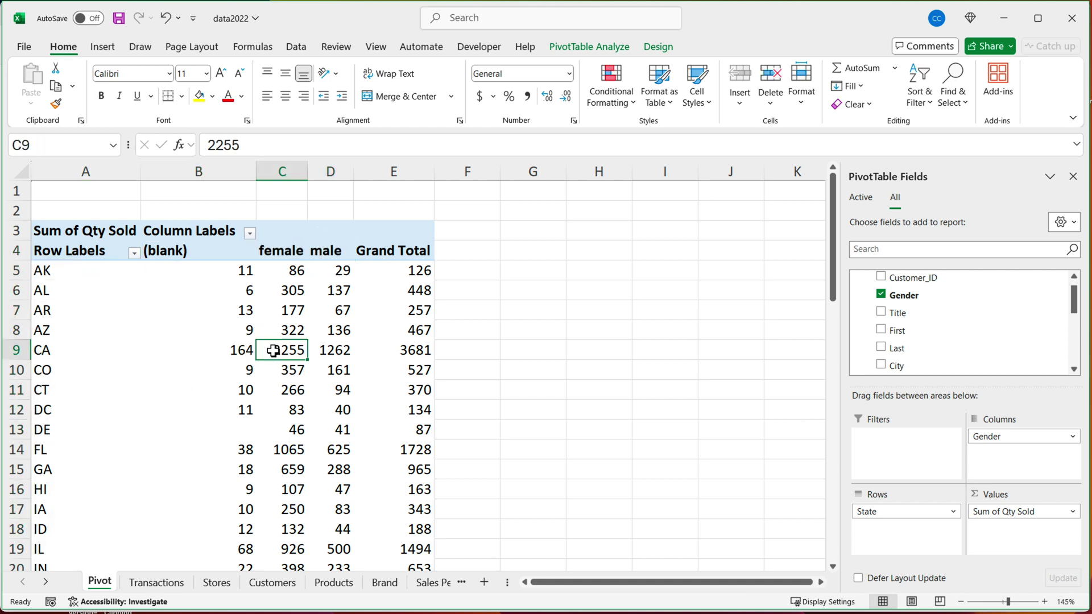
{"action": "mouse_move", "coordinate": [351, 370]}
{"action": "left_click_drag", "start_coordinate": [1007, 440], "coordinate": [702, 419]}
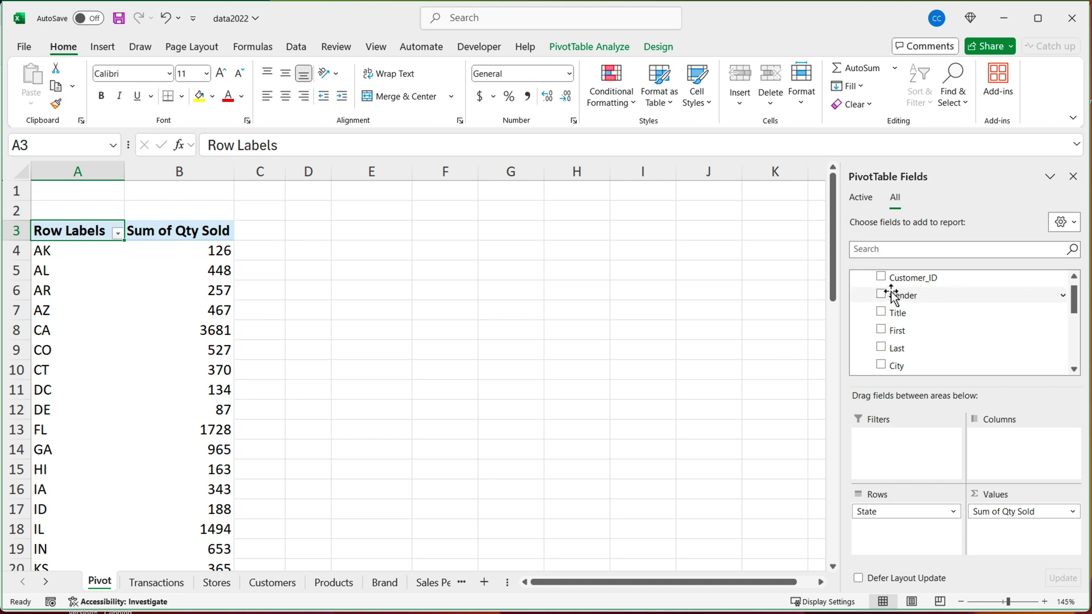
Step: Open Manage Relationships from the Data tab and select the Transactions–Customers Customer_ID link
{"action": "left_click", "coordinate": [297, 47]}
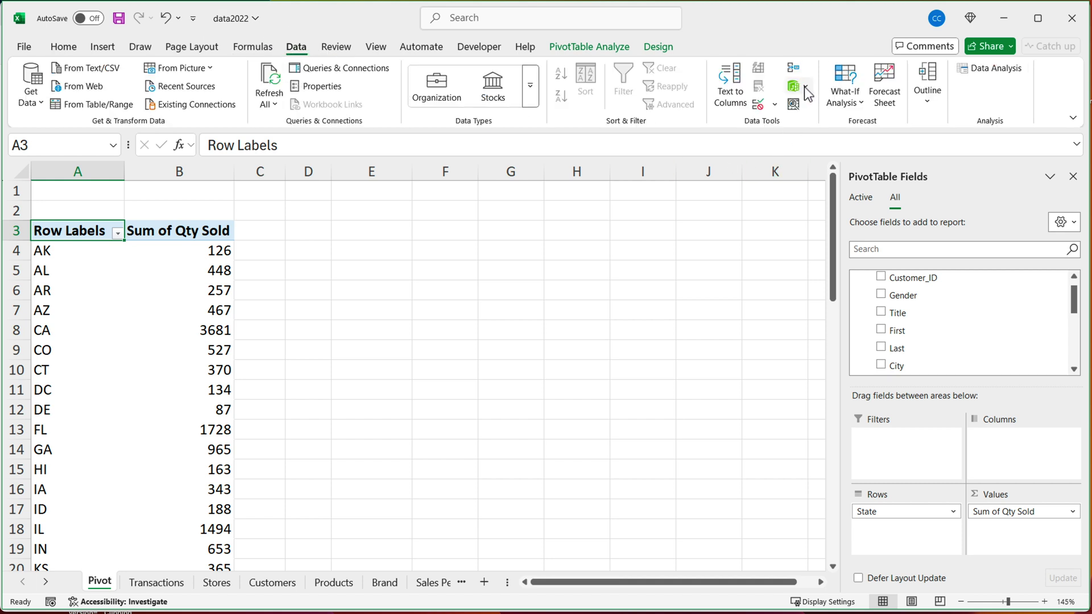
{"action": "left_click", "coordinate": [805, 86]}
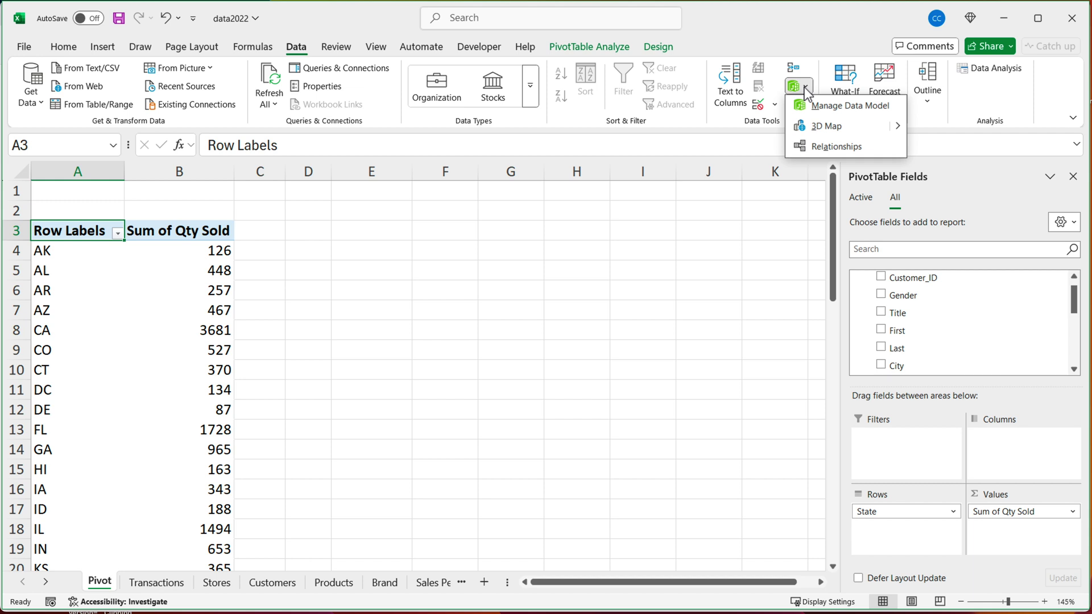
{"action": "left_click", "coordinate": [842, 149]}
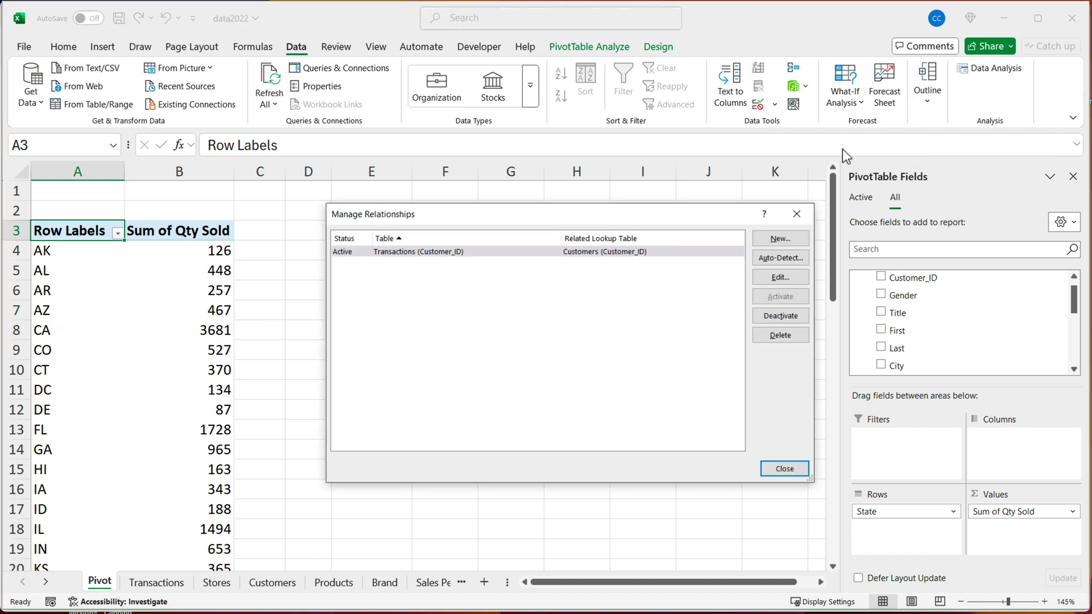
{"action": "left_click", "coordinate": [445, 256]}
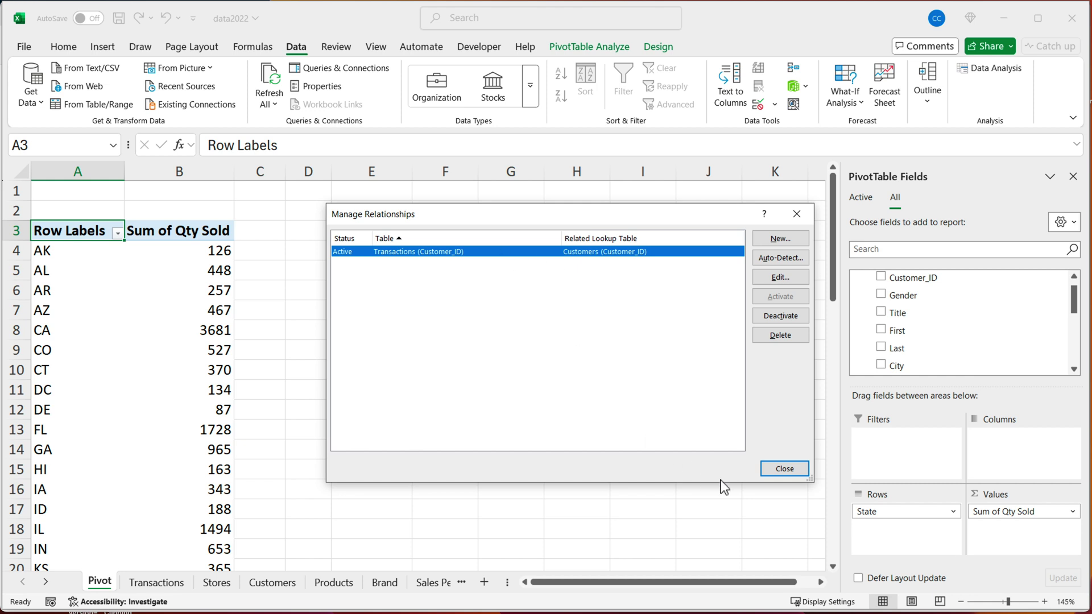
Step: Close the relationships list and collapse the Customers and Transactions tables in the field list
{"action": "left_click", "coordinate": [783, 470]}
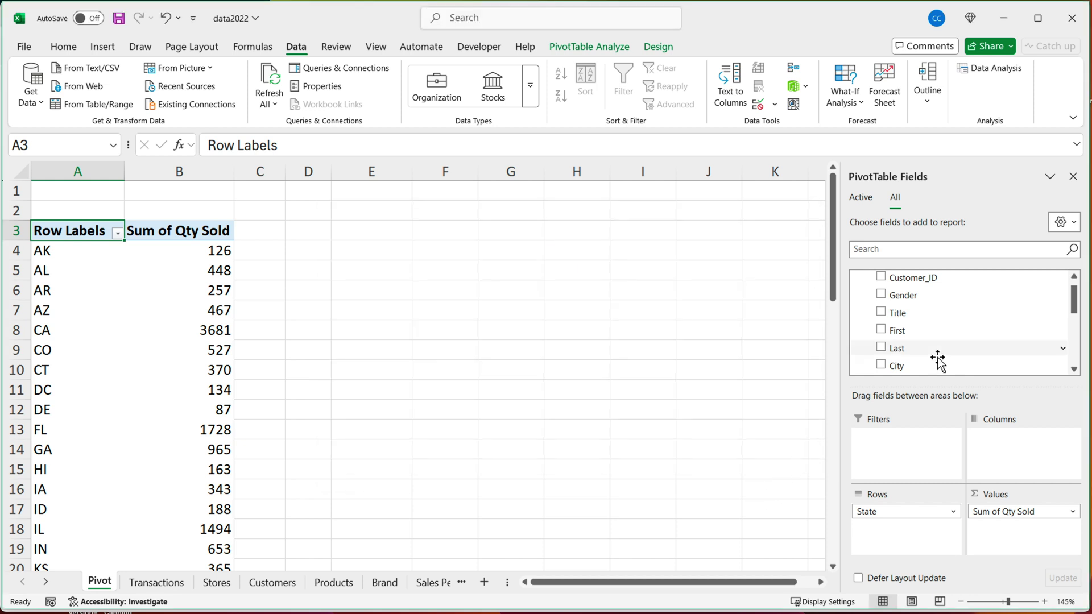
{"action": "scroll", "coordinate": [937, 358], "scroll_direction": "up", "scroll_amount": 1}
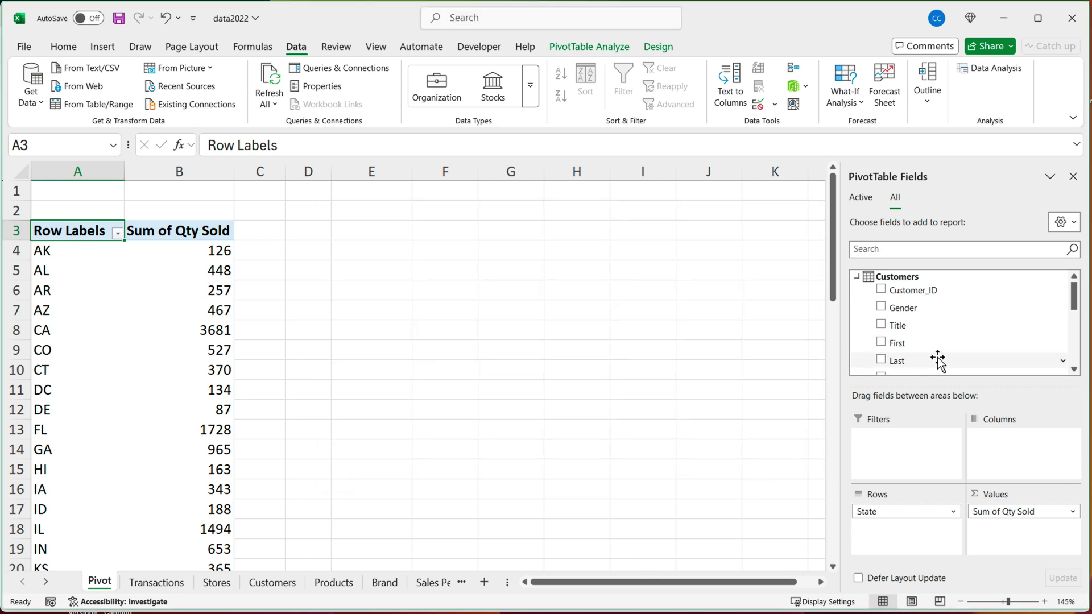
{"action": "left_click", "coordinate": [856, 278]}
{"action": "left_click", "coordinate": [858, 298]}
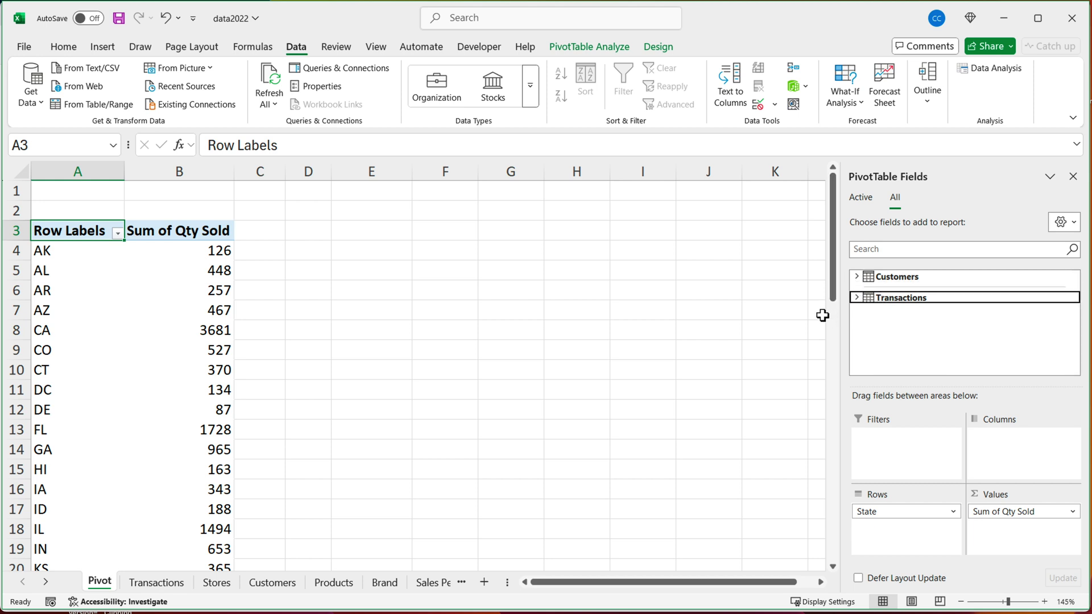
Step: On the Transactions sheet, autofit column B so the Stock_Number header fits
{"action": "left_click", "coordinate": [170, 590]}
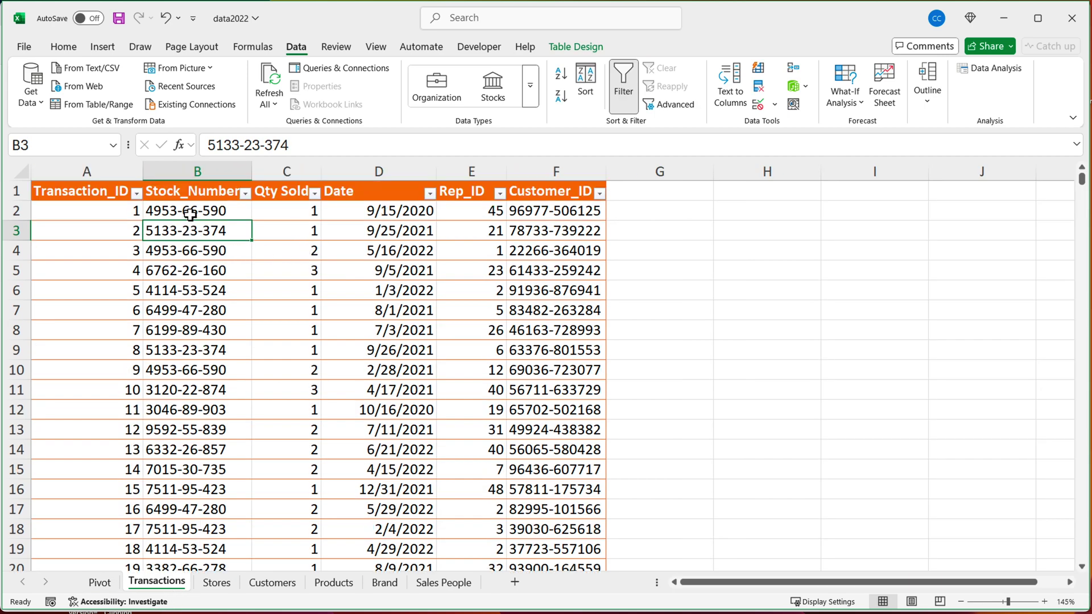
{"action": "left_click_drag", "start_coordinate": [190, 212], "coordinate": [251, 350]}
{"action": "double_click", "coordinate": [260, 172]}
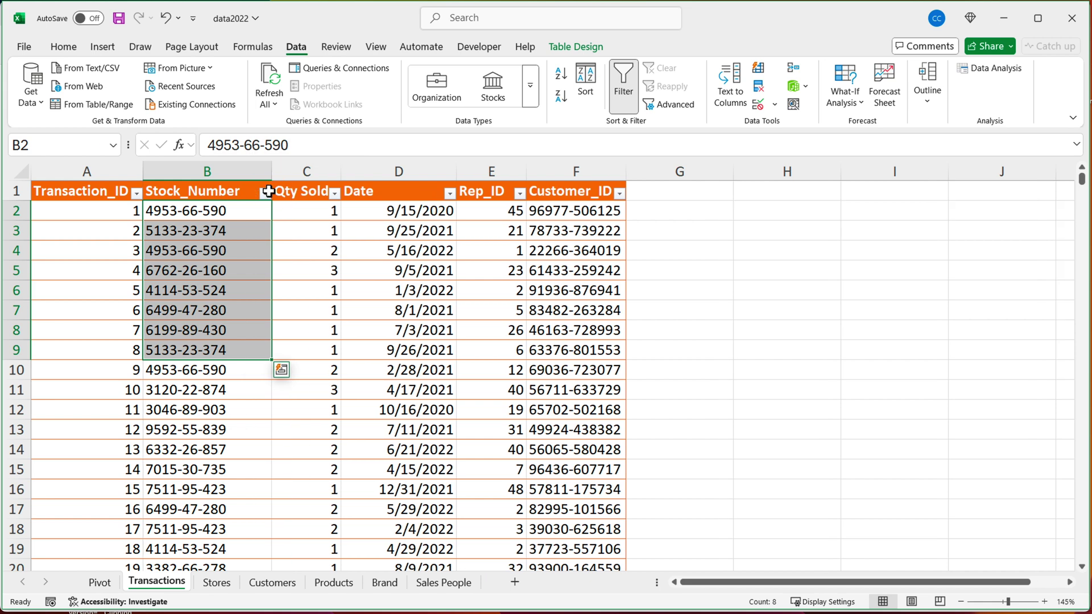
{"action": "left_click", "coordinate": [238, 214]}
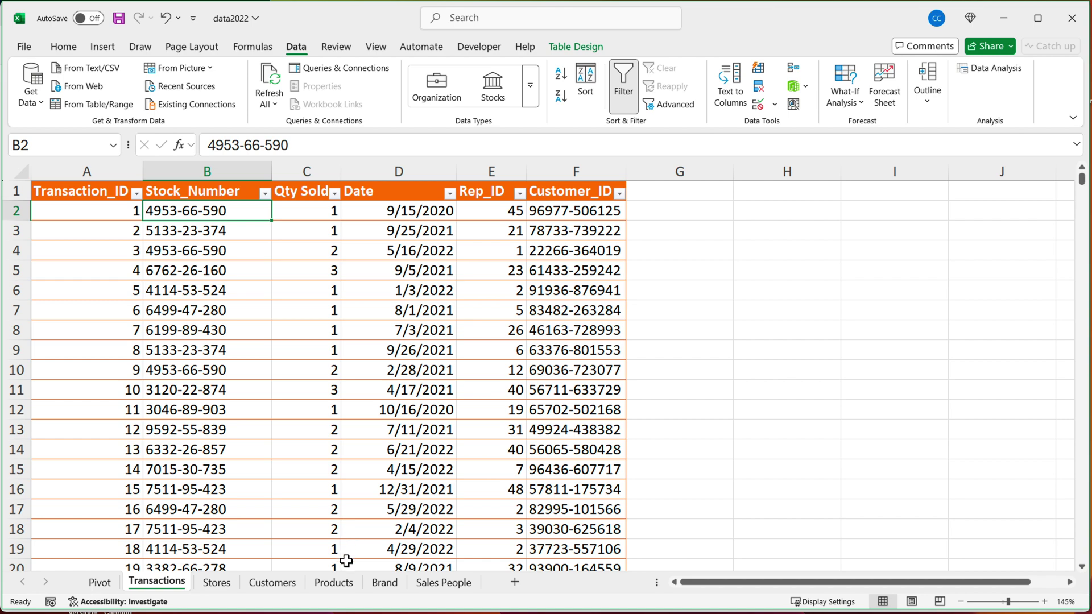
Step: On the Products sheet, inspect the Stock_Number and Brand values, then select the whole A1:F25 range
{"action": "left_click", "coordinate": [335, 583]}
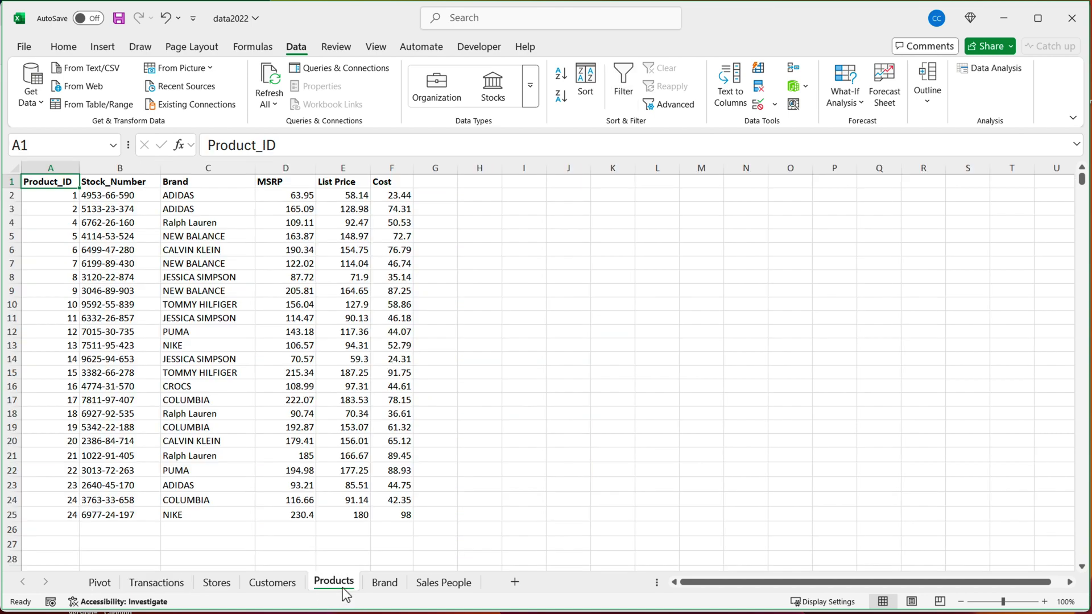
{"action": "scroll", "coordinate": [134, 270], "scroll_direction": "up", "scroll_amount": 2}
{"action": "left_click", "coordinate": [157, 212]}
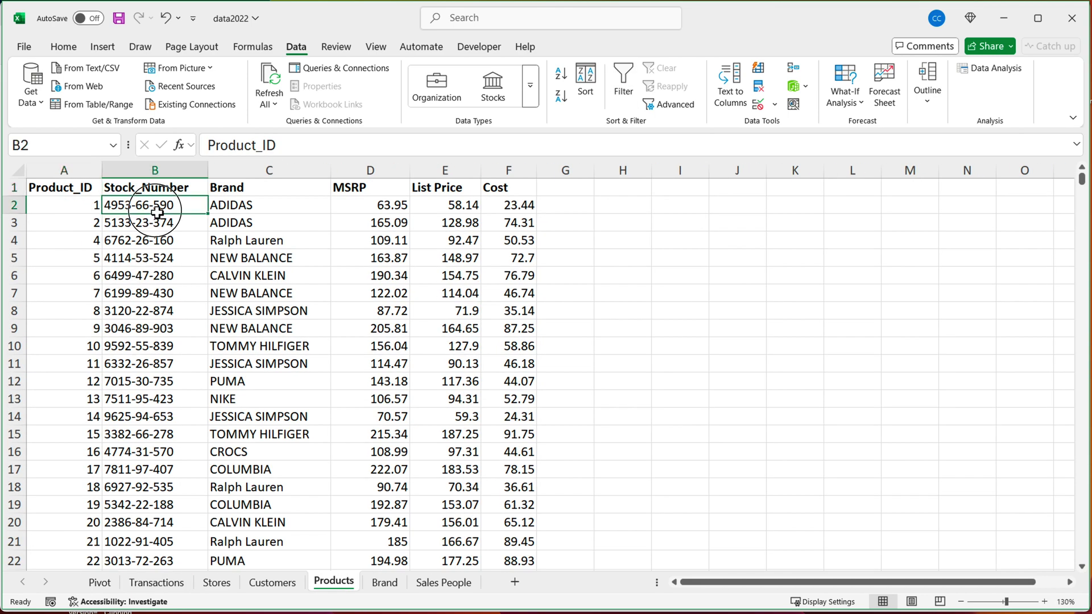
{"action": "left_click_drag", "start_coordinate": [158, 212], "coordinate": [158, 381]}
{"action": "left_click_drag", "start_coordinate": [249, 205], "coordinate": [265, 310]}
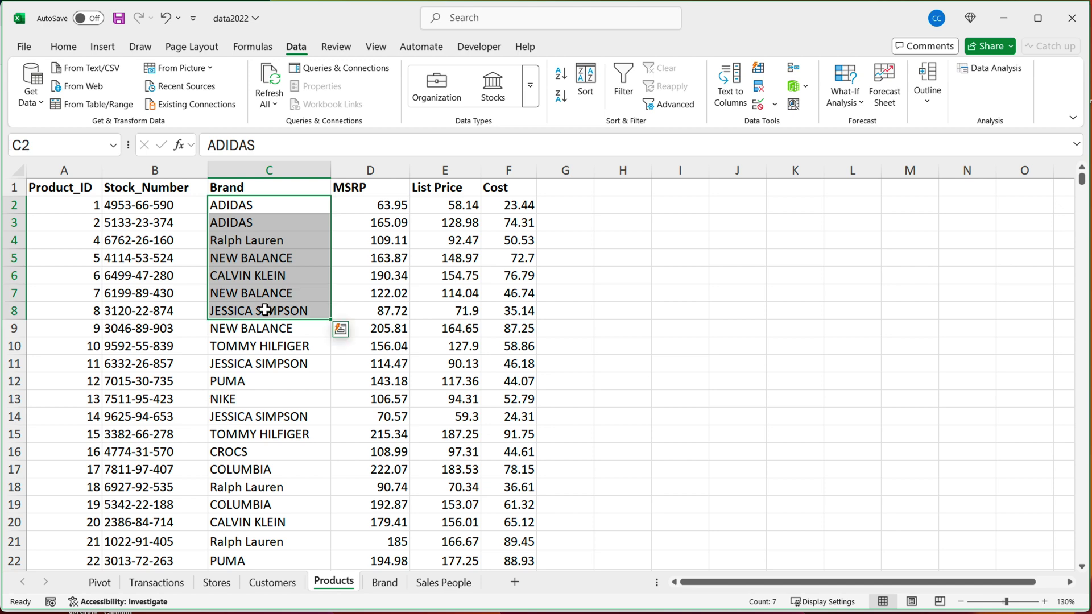
{"action": "left_click", "coordinate": [264, 292]}
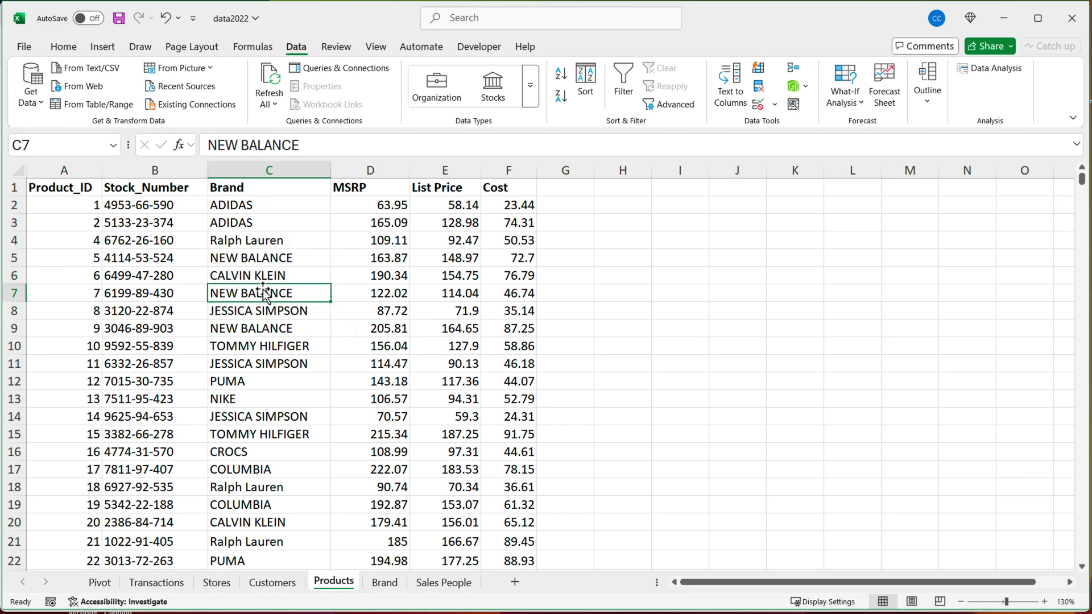
{"action": "left_click", "coordinate": [174, 257]}
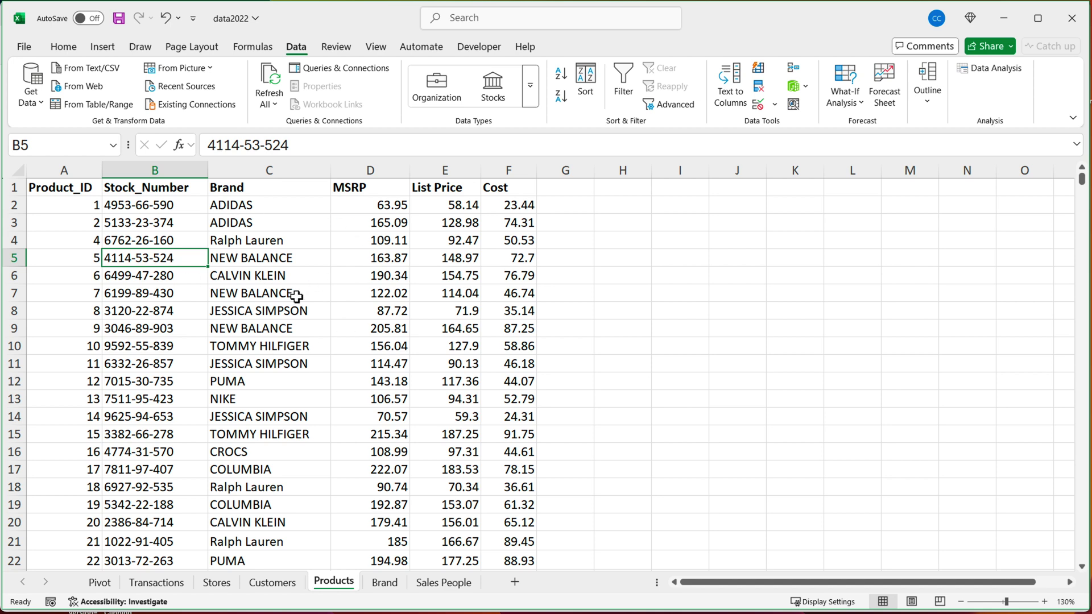
{"action": "key", "text": "ctrl+a"}
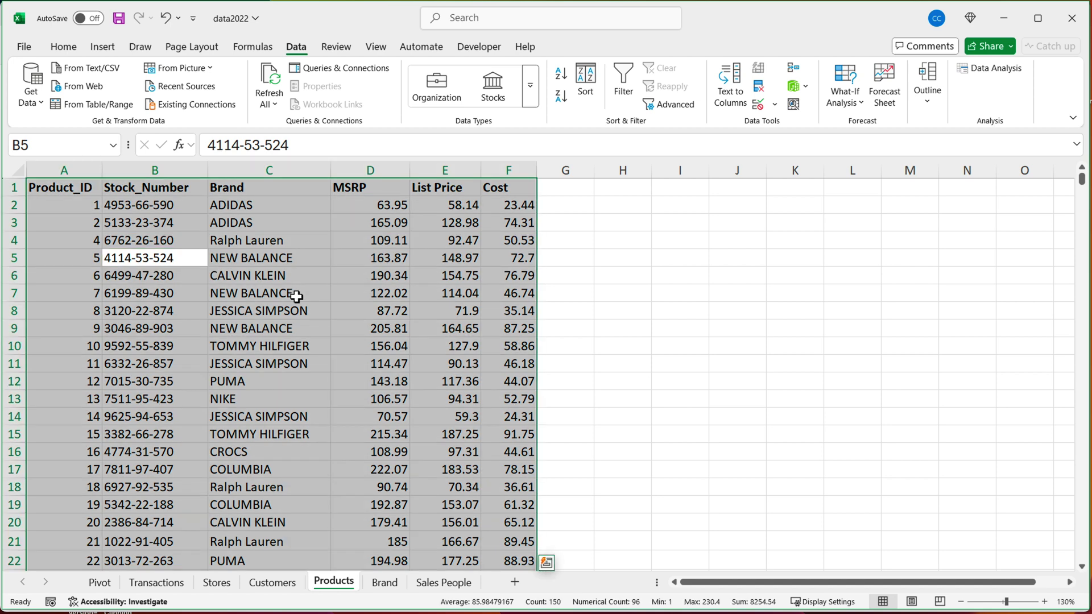
Step: Turn A1:F25 into a table with headers, apply an orange style, and rename Table3 to Products
{"action": "left_click", "coordinate": [113, 50]}
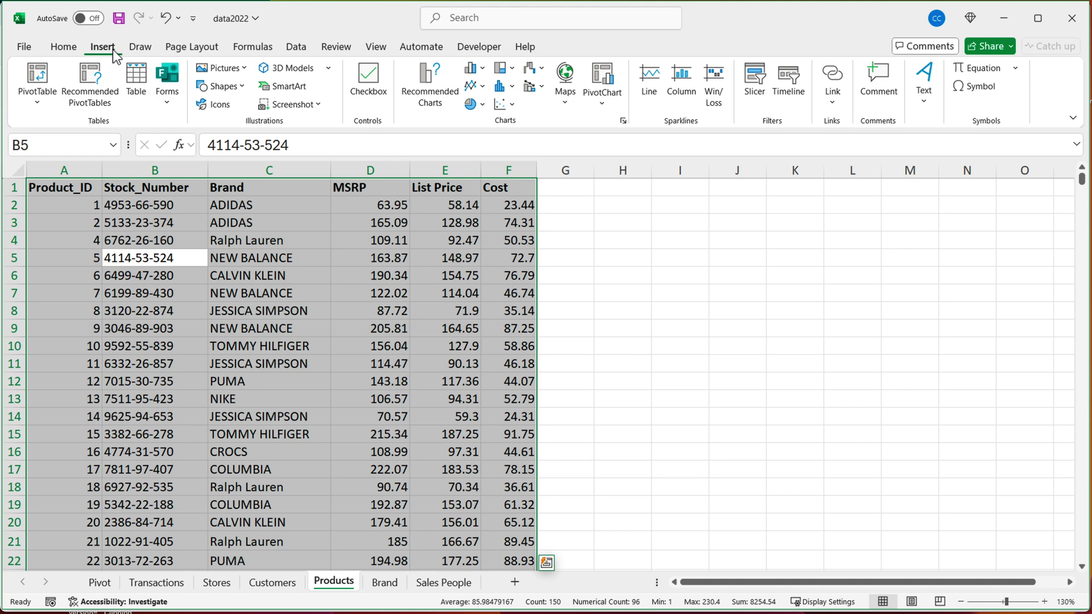
{"action": "left_click", "coordinate": [136, 80]}
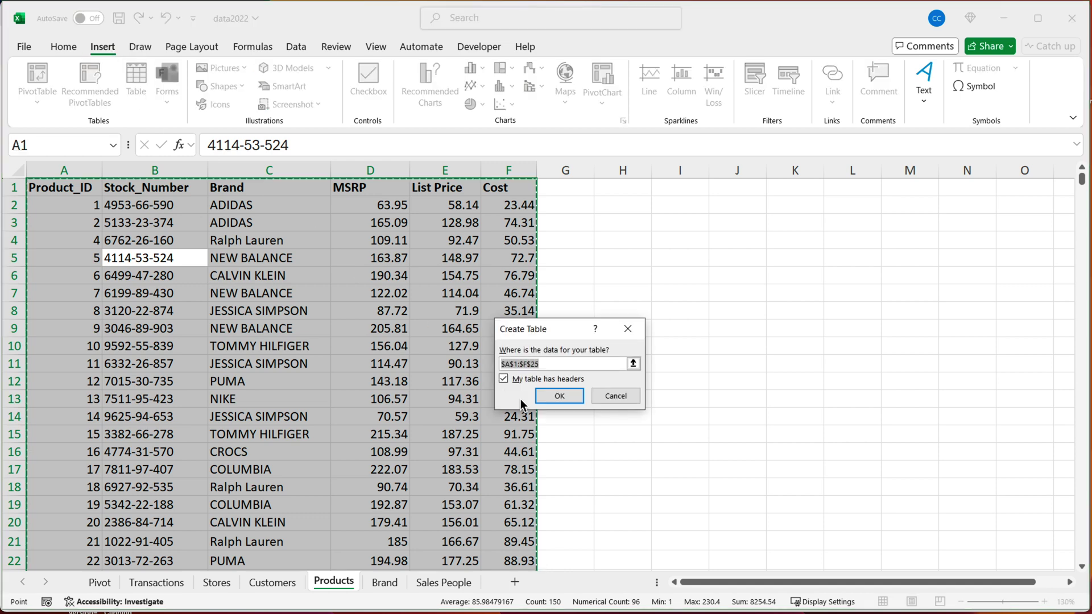
{"action": "left_click", "coordinate": [563, 397]}
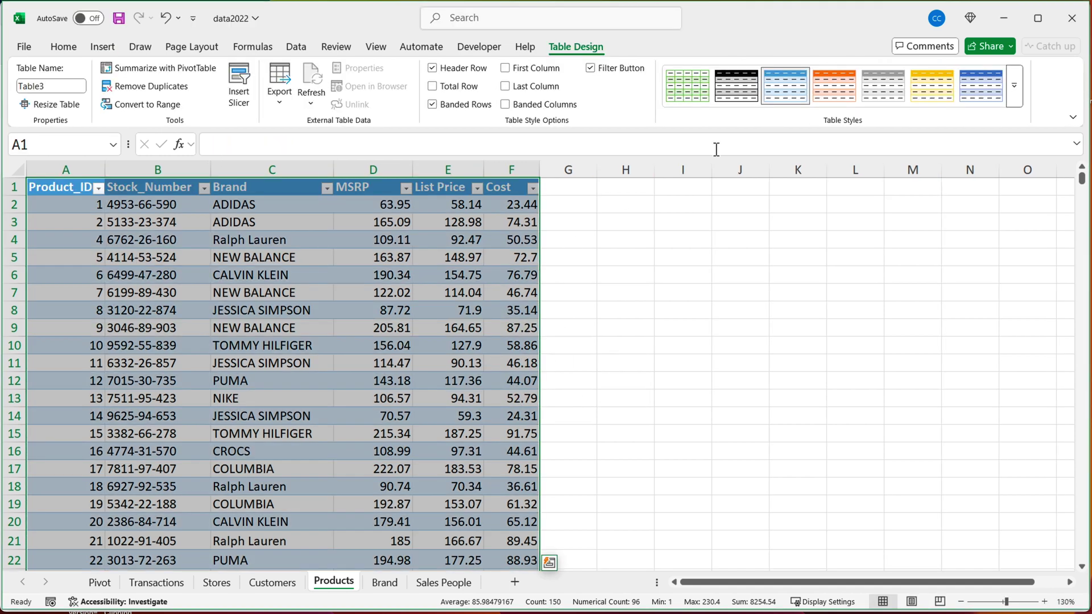
{"action": "left_click", "coordinate": [1014, 85]}
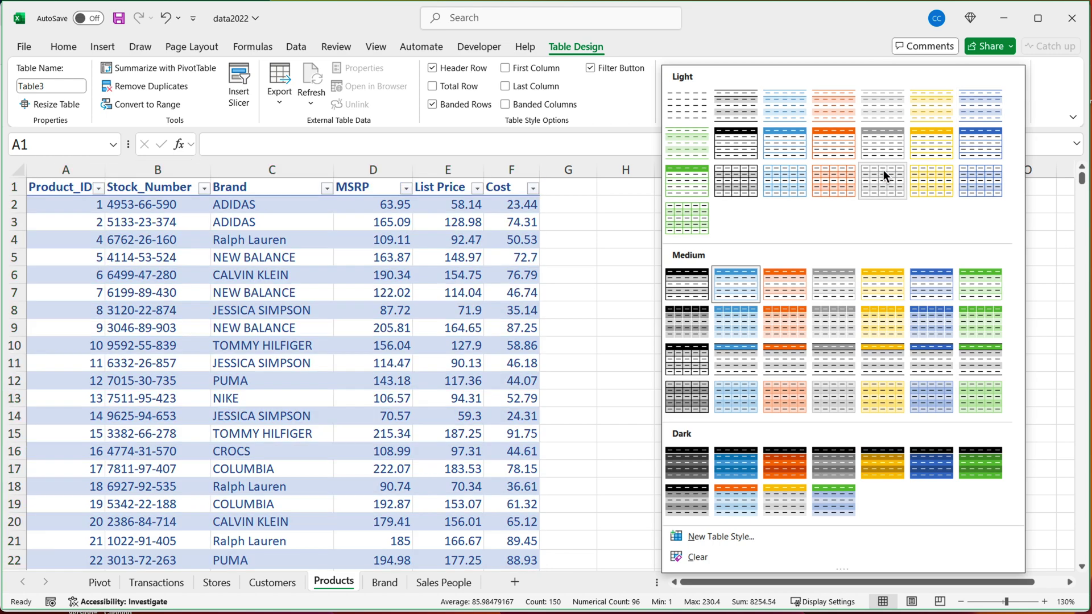
{"action": "left_click", "coordinate": [842, 156]}
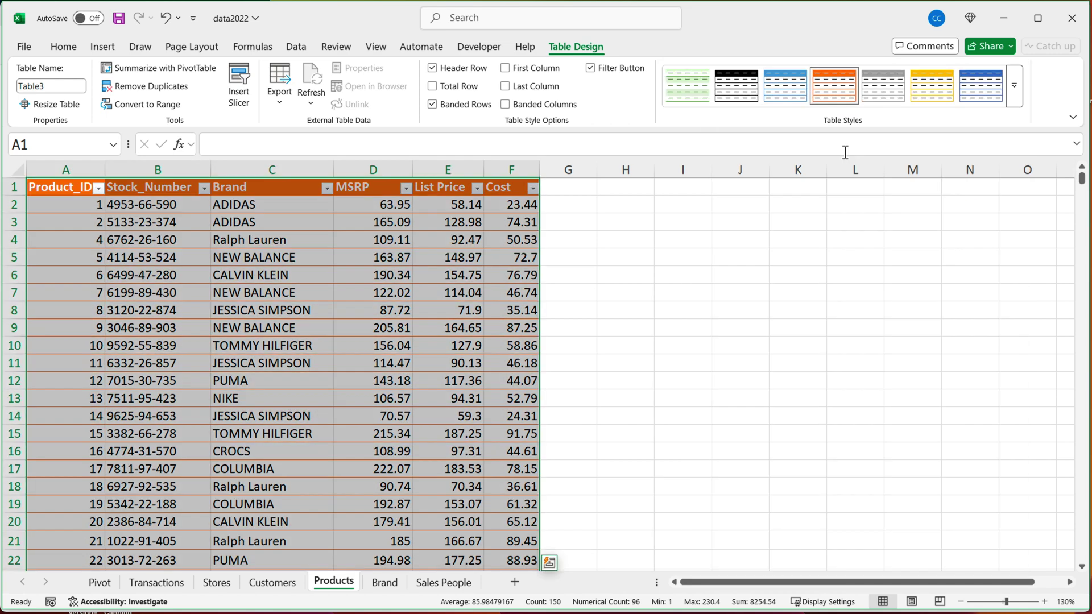
{"action": "left_click", "coordinate": [63, 86]}
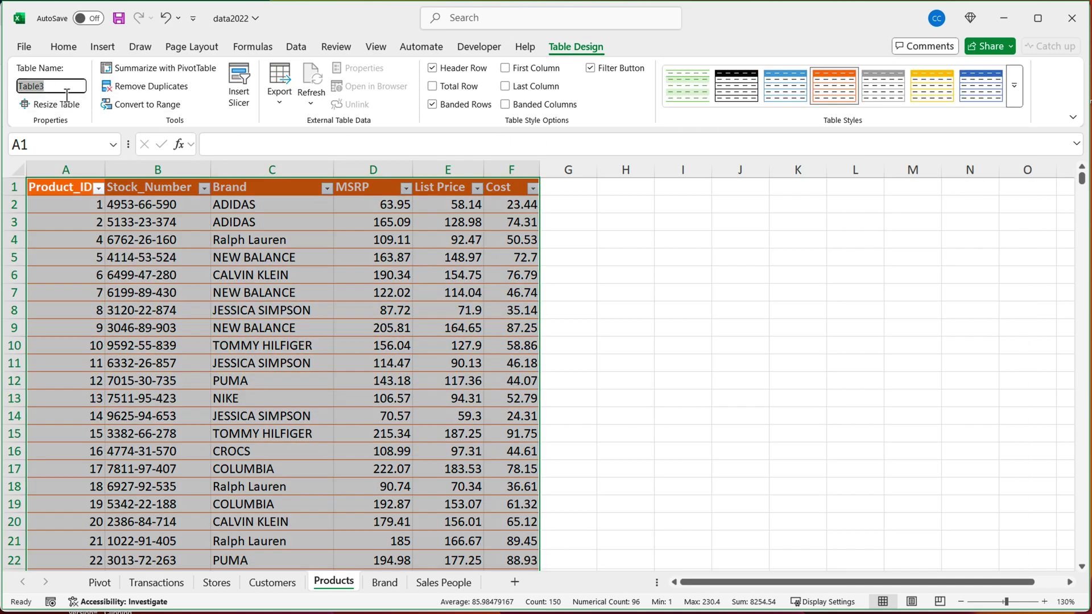
{"action": "type", "text": "Products"}
{"action": "key", "text": "Return"}
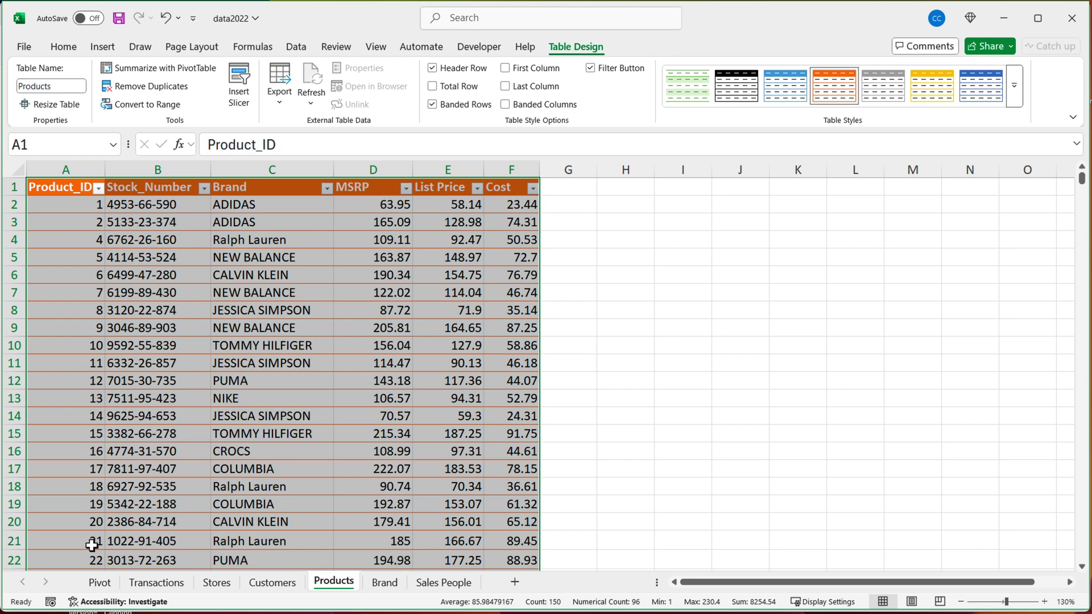
Step: On the Pivot sheet, check the pivot's Refresh options without refreshing, so Products appears in the field list
{"action": "left_click", "coordinate": [101, 583]}
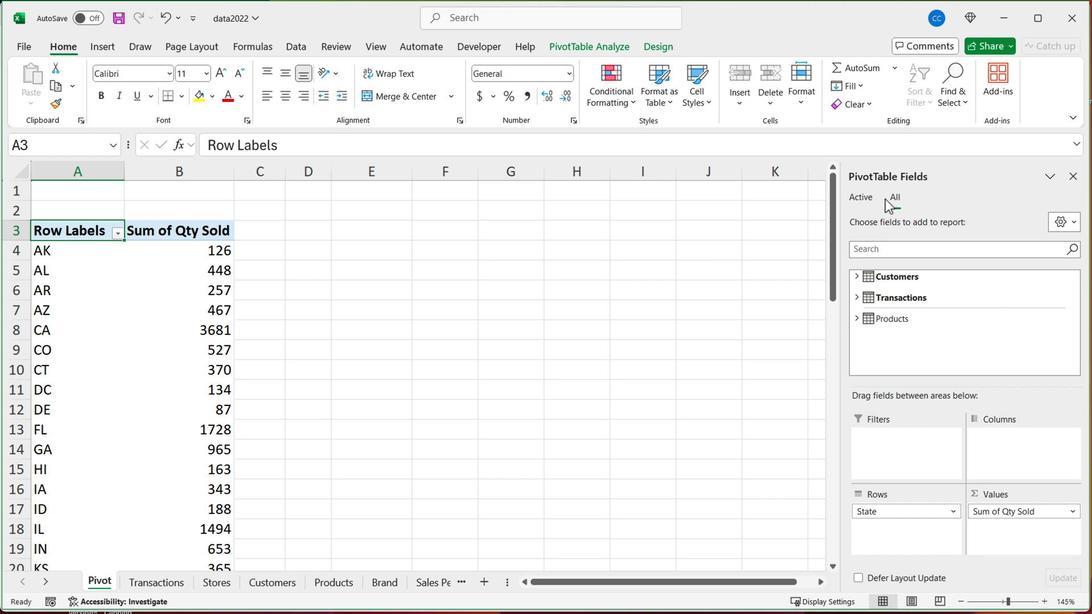
{"action": "left_click", "coordinate": [188, 318]}
{"action": "left_click", "coordinate": [604, 49]}
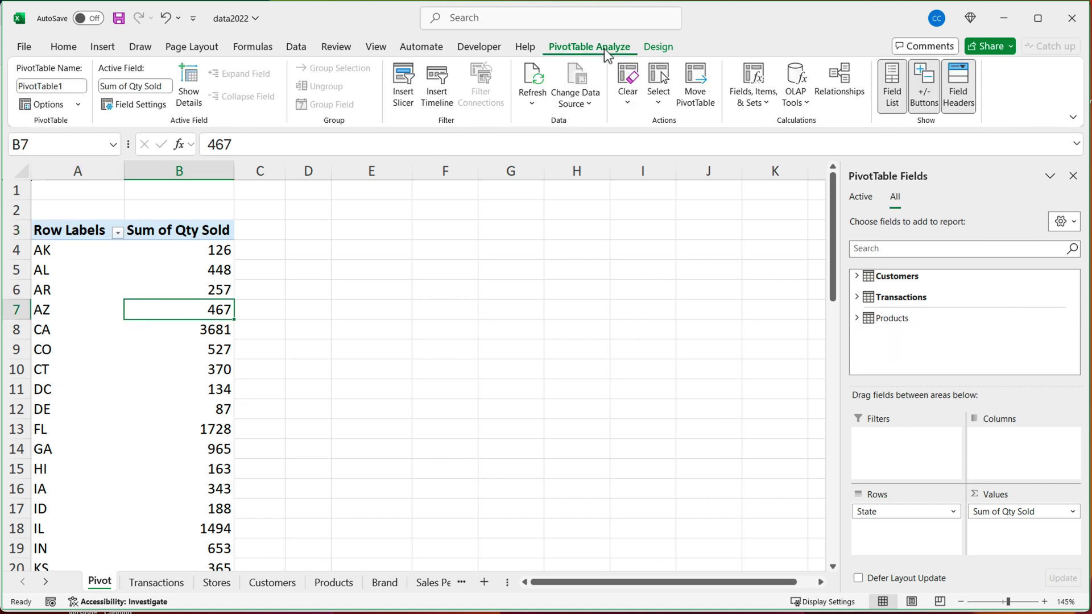
{"action": "left_click", "coordinate": [533, 103]}
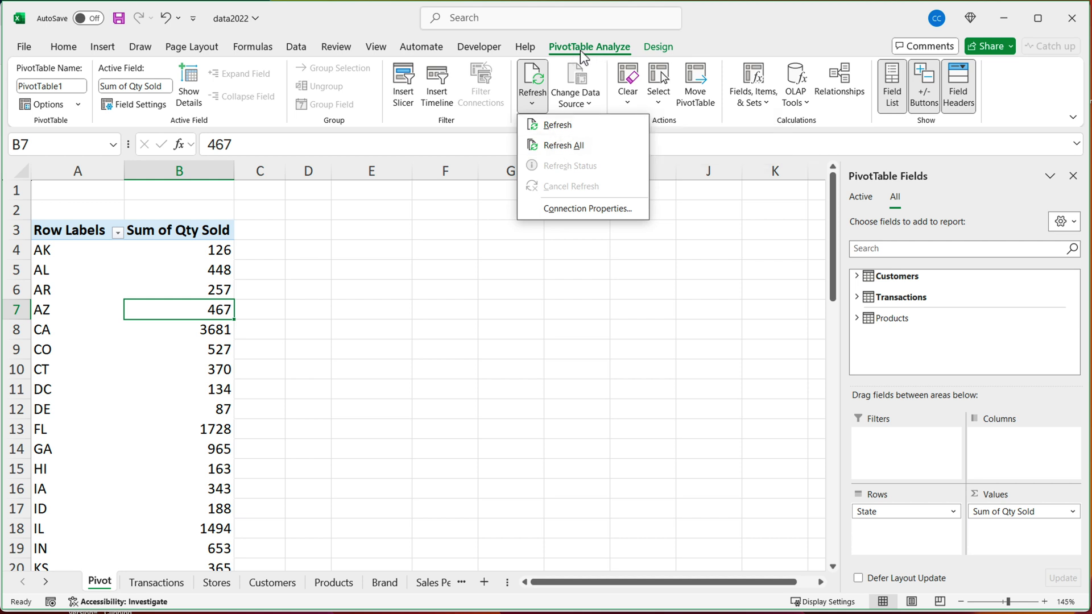
{"action": "left_click", "coordinate": [538, 109]}
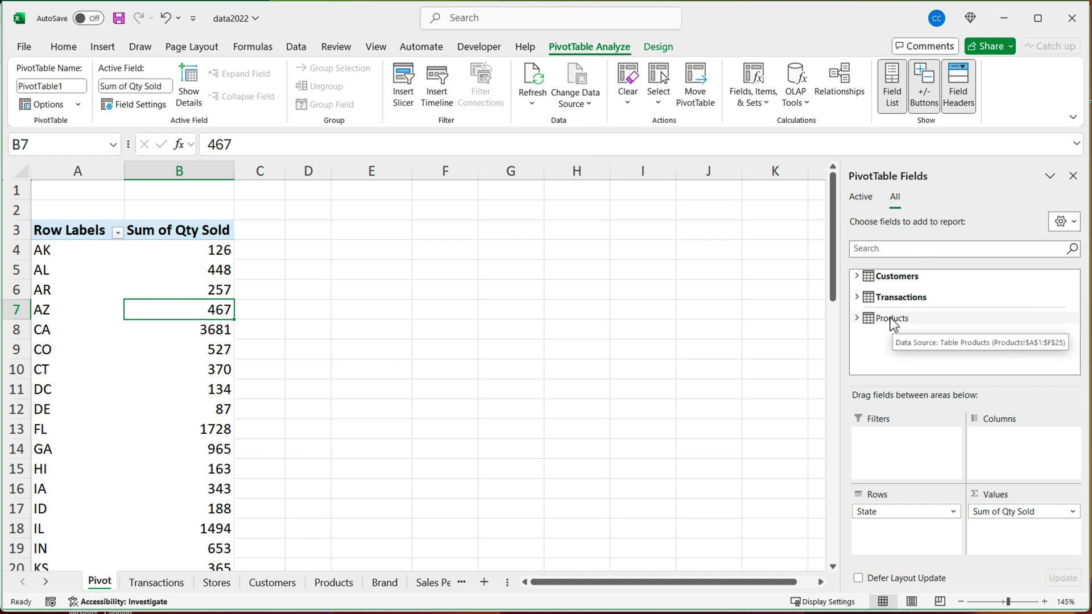
Step: Expand the Products table and place its Brand field in the pivot's Columns area
{"action": "left_click", "coordinate": [858, 318]}
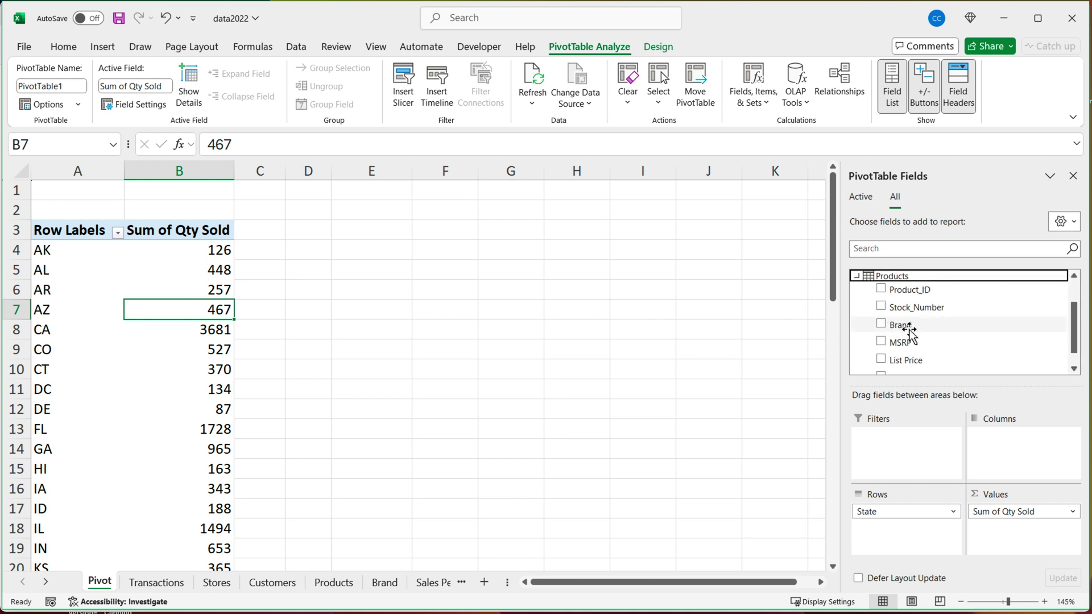
{"action": "left_click_drag", "start_coordinate": [908, 333], "coordinate": [1004, 459]}
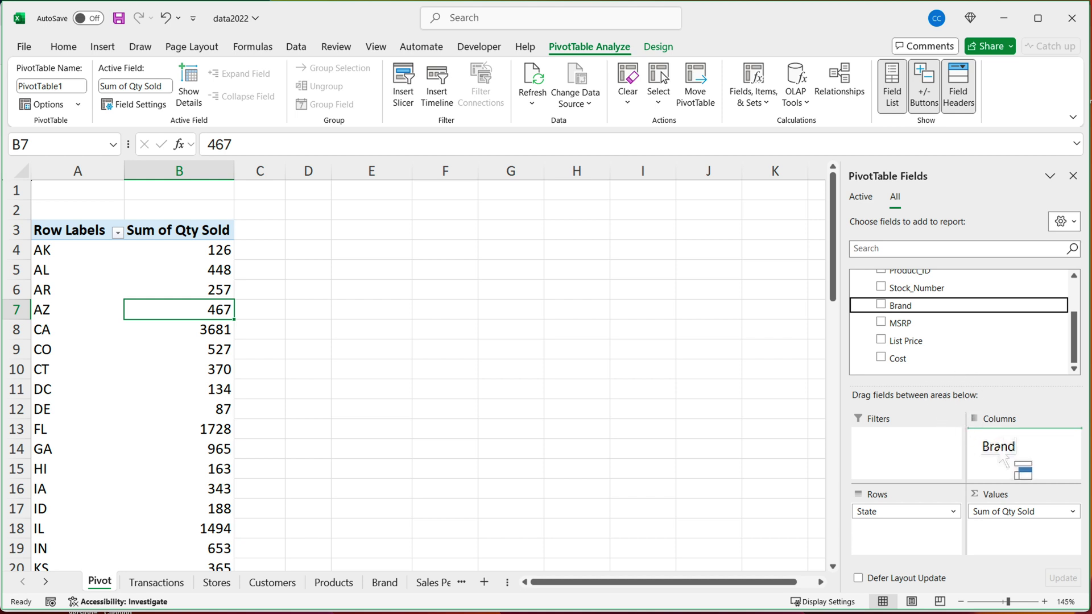
{"action": "left_click_drag", "start_coordinate": [1001, 455], "coordinate": [999, 453]}
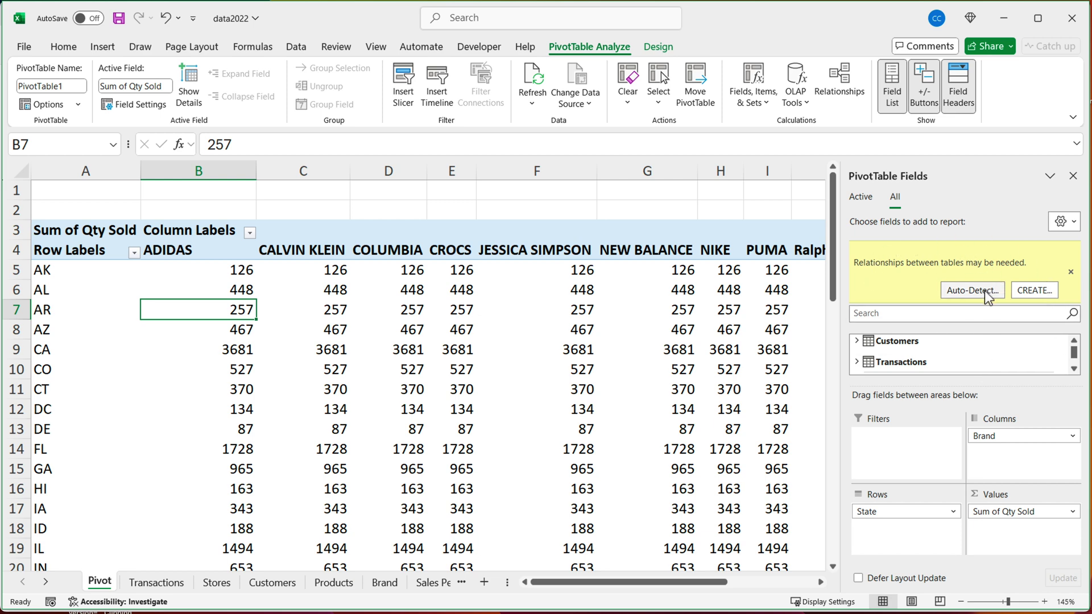
Step: Create a relationship linking Transactions to Products on the Stock_Number column
{"action": "left_click", "coordinate": [1035, 292]}
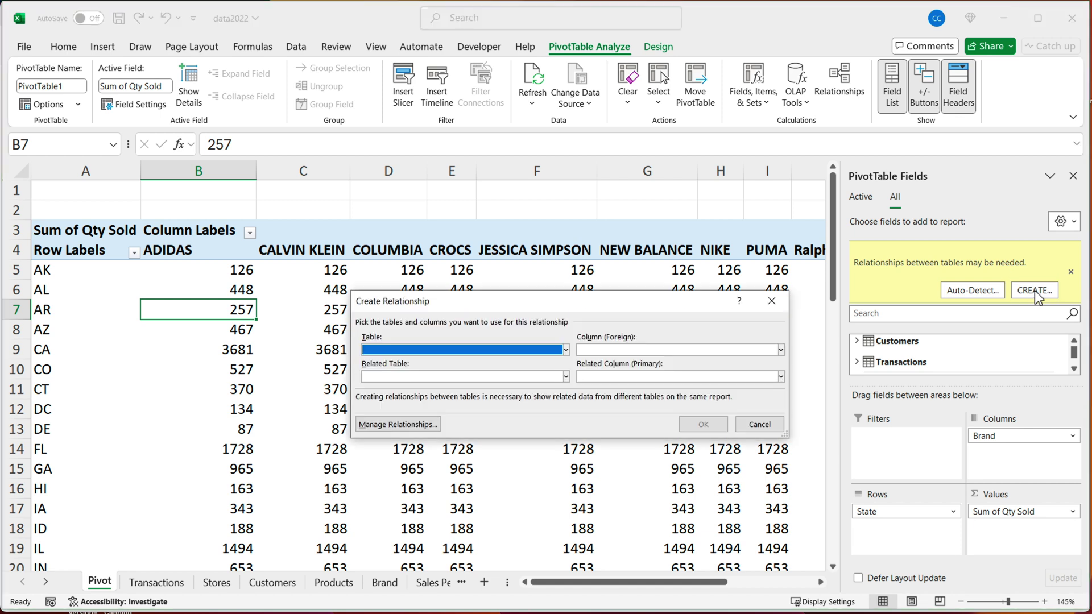
{"action": "left_click", "coordinate": [493, 351]}
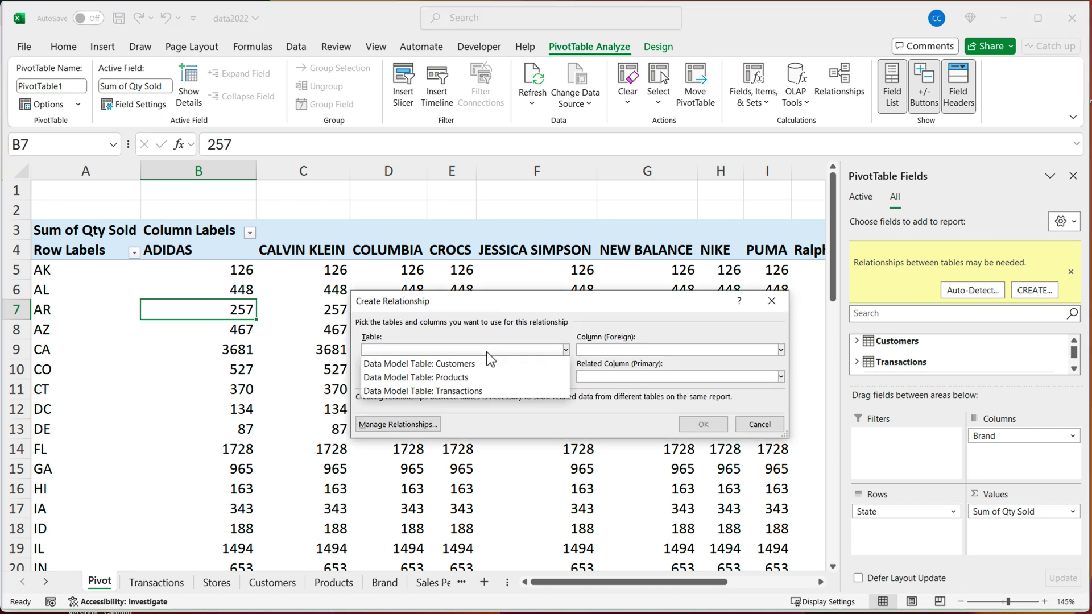
{"action": "left_click", "coordinate": [483, 391]}
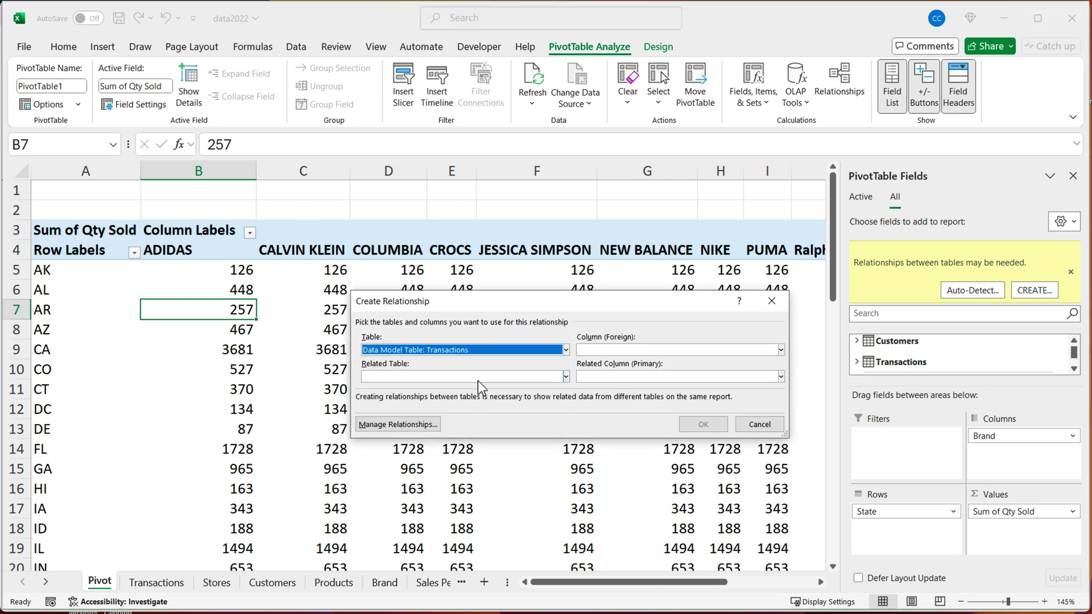
{"action": "left_click", "coordinate": [480, 376]}
{"action": "left_click", "coordinate": [482, 405]}
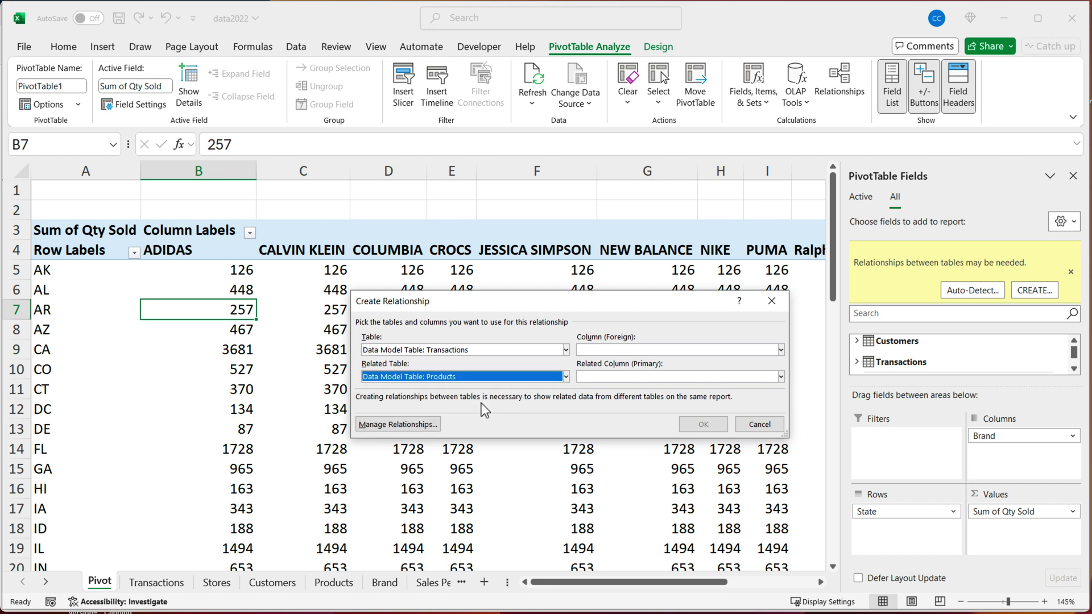
{"action": "left_click", "coordinate": [609, 350]}
{"action": "left_click", "coordinate": [618, 419]}
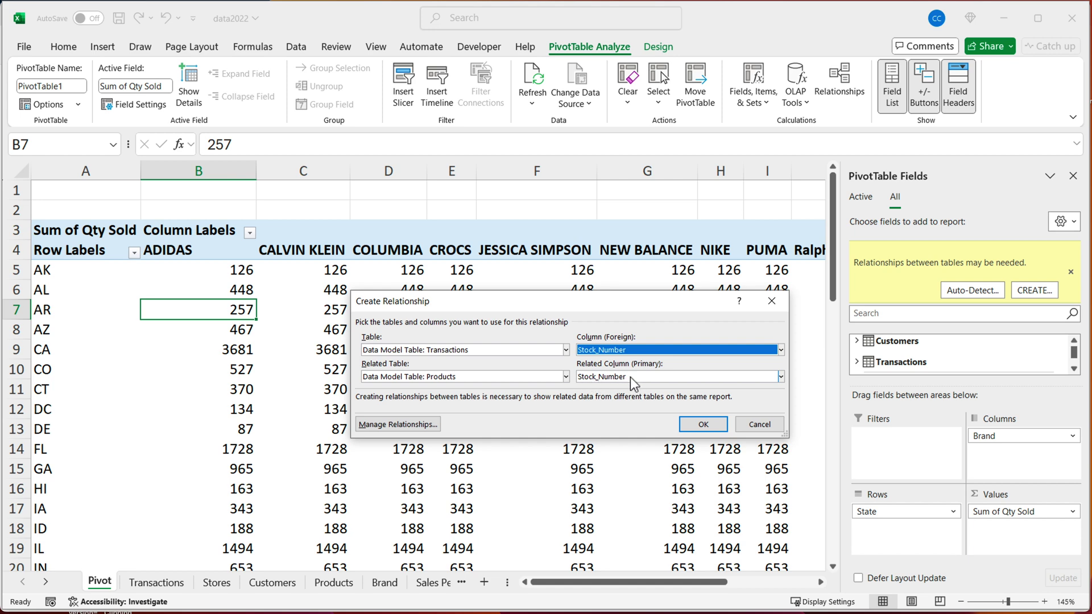
{"action": "left_click", "coordinate": [704, 424]}
Step: Inspect the pivot's brand headings ADIDAS to TOMMY HILFIGER, its state labels, and its Qty Sold values
{"action": "scroll", "coordinate": [642, 355], "scroll_direction": "down", "scroll_amount": 3}
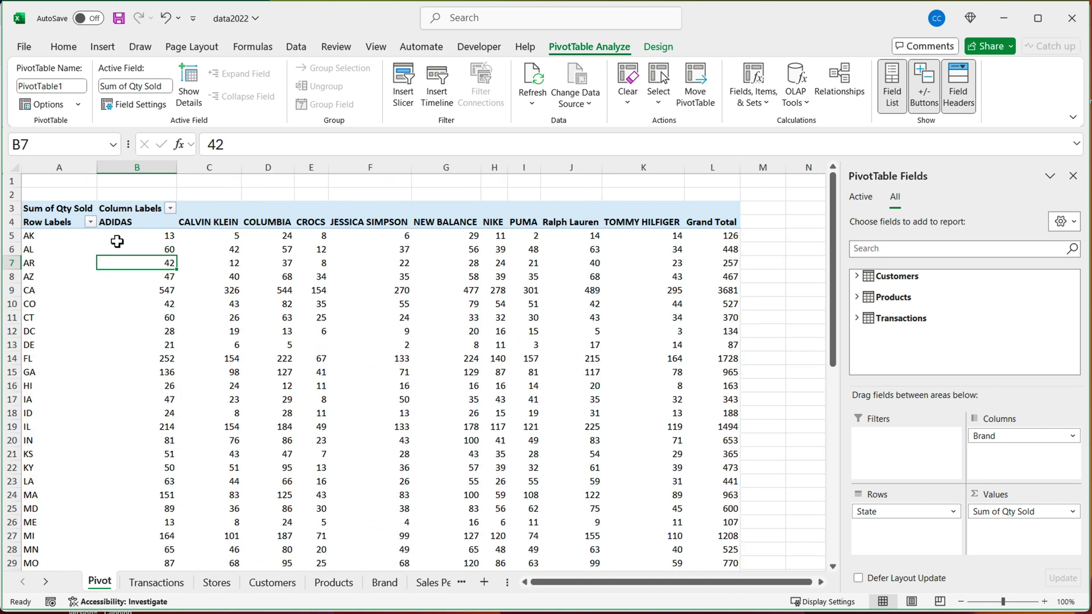
{"action": "left_click_drag", "start_coordinate": [123, 223], "coordinate": [634, 222]}
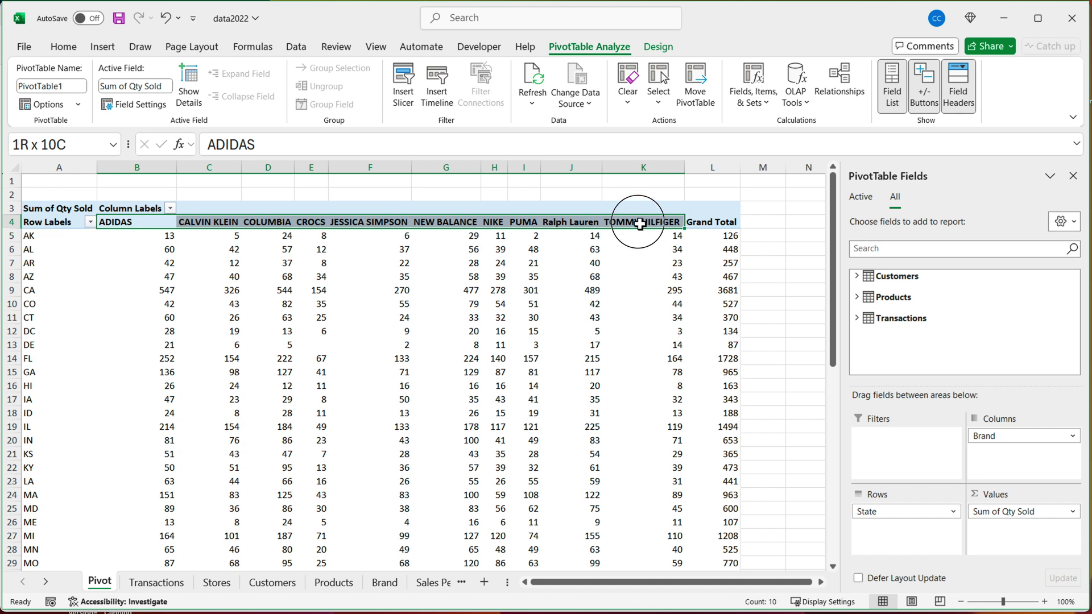
{"action": "left_click_drag", "start_coordinate": [55, 237], "coordinate": [43, 505]}
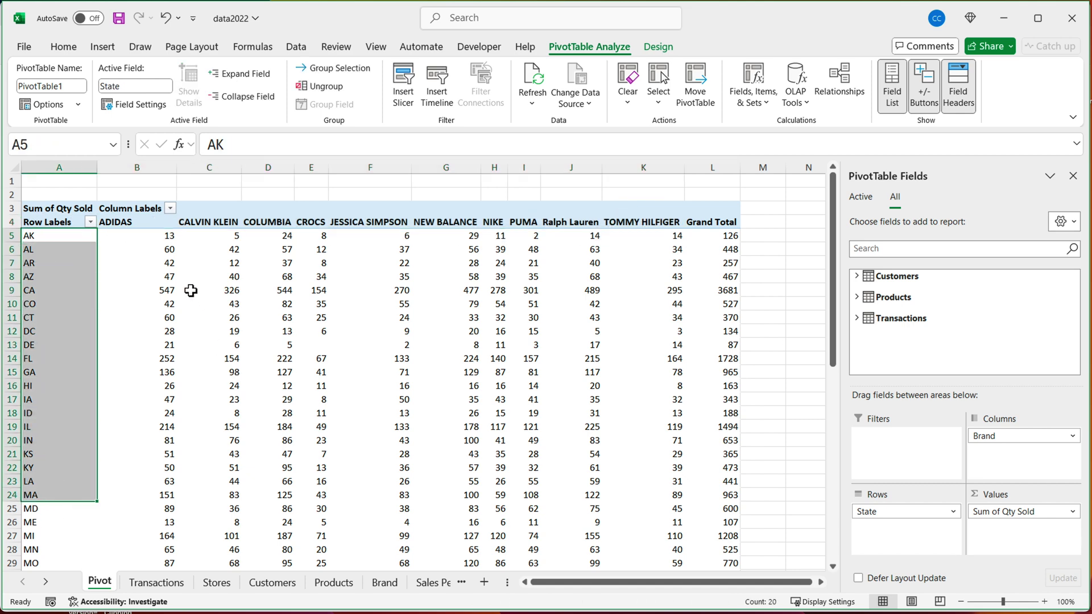
{"action": "left_click_drag", "start_coordinate": [190, 277], "coordinate": [404, 454]}
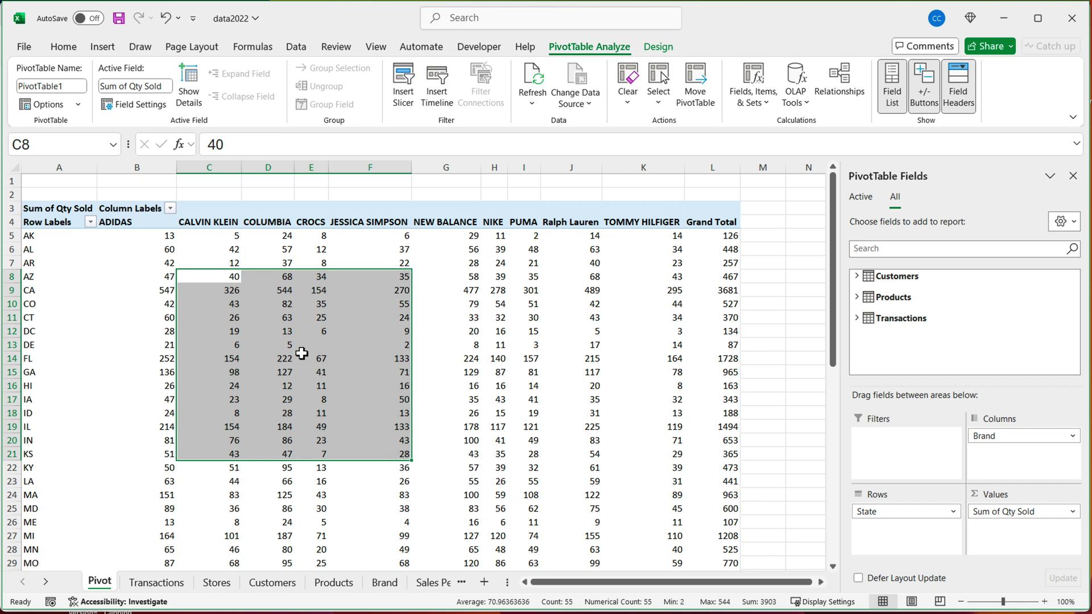
{"action": "mouse_move", "coordinate": [302, 353]}
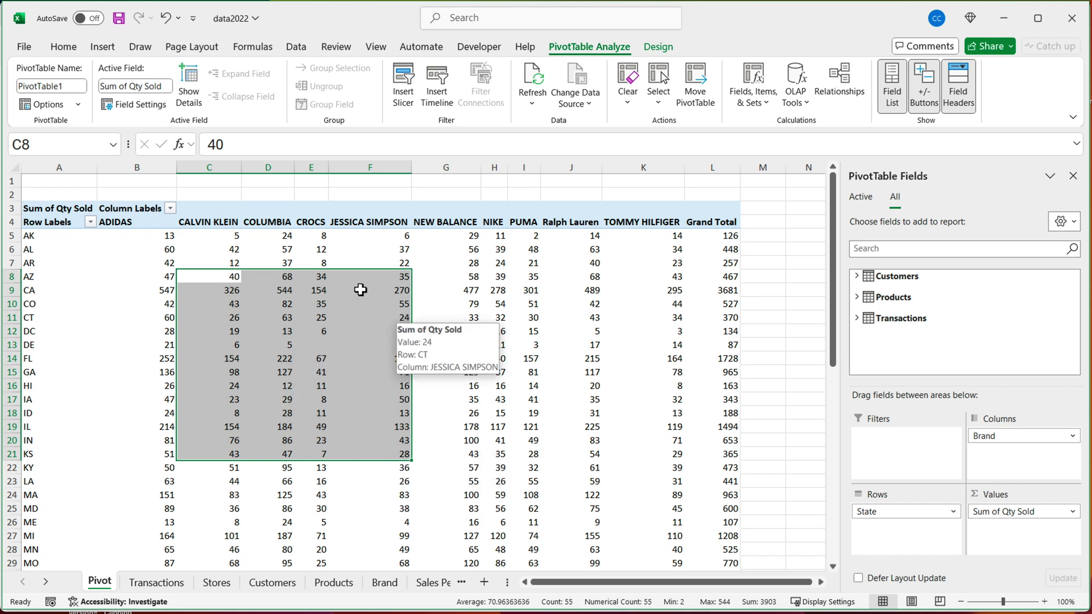
{"action": "left_click", "coordinate": [322, 250]}
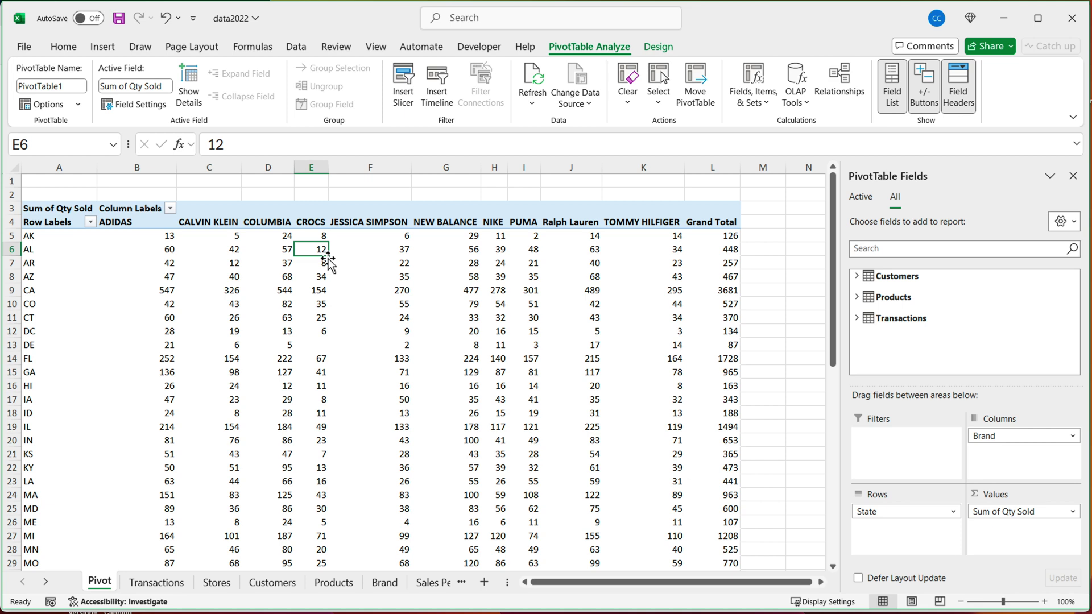
Step: On the Transactions sheet, jump from Stock_Number down to the table's last row, 18804
{"action": "left_click", "coordinate": [181, 584]}
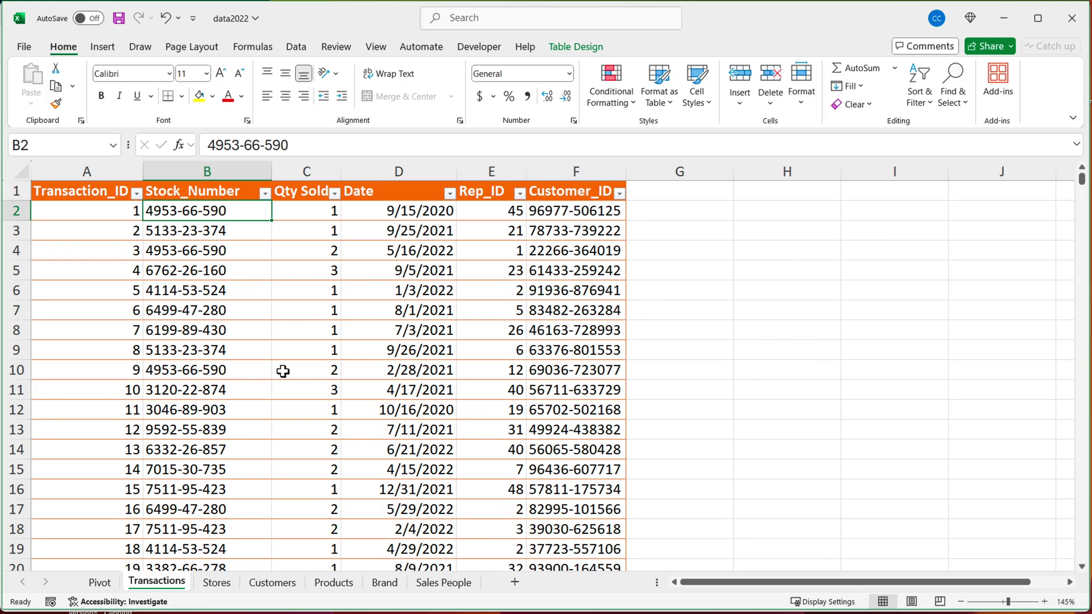
{"action": "left_click", "coordinate": [268, 393]}
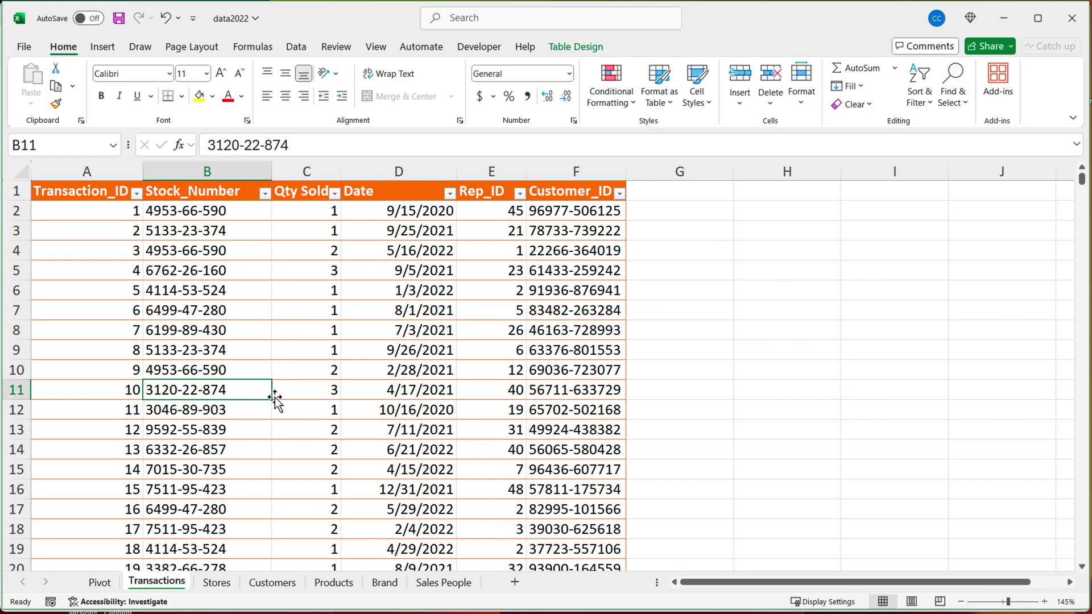
{"action": "key", "text": "ctrl+Down"}
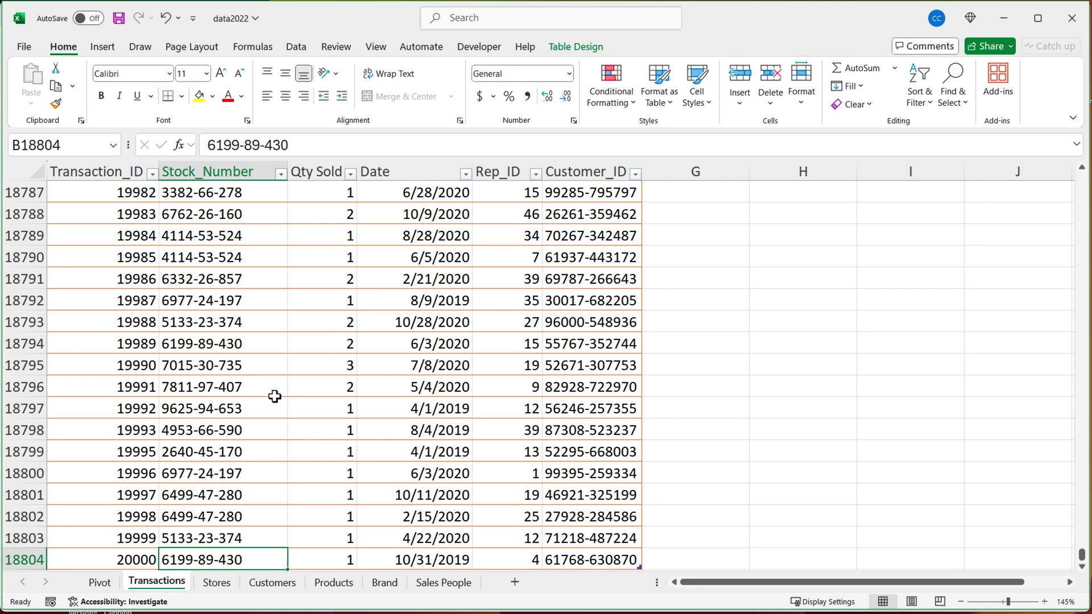
{"action": "scroll", "coordinate": [280, 416], "scroll_direction": "down", "scroll_amount": 1}
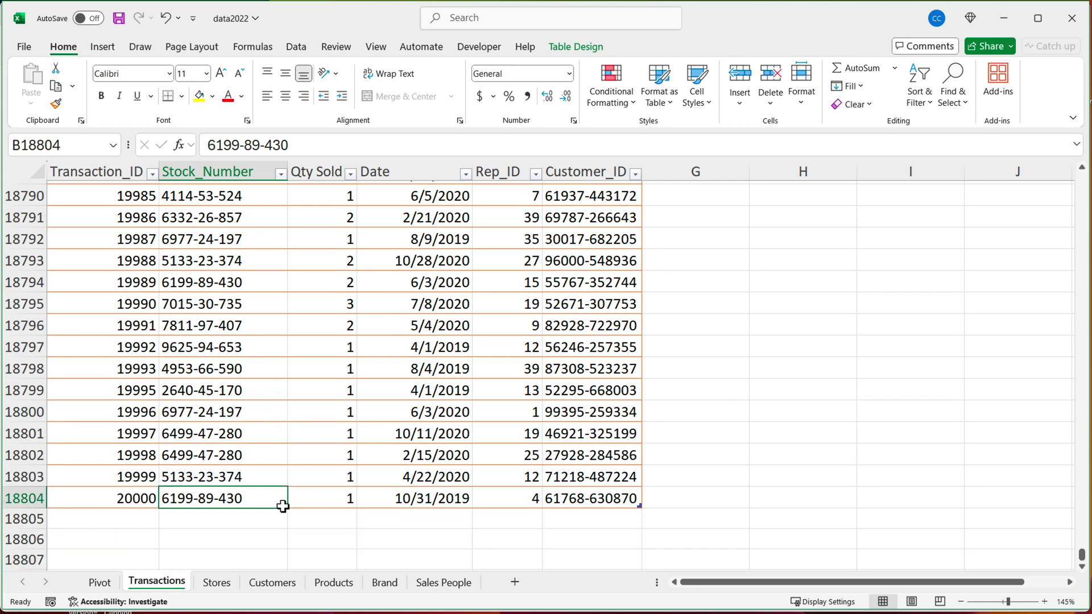
Step: Refresh the pivot on the Pivot sheet and select the CA CROCS total of 154
{"action": "left_click", "coordinate": [103, 582]}
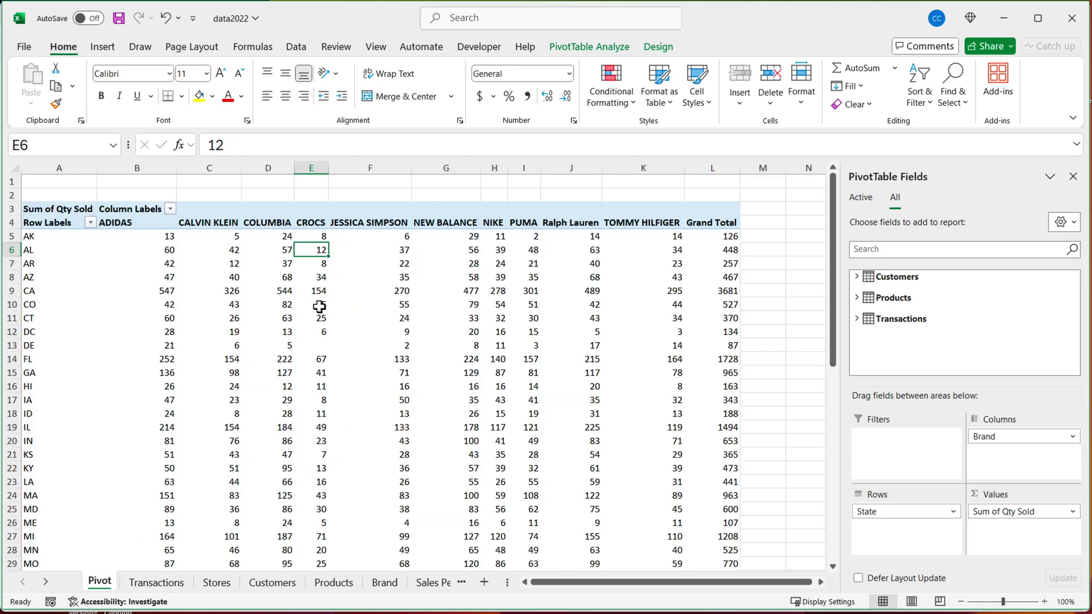
{"action": "left_click", "coordinate": [471, 276]}
{"action": "left_click", "coordinate": [576, 48]}
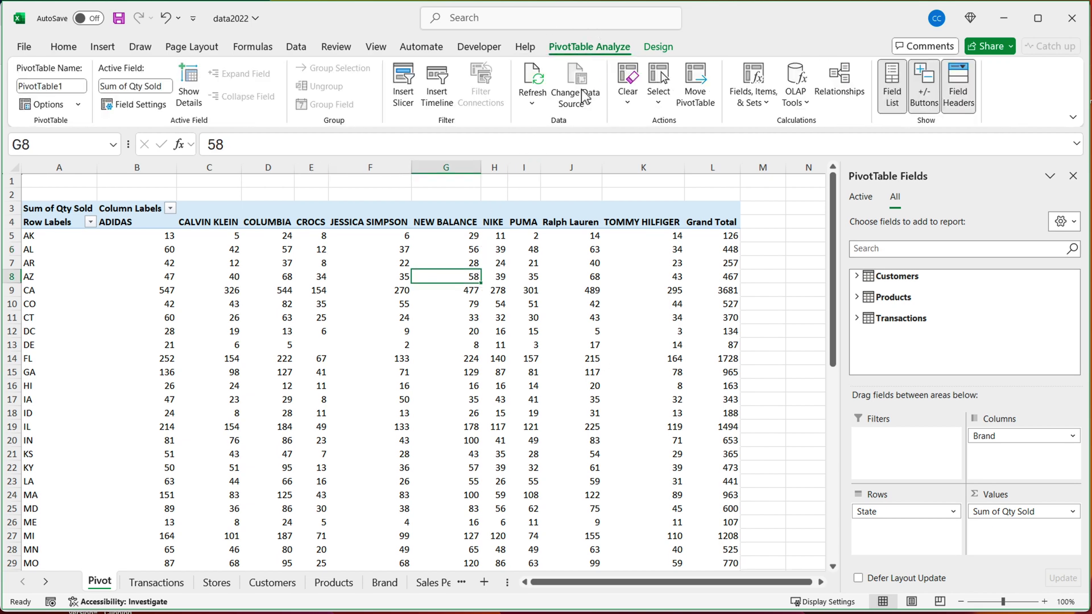
{"action": "left_click", "coordinate": [533, 101]}
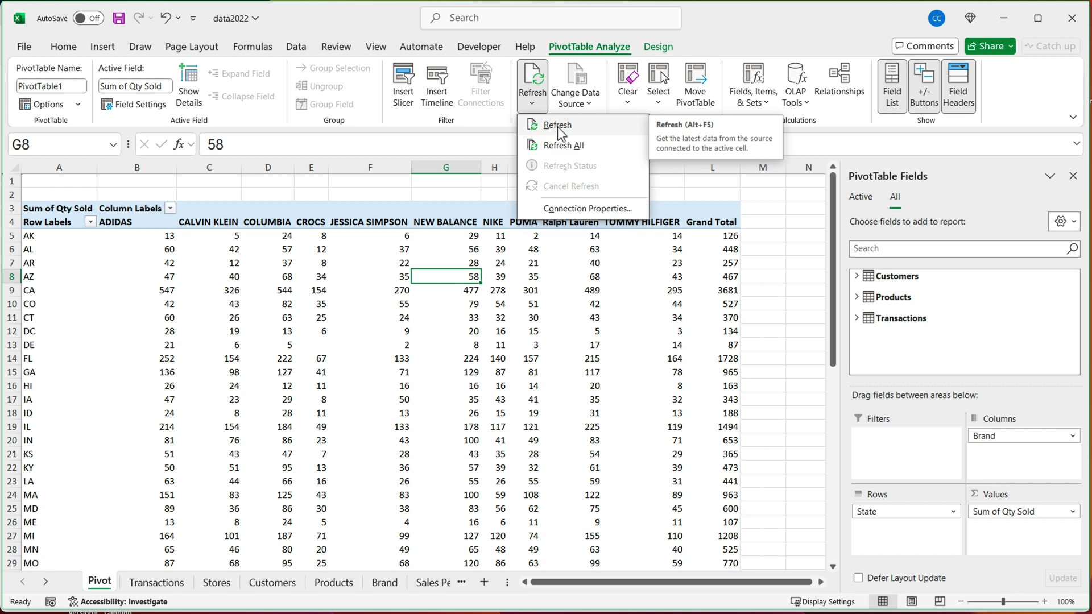
{"action": "left_click", "coordinate": [322, 288]}
{"action": "left_click", "coordinate": [322, 288]}
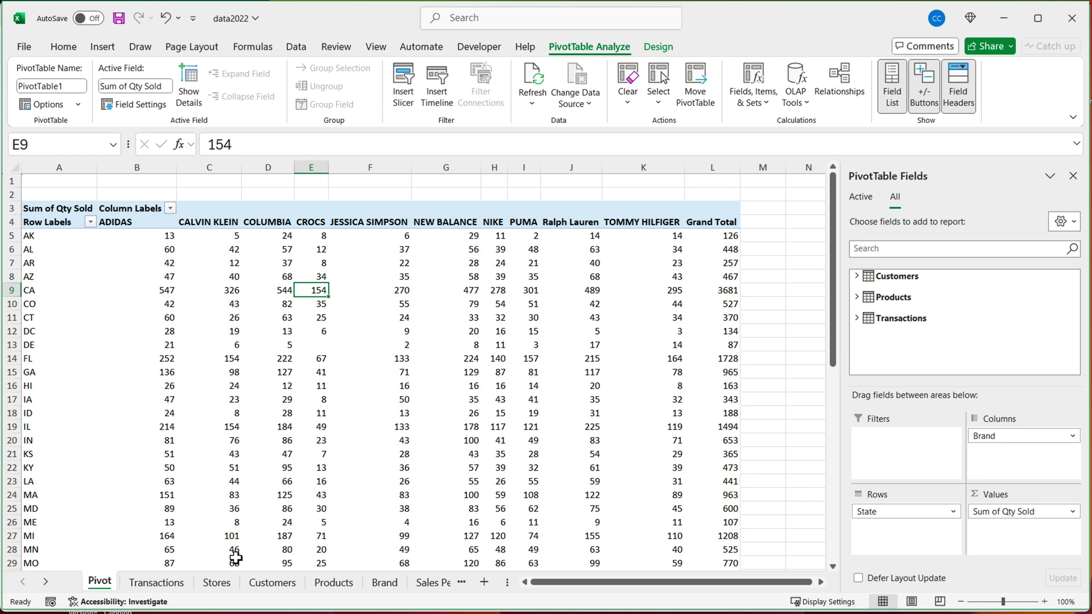
Step: On the Transactions sheet, jump back to the top and select the first Stock_Number, 4953-66-590
{"action": "left_click", "coordinate": [171, 589]}
{"action": "left_click", "coordinate": [228, 291]}
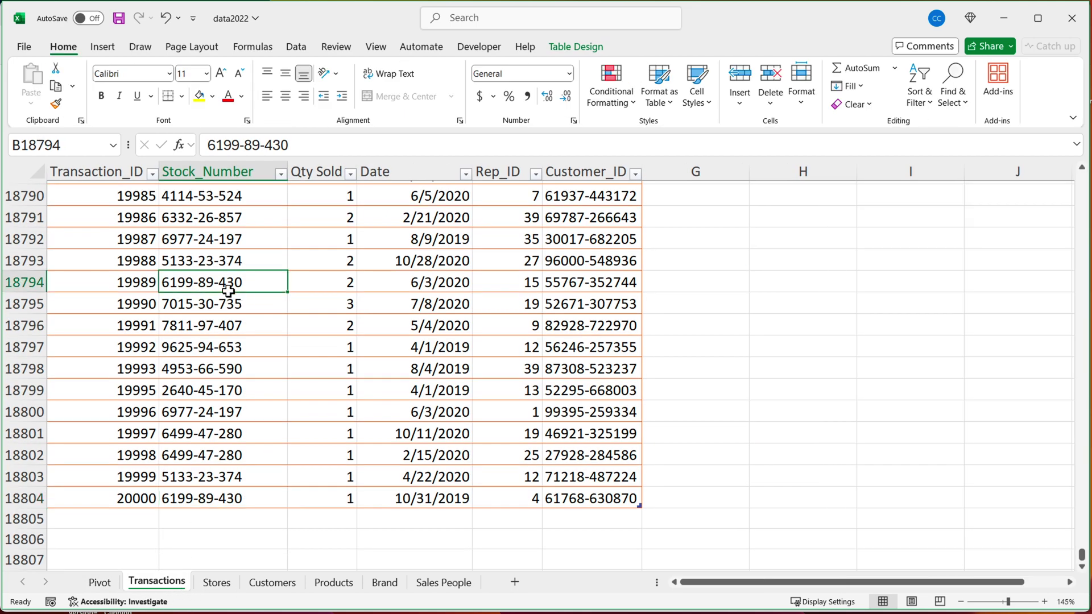
{"action": "key", "text": "ctrl+Up"}
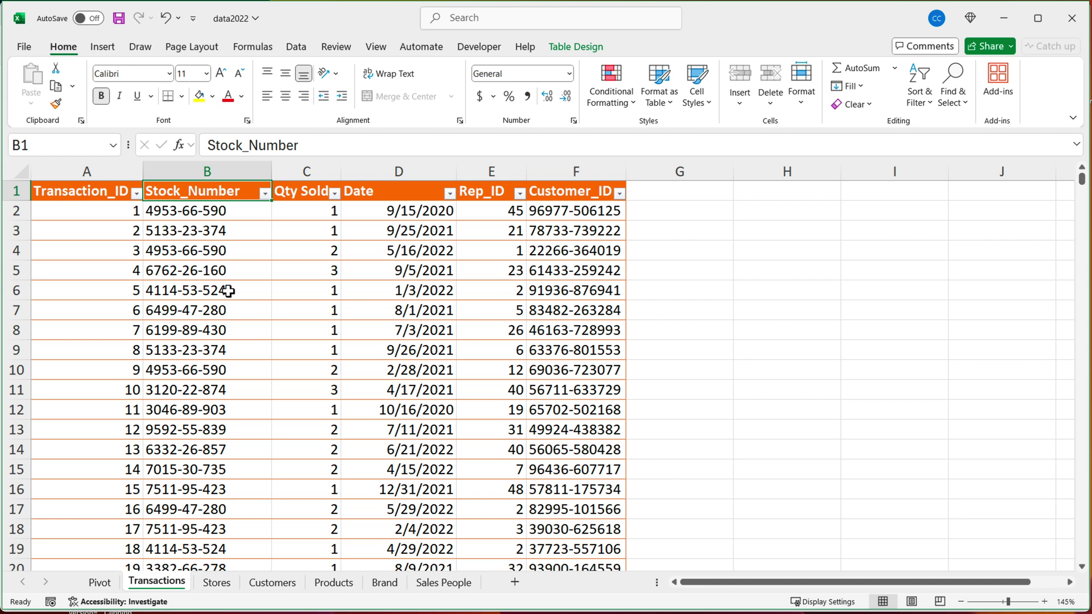
{"action": "left_click", "coordinate": [216, 215]}
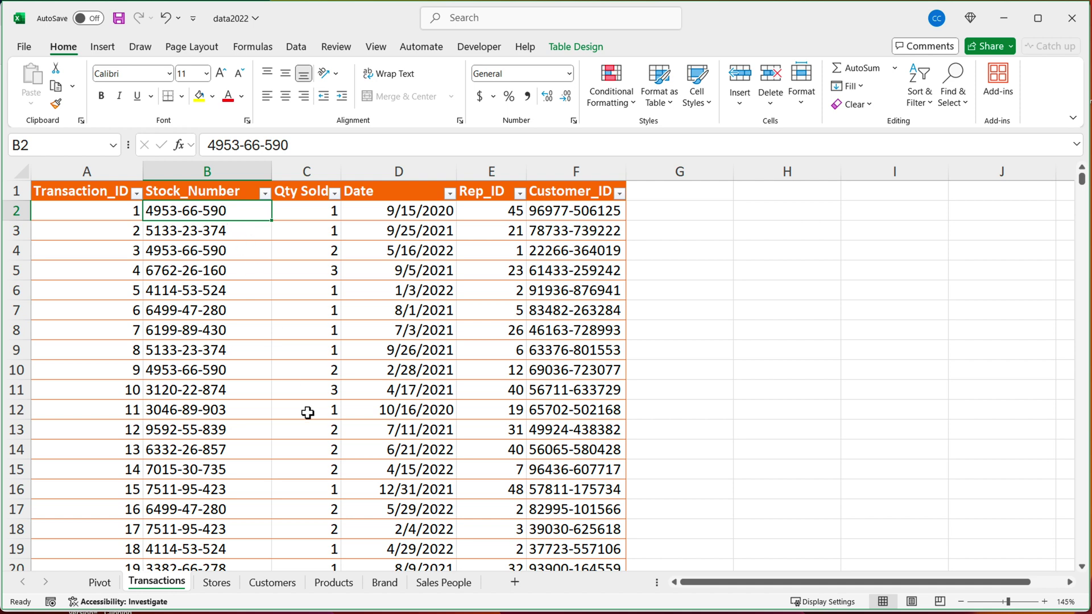
{"action": "left_click", "coordinate": [343, 589]}
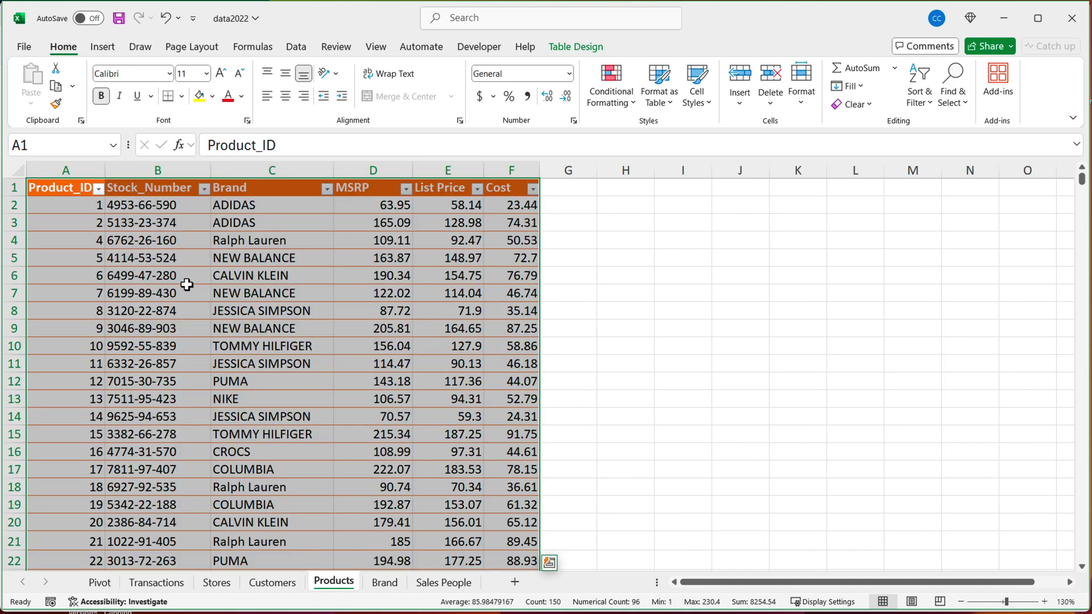
{"action": "left_click", "coordinate": [157, 208]}
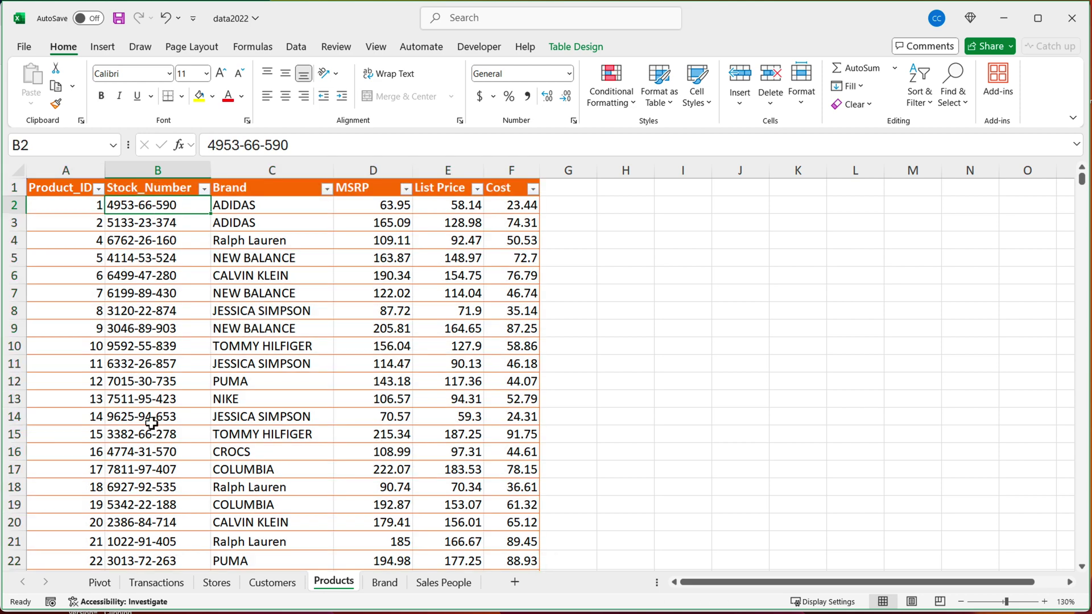
{"action": "scroll", "coordinate": [152, 420], "scroll_direction": "down", "scroll_amount": 3}
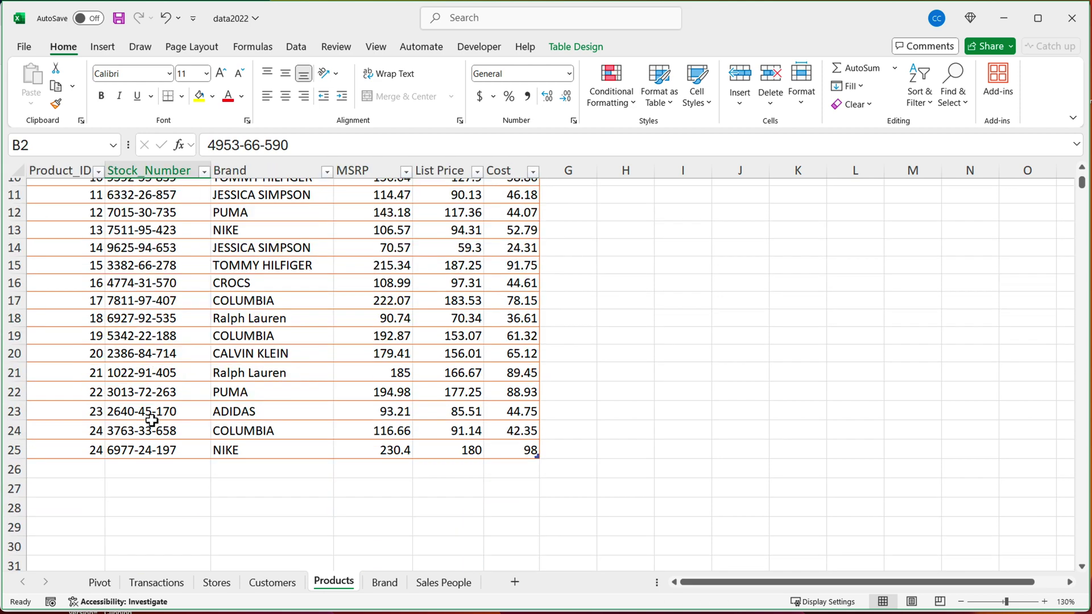
{"action": "scroll", "coordinate": [151, 419], "scroll_direction": "up", "scroll_amount": 3}
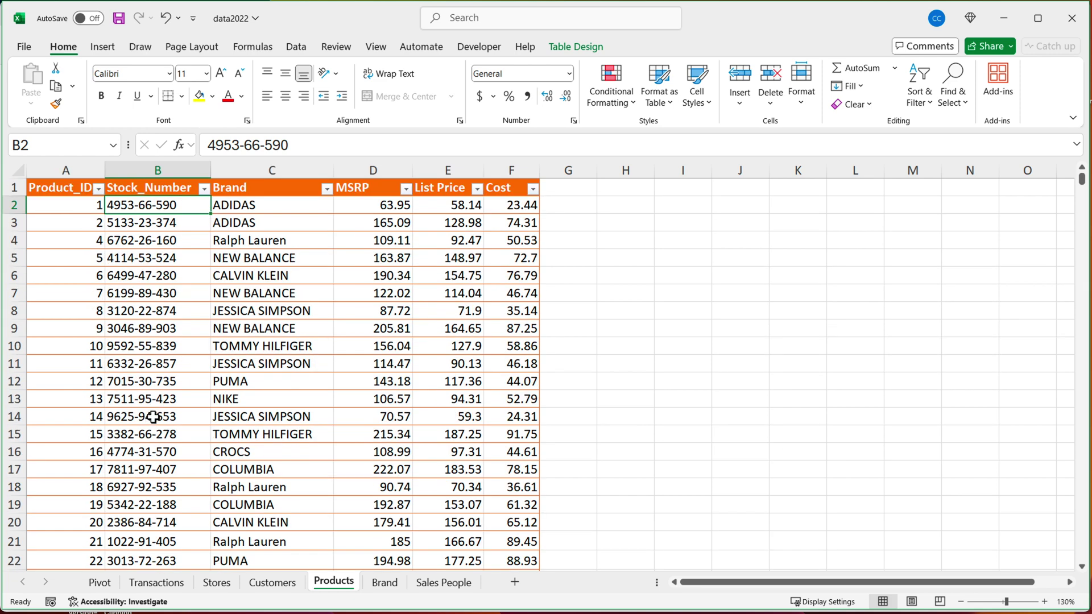
{"action": "left_click_drag", "start_coordinate": [161, 207], "coordinate": [153, 531]}
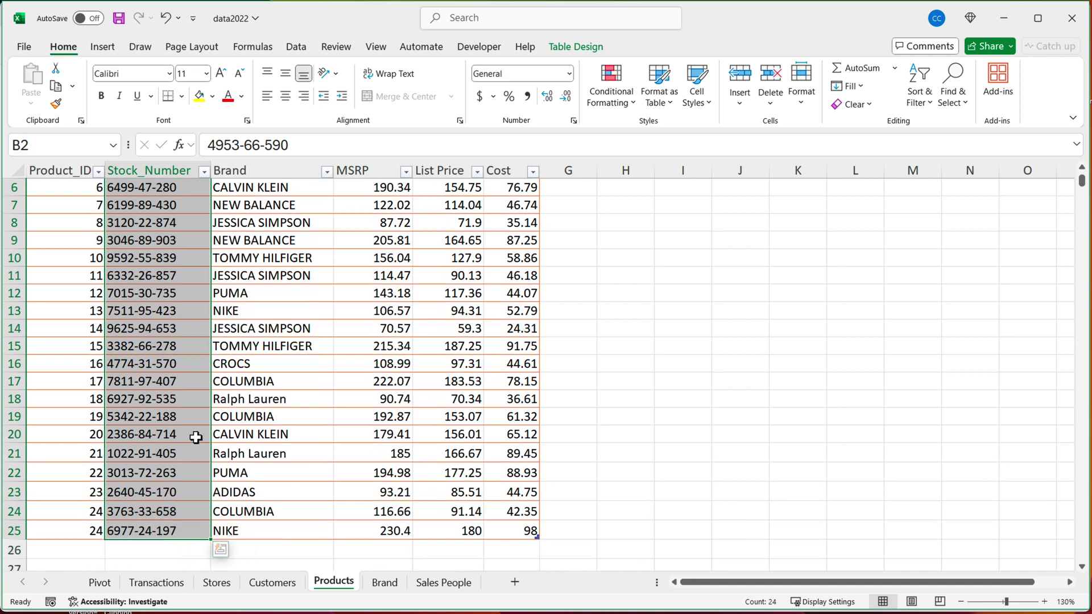
{"action": "scroll", "coordinate": [197, 438], "scroll_direction": "up", "scroll_amount": 2}
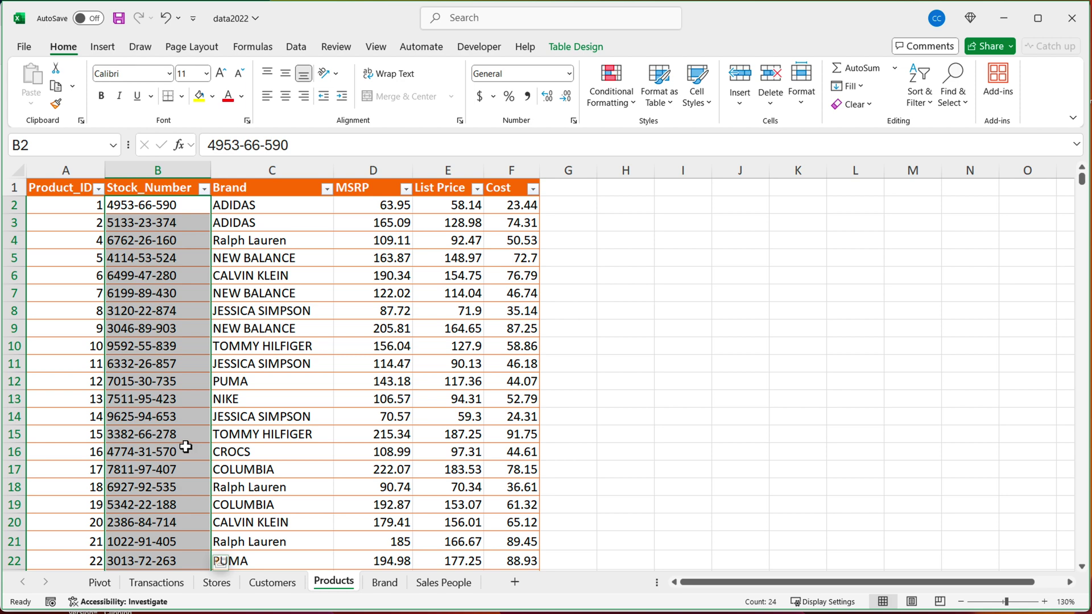
{"action": "left_click", "coordinate": [184, 449]}
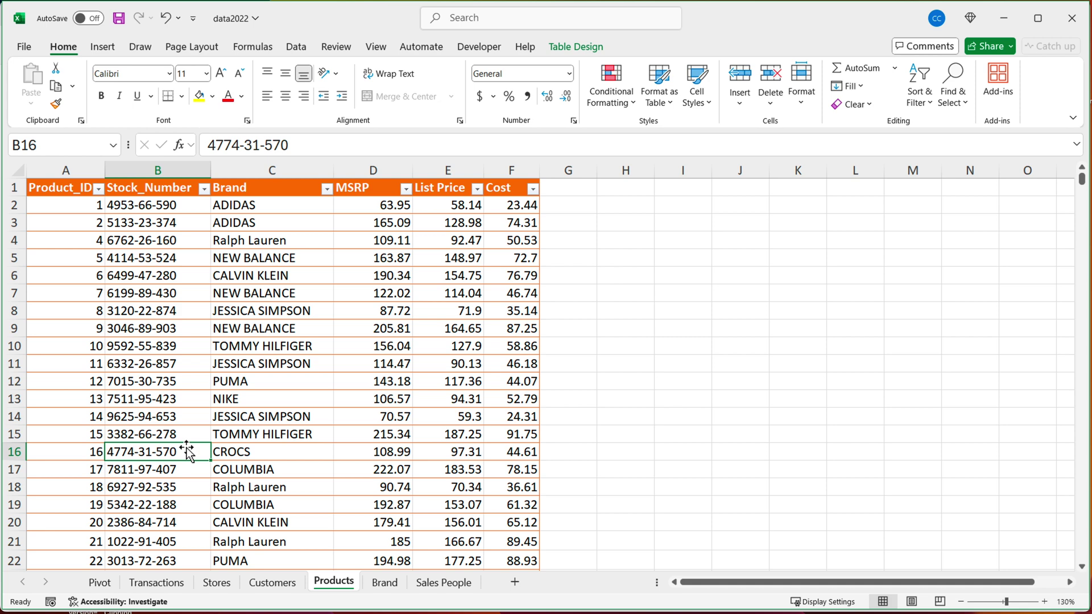
{"action": "scroll", "coordinate": [188, 451], "scroll_direction": "down", "scroll_amount": 1}
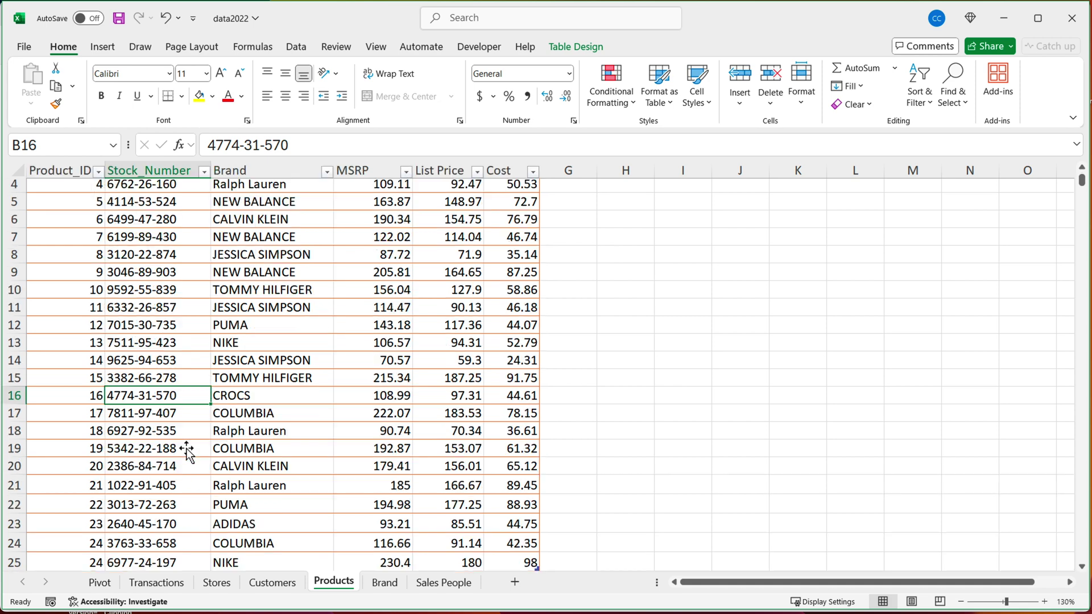
{"action": "scroll", "coordinate": [187, 451], "scroll_direction": "down", "scroll_amount": 2}
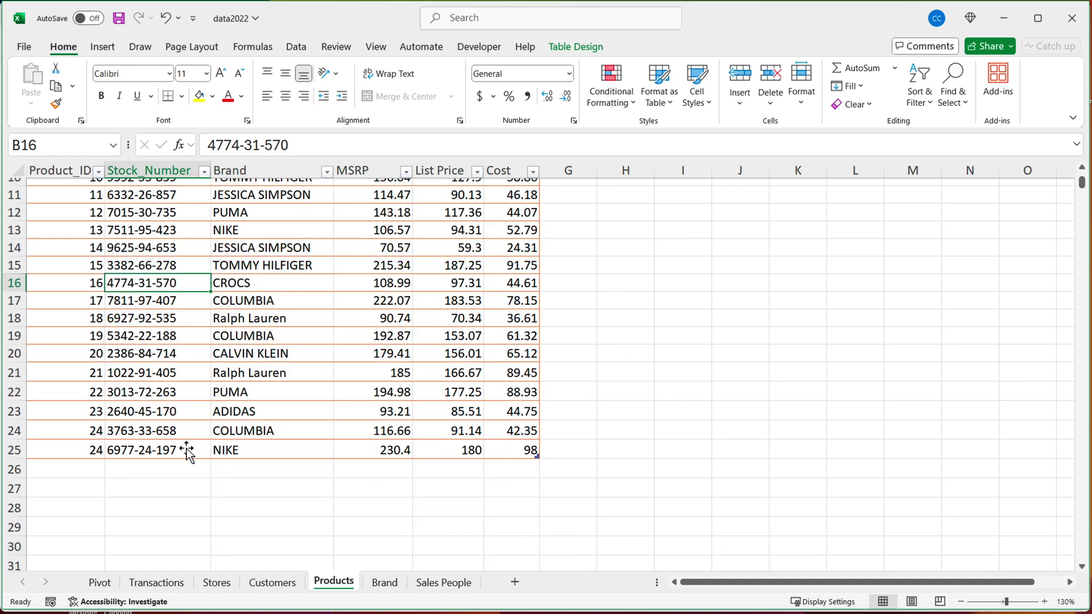
Step: Start row 26 with Product_ID 25 and paste B2's stock number 4953-66-590 into B26
{"action": "left_click", "coordinate": [88, 471]}
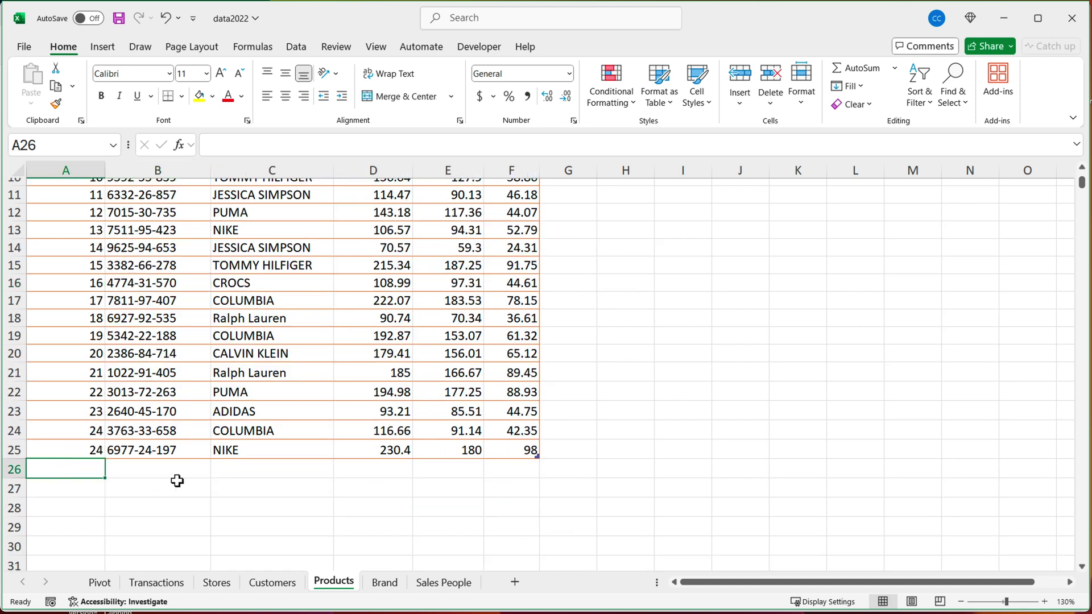
{"action": "type", "text": "25"}
{"action": "key", "text": "Return"}
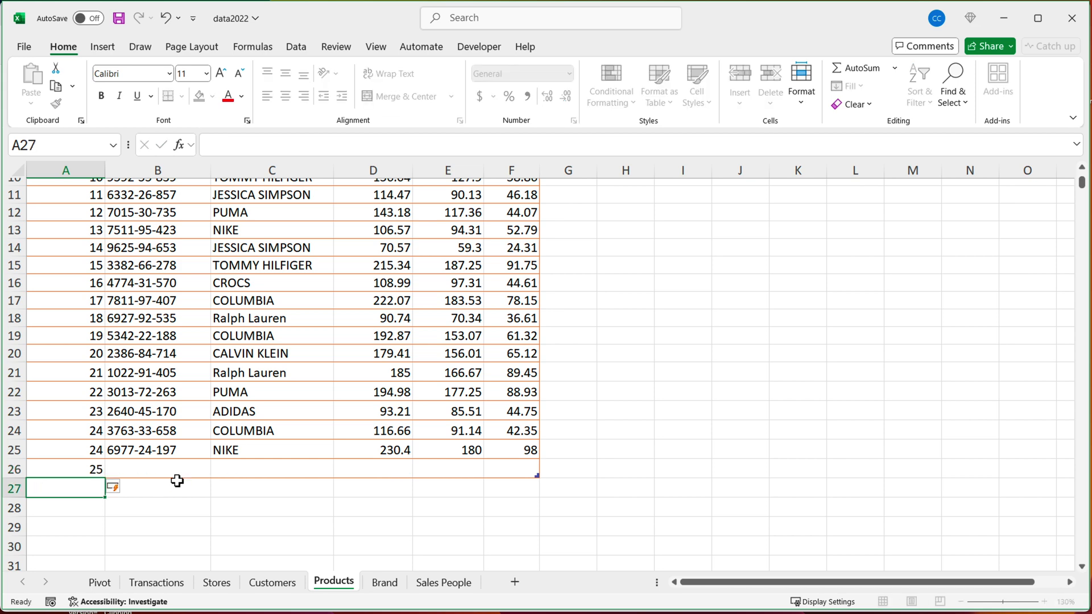
{"action": "left_click", "coordinate": [177, 477]}
{"action": "scroll", "coordinate": [136, 415], "scroll_direction": "up", "scroll_amount": 4}
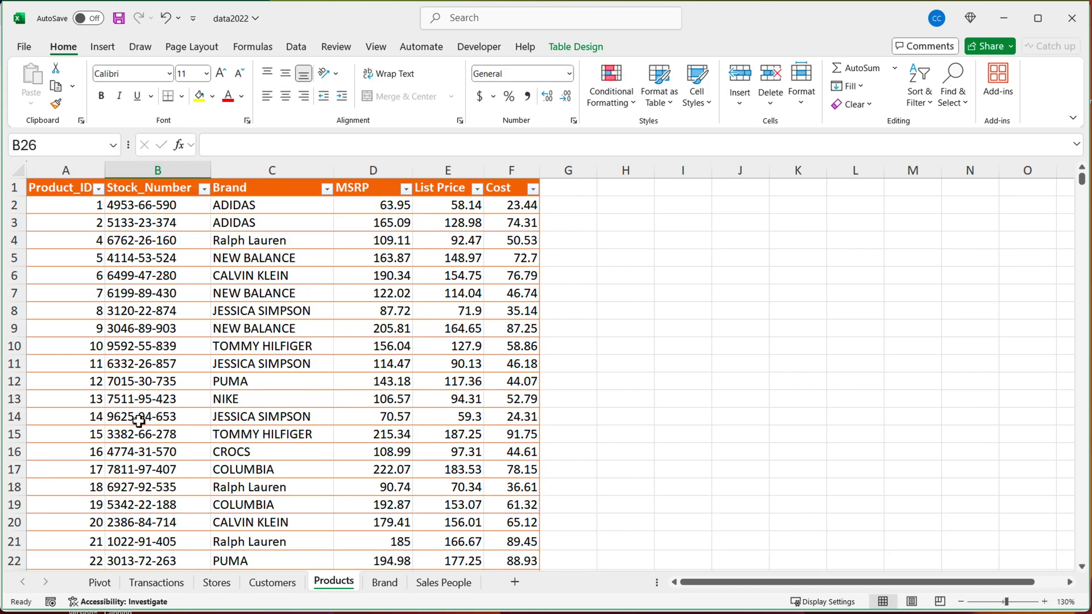
{"action": "left_click", "coordinate": [140, 208]}
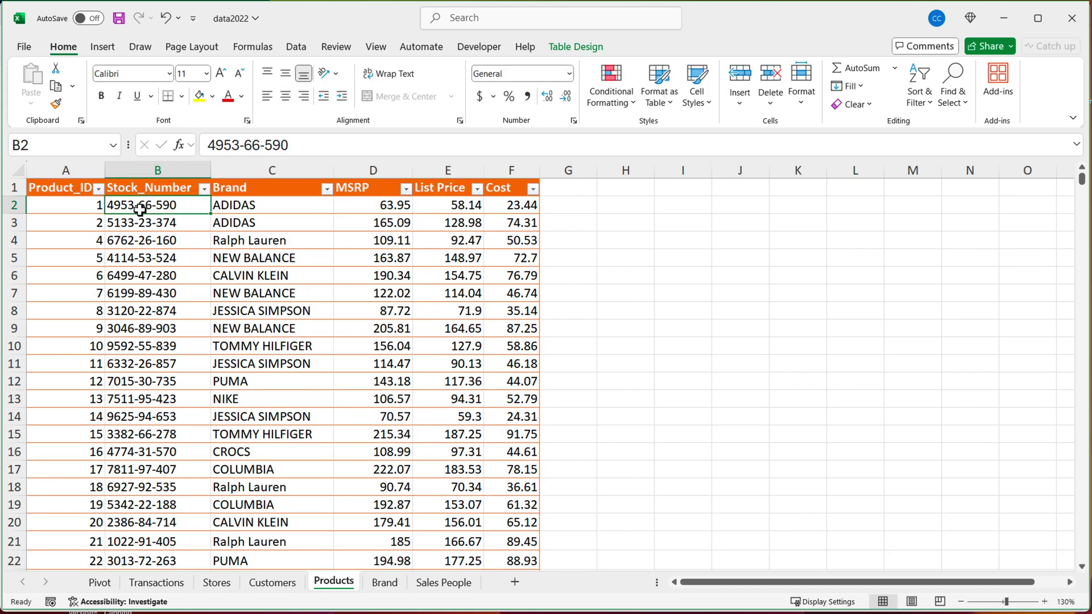
{"action": "key", "text": "ctrl+c"}
{"action": "scroll", "coordinate": [140, 209], "scroll_direction": "down", "scroll_amount": 4}
{"action": "left_click", "coordinate": [148, 413]}
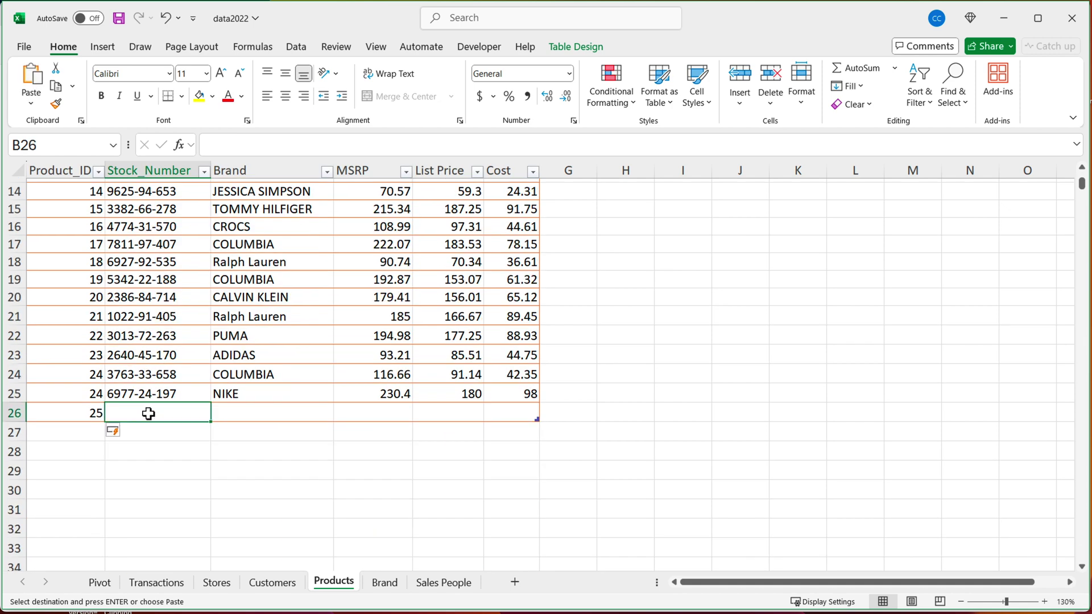
{"action": "key", "text": "ctrl+v"}
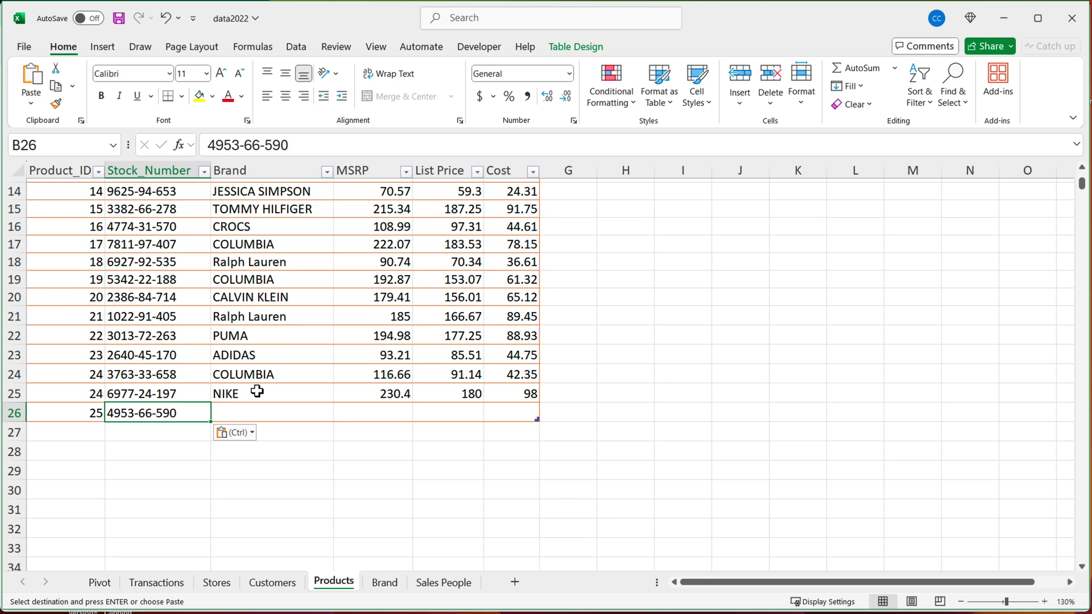
Step: Fill in brand NIKE, MSRP 3332, List Price 2222 and Cost 1111 for the new row
{"action": "left_click", "coordinate": [294, 413]}
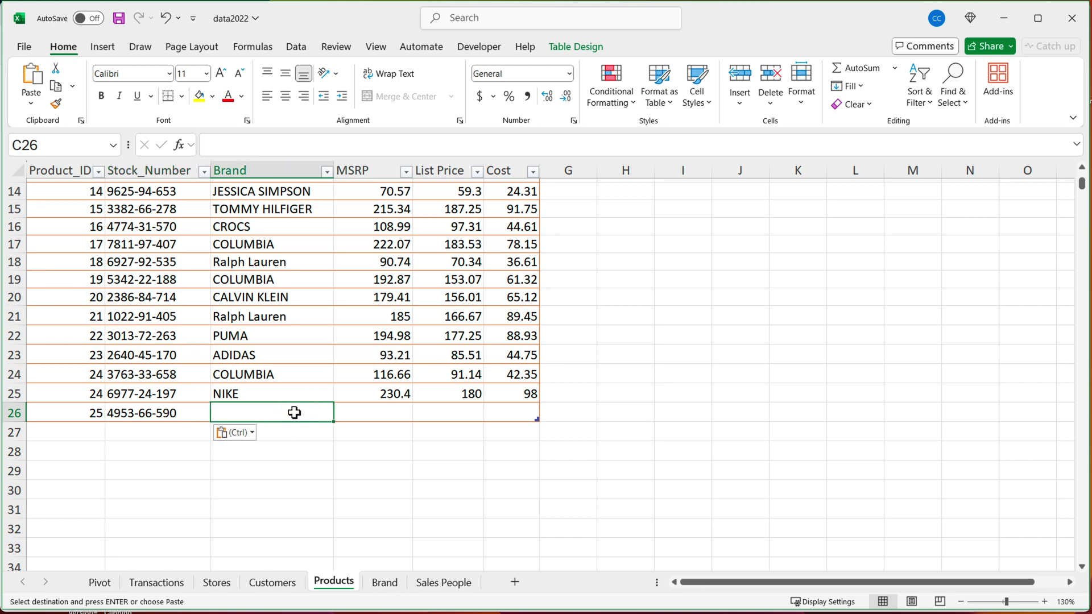
{"action": "type", "text": "NIKe"}
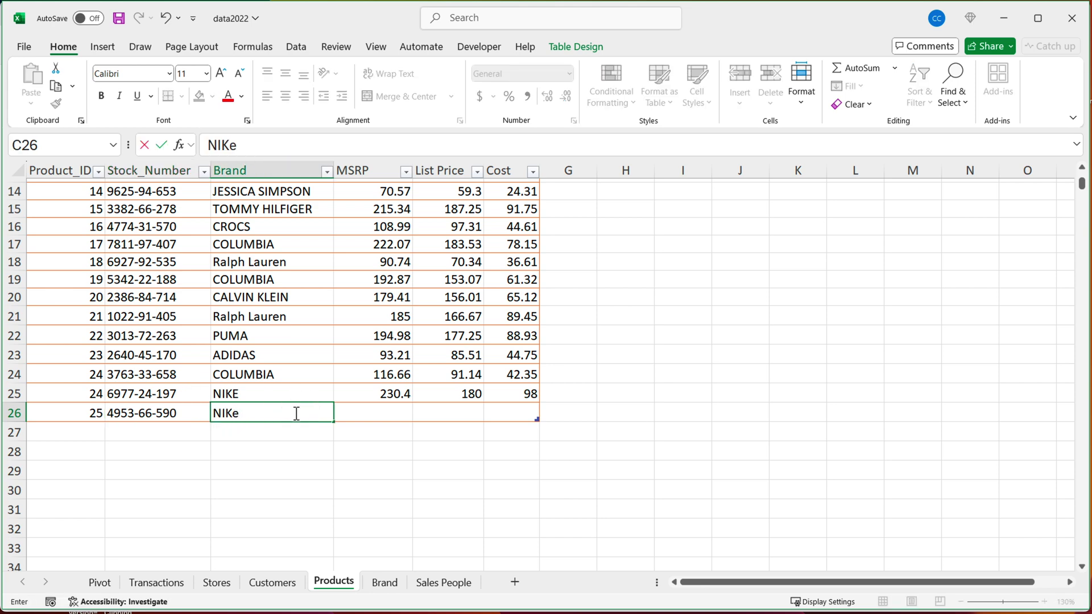
{"action": "key", "text": "BackSpace"}
{"action": "type", "text": "E"}
{"action": "key", "text": "Tab"}
{"action": "type", "text": "3332"}
{"action": "key", "text": "Tab"}
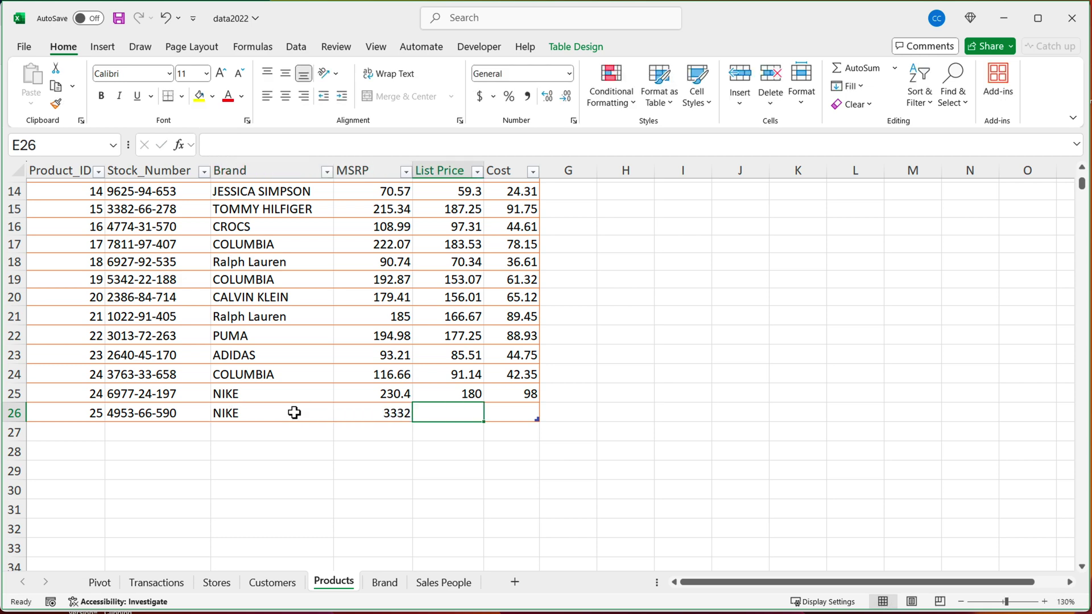
{"action": "type", "text": "2222"}
{"action": "key", "text": "Tab"}
{"action": "type", "text": "1111"}
{"action": "key", "text": "Return"}
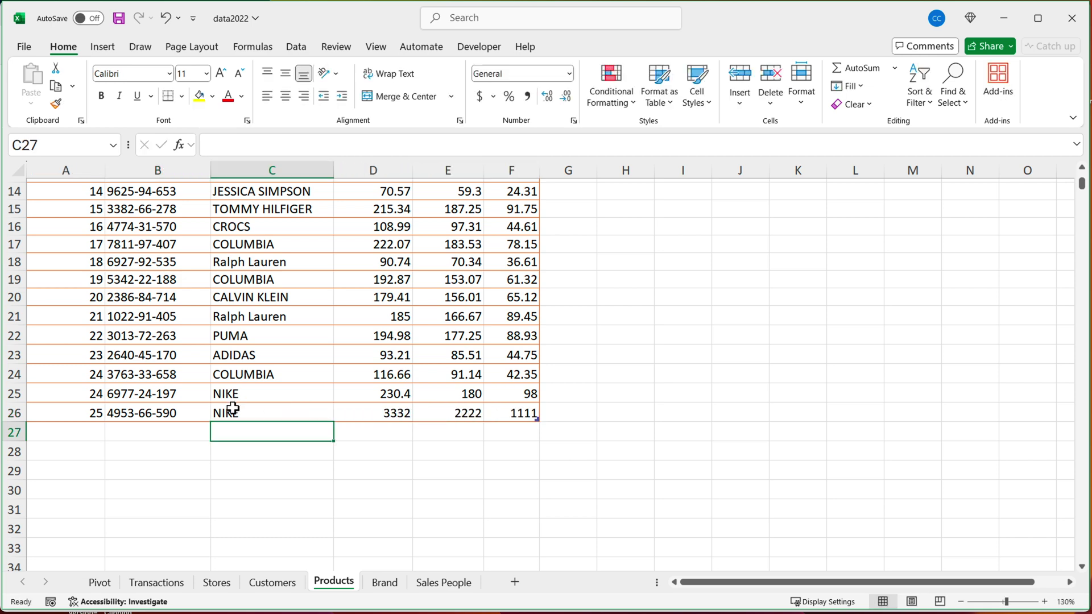
{"action": "scroll", "coordinate": [203, 383], "scroll_direction": "up", "scroll_amount": 5}
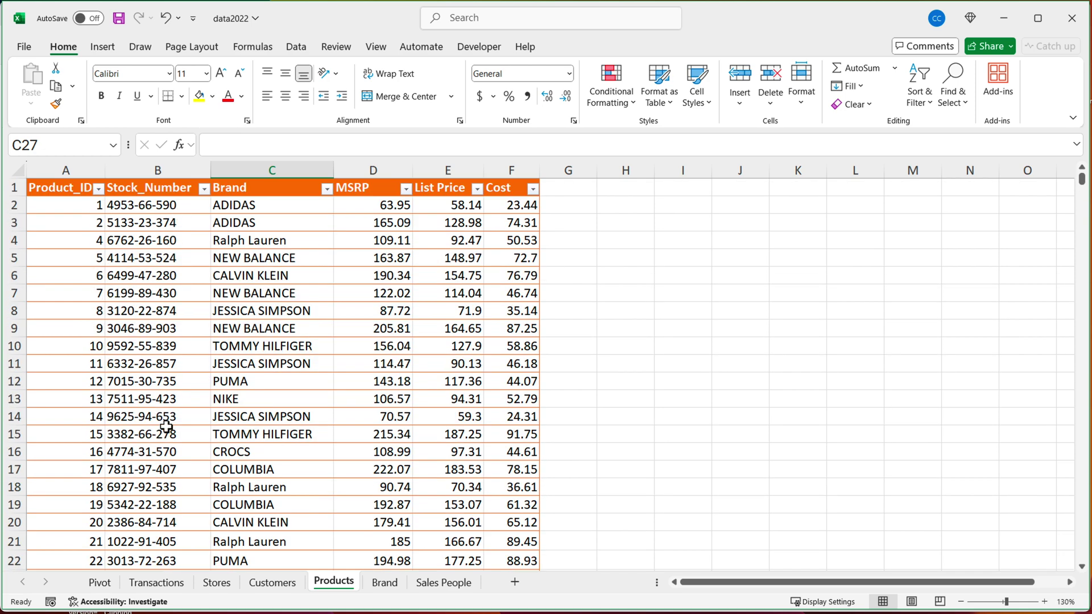
Step: Refresh the pivot table on the Pivot sheet and dismiss the duplicate Stock_Number 4953-66-590 error
{"action": "left_click", "coordinate": [99, 589]}
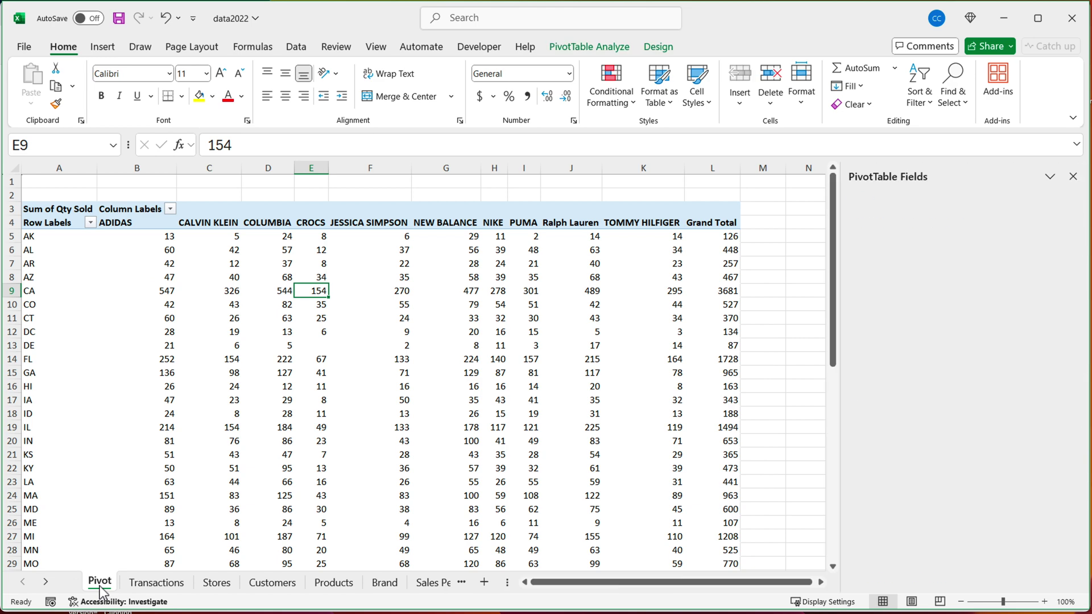
{"action": "left_click", "coordinate": [608, 50]}
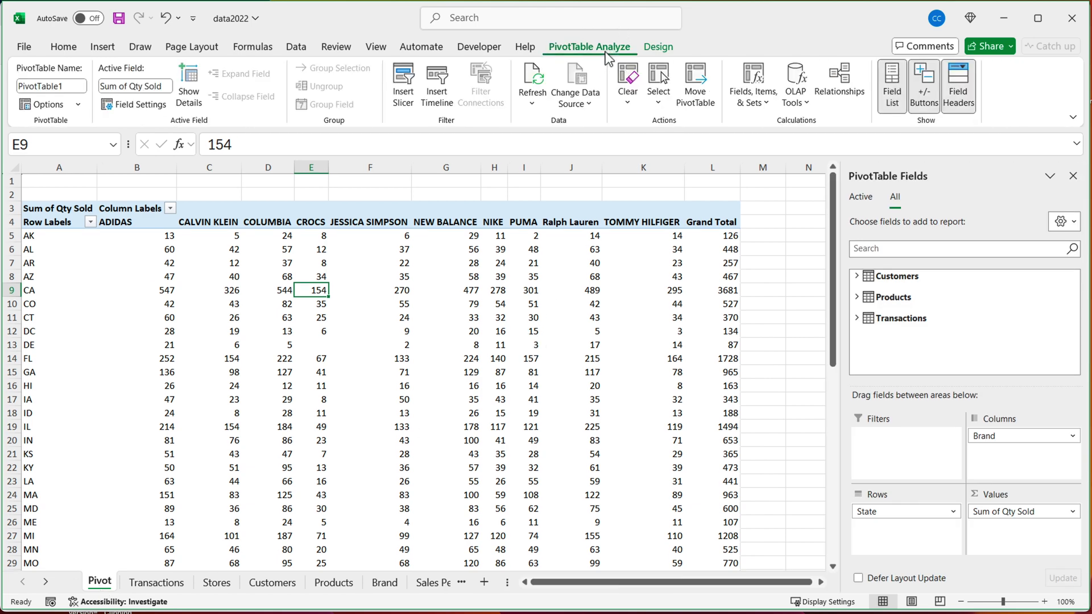
{"action": "left_click", "coordinate": [532, 105]}
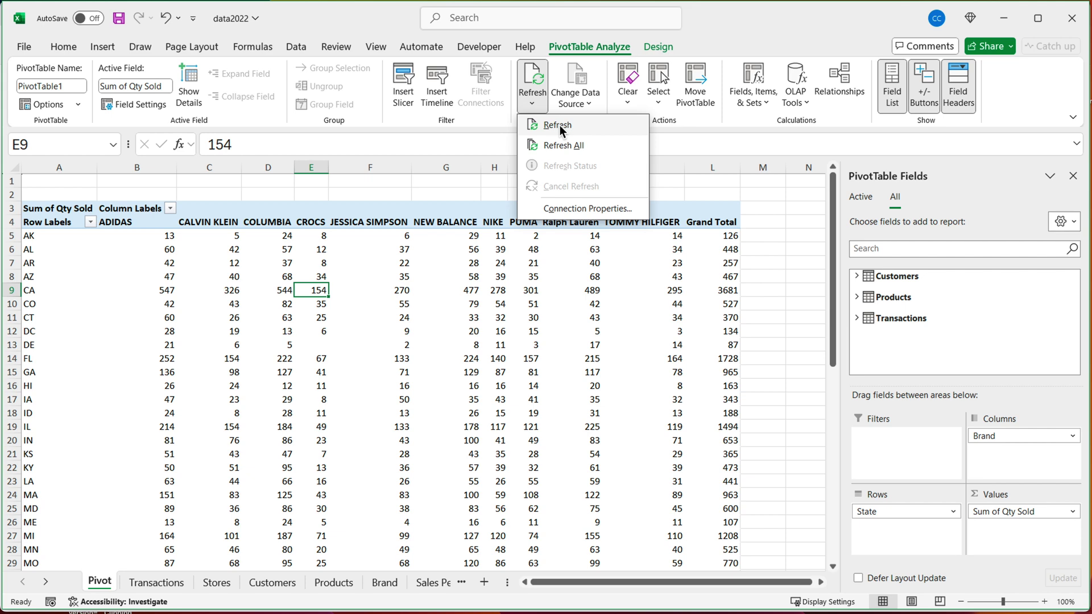
{"action": "left_click", "coordinate": [560, 125]}
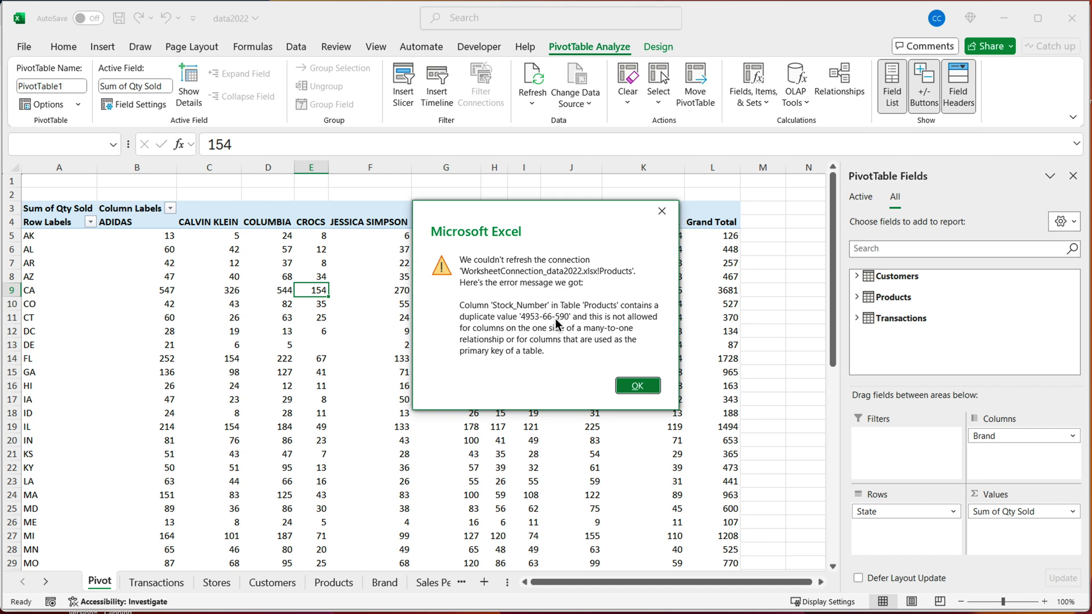
{"action": "left_click", "coordinate": [629, 386]}
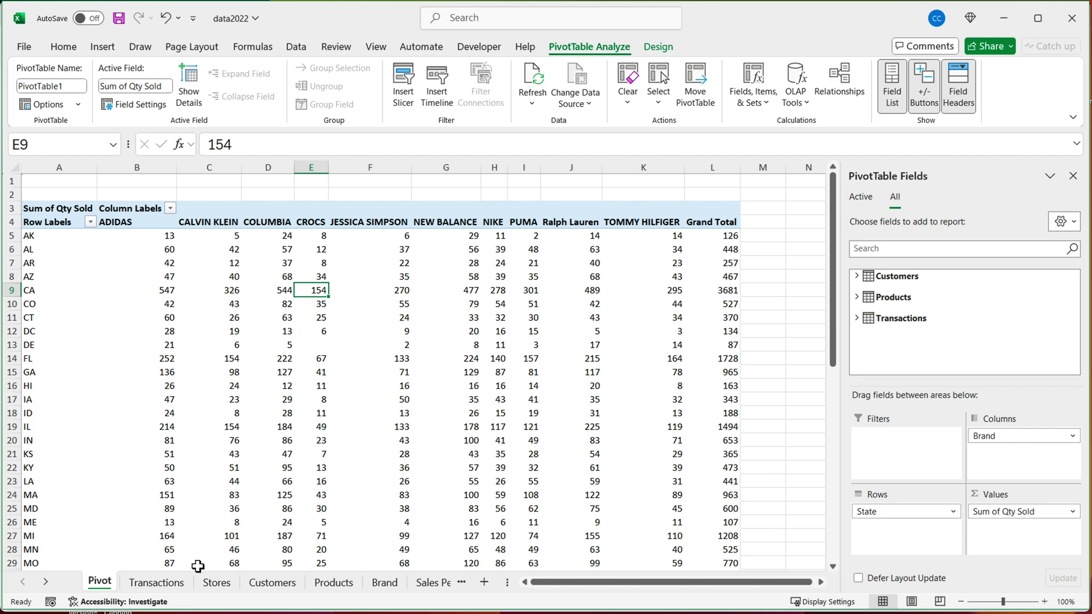
Step: On the Transactions sheet, check the rows whose Stock_Number repeats 4953-66-590
{"action": "left_click", "coordinate": [162, 583]}
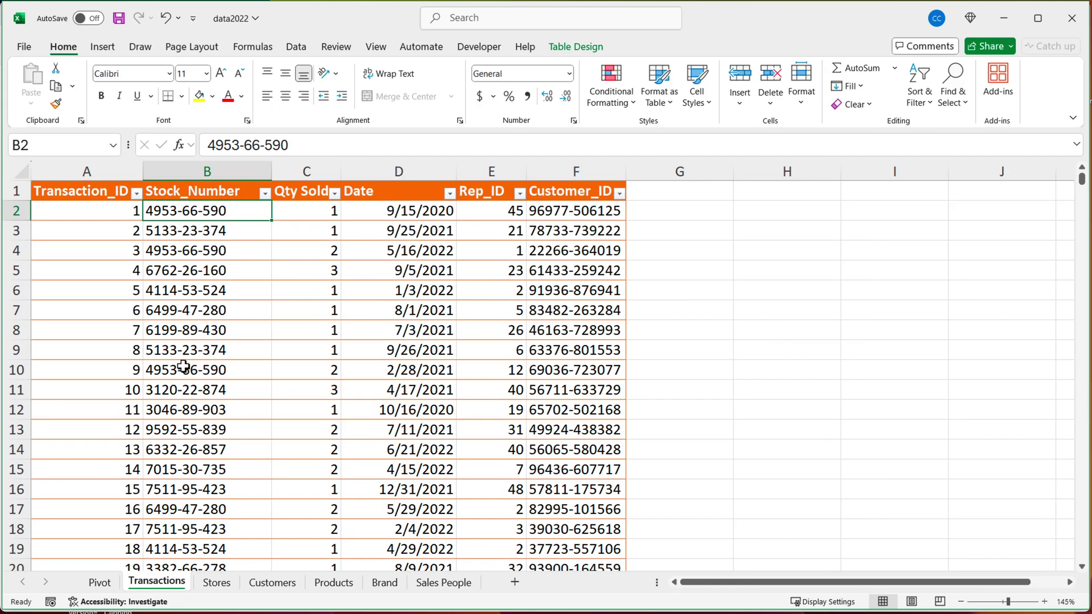
{"action": "left_click", "coordinate": [211, 229]}
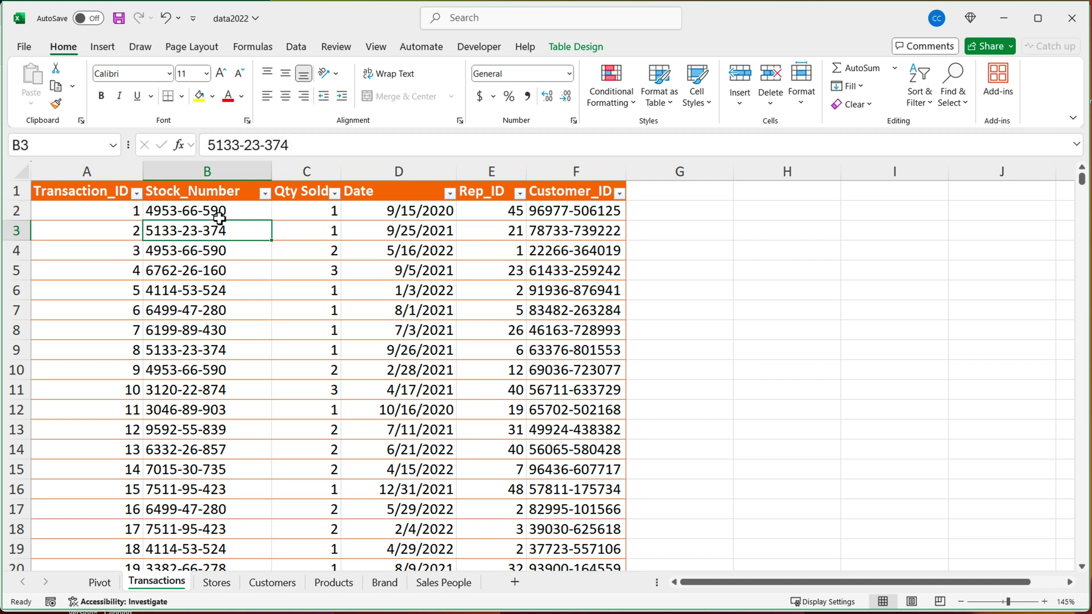
{"action": "left_click", "coordinate": [220, 214]}
{"action": "key", "text": "shift+Down"}
{"action": "key", "text": "shift+Down"}
{"action": "key", "text": "shift+Down"}
{"action": "key", "text": "shift+Down"}
{"action": "key", "text": "shift+Down"}
{"action": "key", "text": "shift+Down"}
{"action": "key", "text": "shift+Down"}
{"action": "key", "text": "shift+Down"}
{"action": "key", "text": "shift+Down"}
{"action": "left_click", "coordinate": [189, 215]}
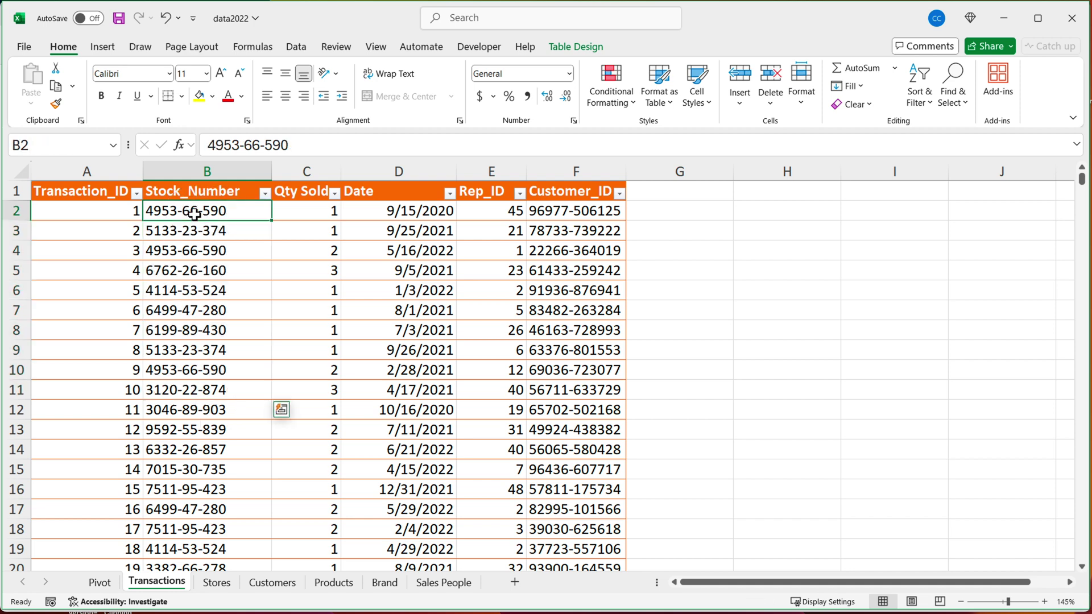
{"action": "left_click", "coordinate": [191, 250]}
{"action": "left_click", "coordinate": [190, 209]}
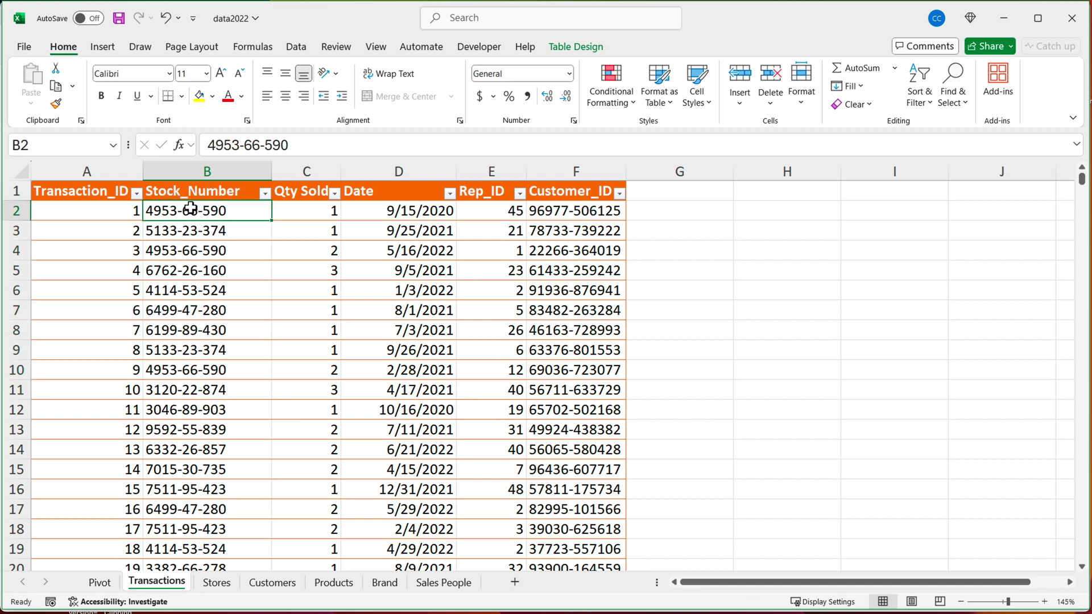
Step: Change product 25's stock number in B26 to 4953-66-522, then return to the Pivot sheet
{"action": "left_click", "coordinate": [334, 582]}
{"action": "scroll", "coordinate": [196, 475], "scroll_direction": "down", "scroll_amount": 2}
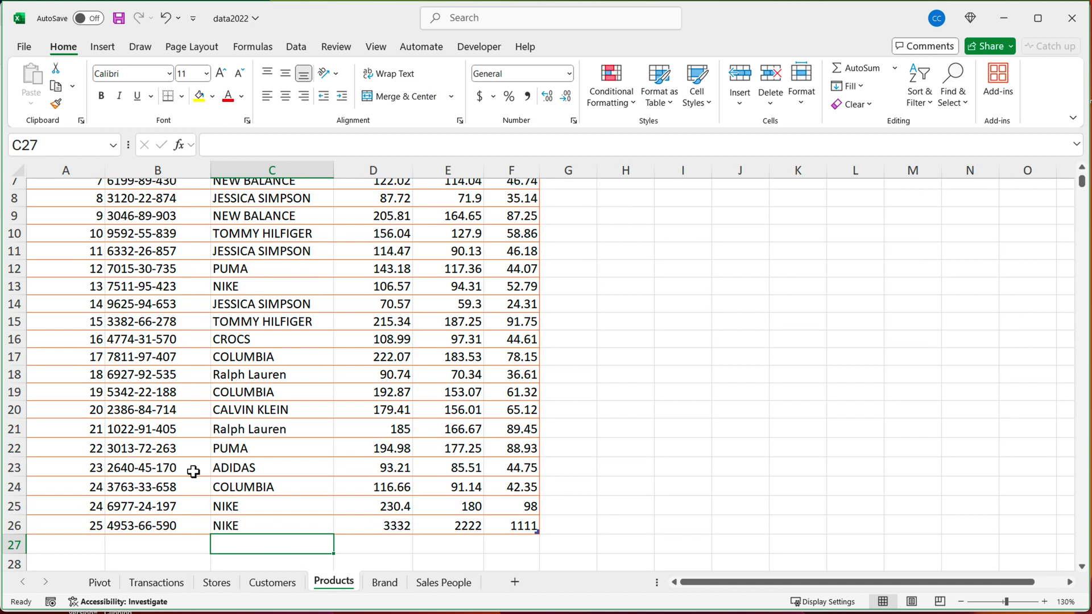
{"action": "left_click", "coordinate": [129, 532]}
{"action": "key", "text": "F2"}
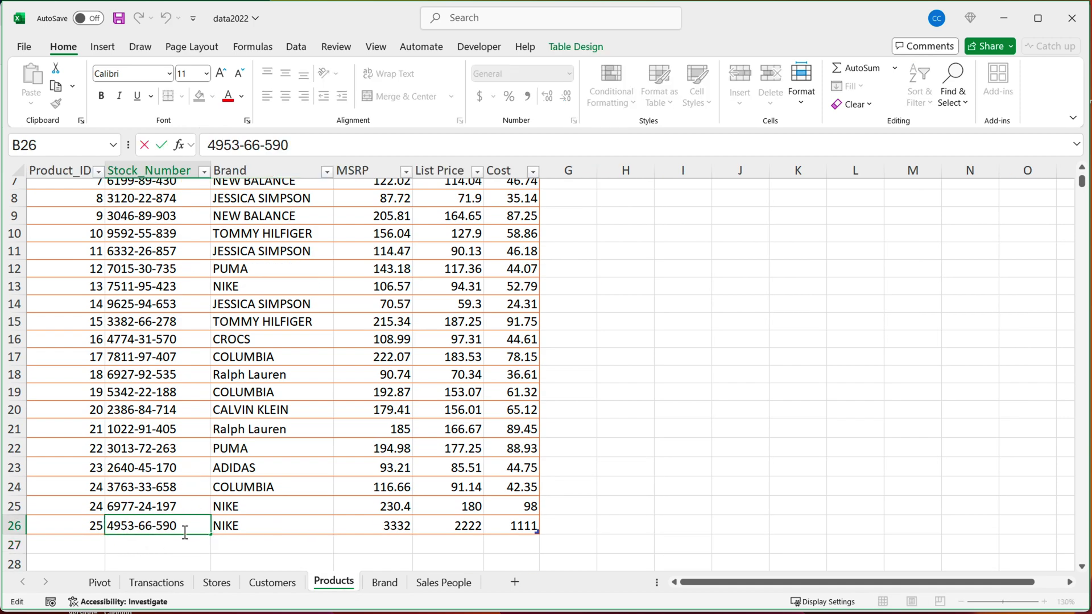
{"action": "key", "text": "BackSpace"}
{"action": "key", "text": "BackSpace"}
{"action": "type", "text": "22"}
{"action": "key", "text": "Return"}
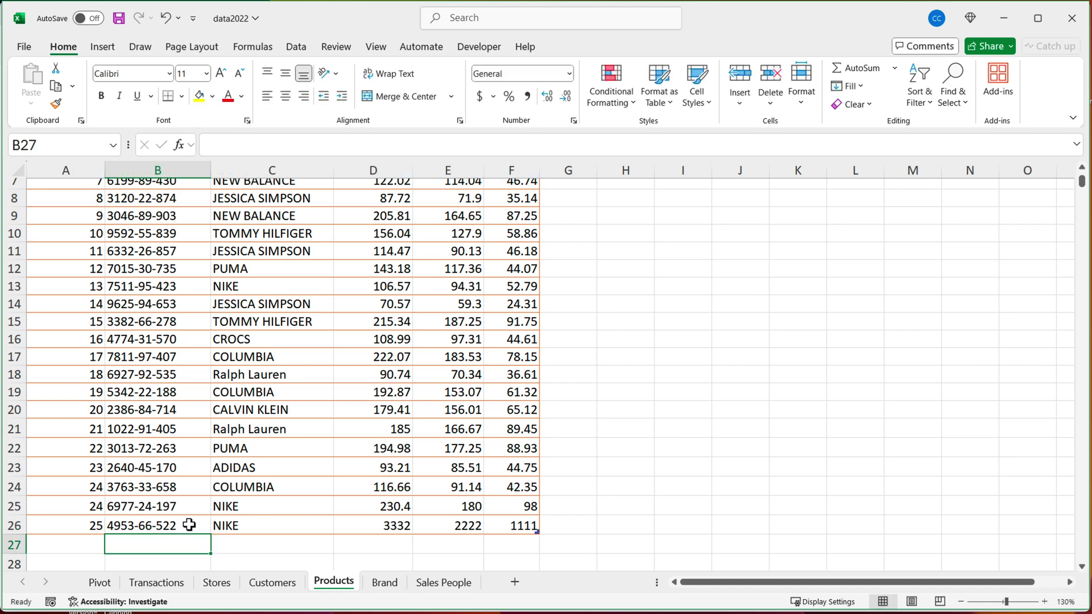
{"action": "left_click", "coordinate": [101, 583]}
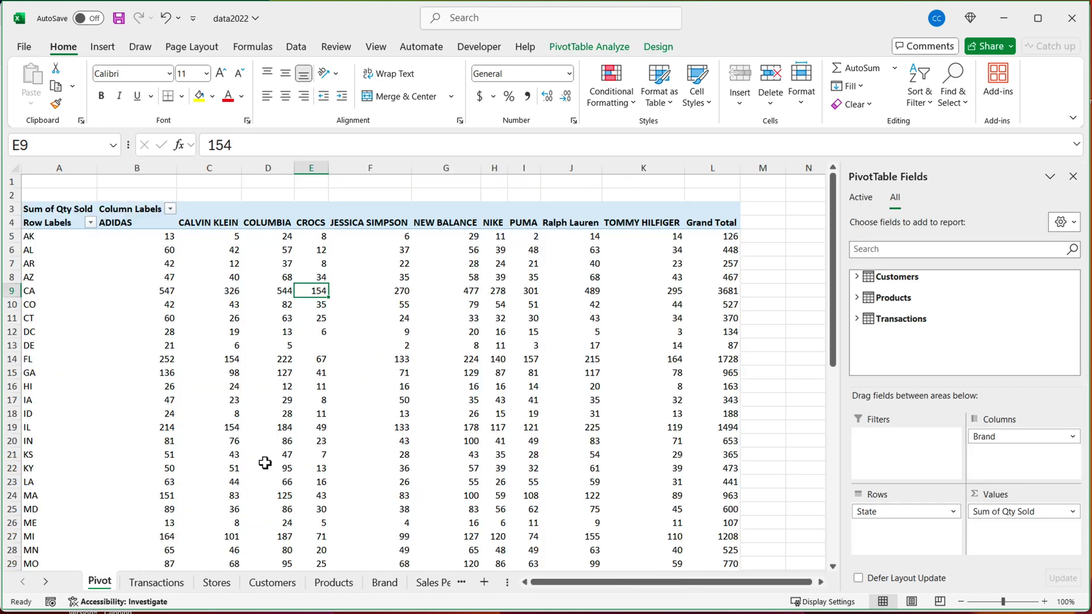
Step: Refresh the Qty Sold by State and Brand pivot table, now without errors, CA totaling 3681
{"action": "left_click", "coordinate": [575, 49]}
{"action": "left_click", "coordinate": [533, 103]}
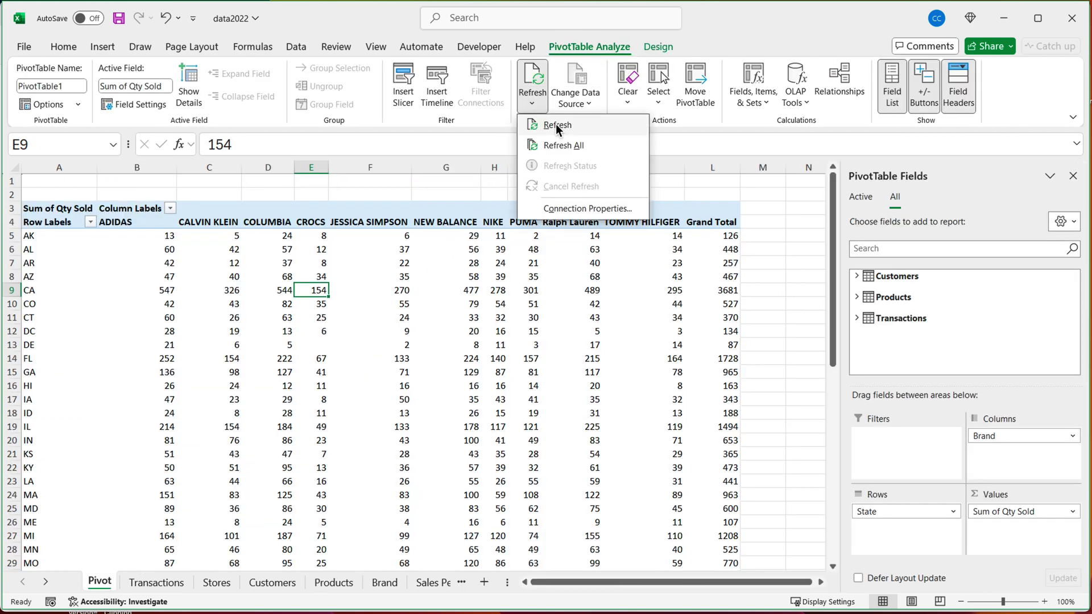
{"action": "left_click", "coordinate": [558, 126]}
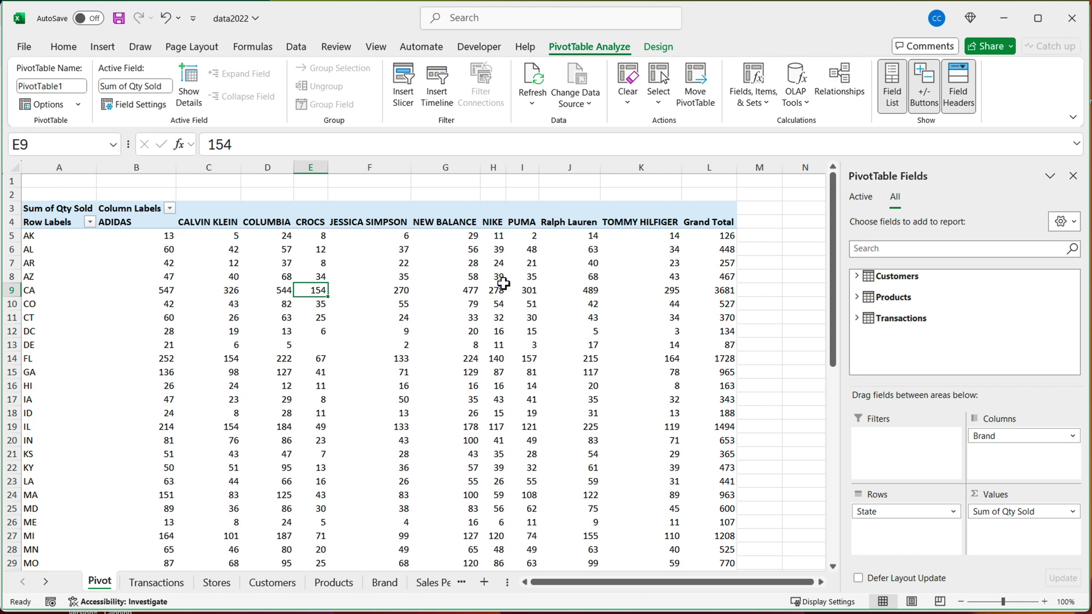
{"action": "mouse_move", "coordinate": [504, 284]}
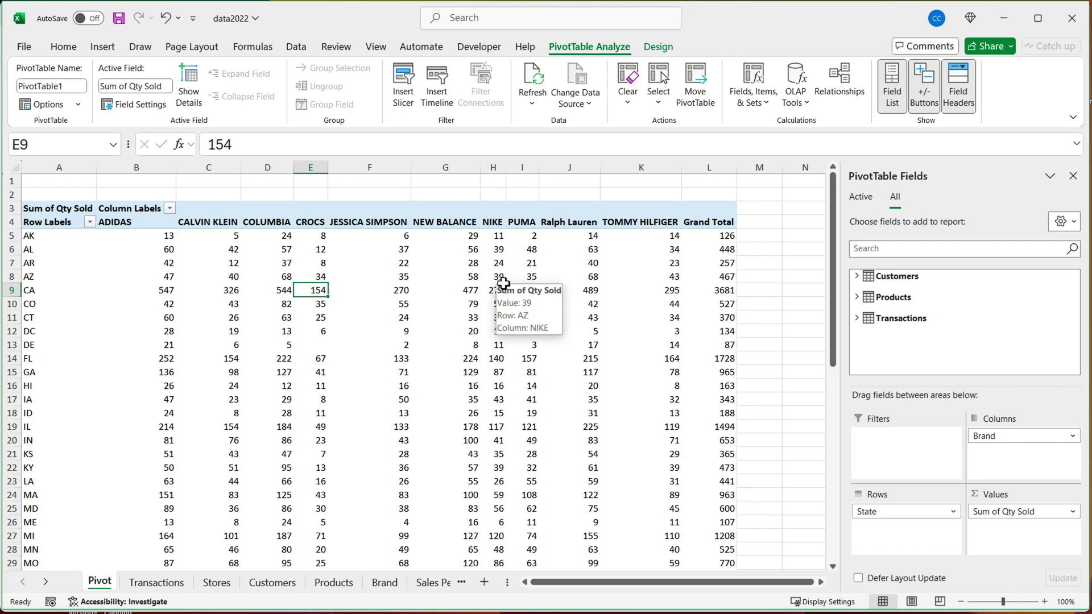